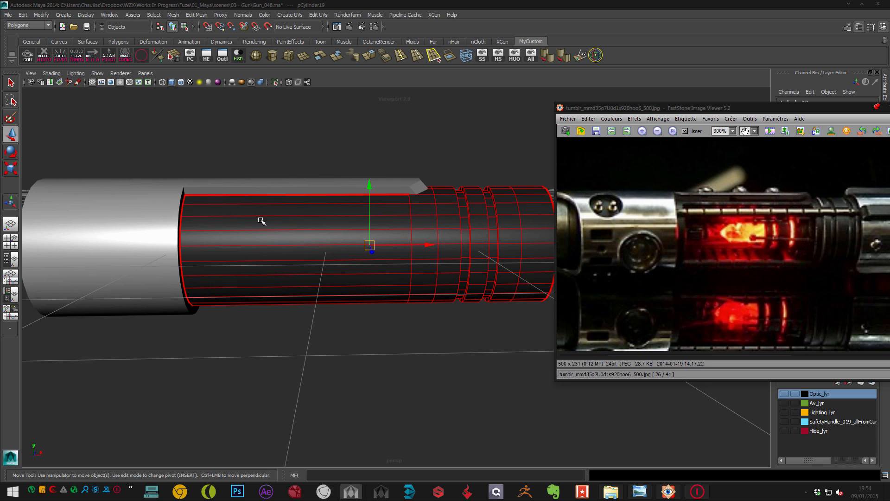
- Delete the block of side faces on the dark cylinder between the sleeve and the grooved section to cut a window
alt+middle_drag(234, 211, 259, 214)
key(ctrl+shift+x)
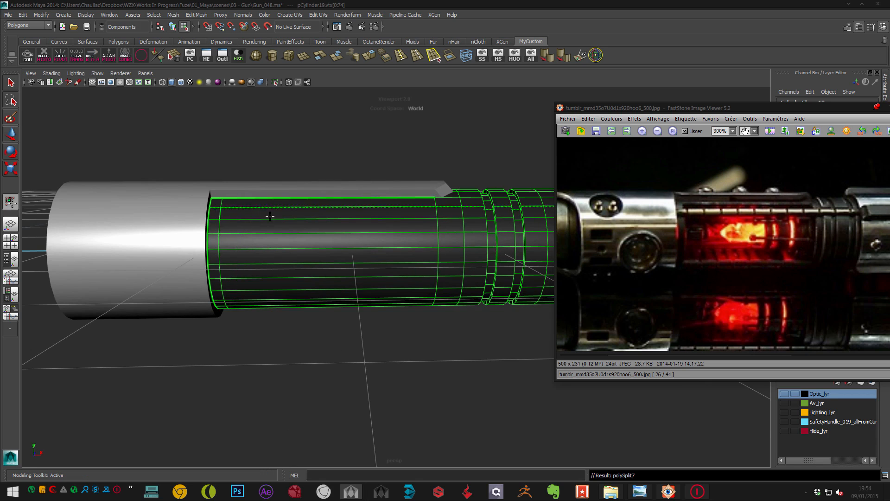
alt+drag(411, 213, 445, 214)
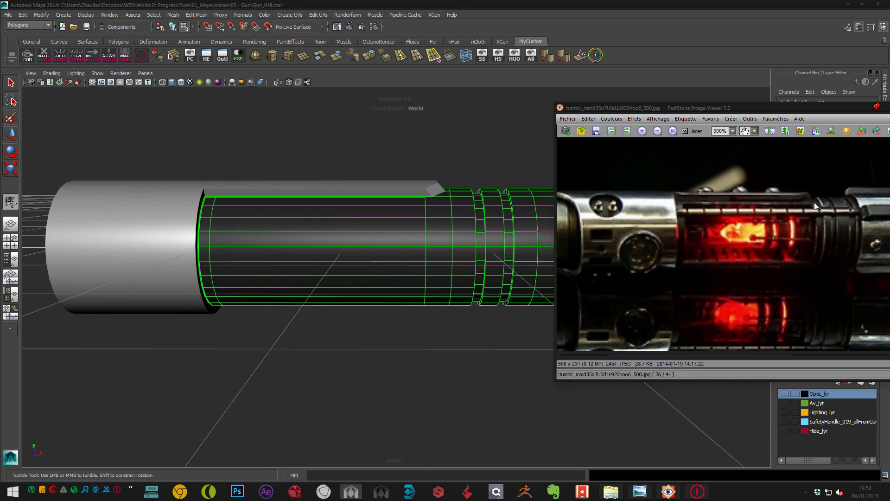
alt+middle_drag(443, 197, 432, 200)
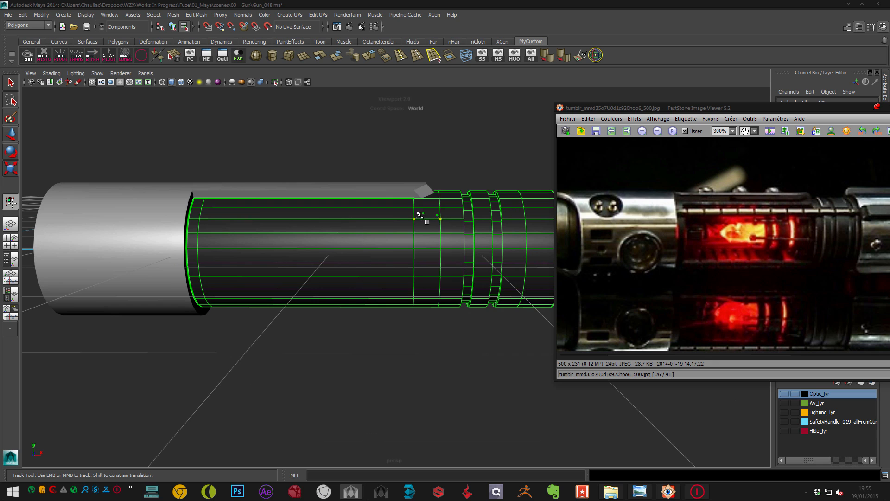
click(388, 204)
alt+drag(453, 196, 375, 195)
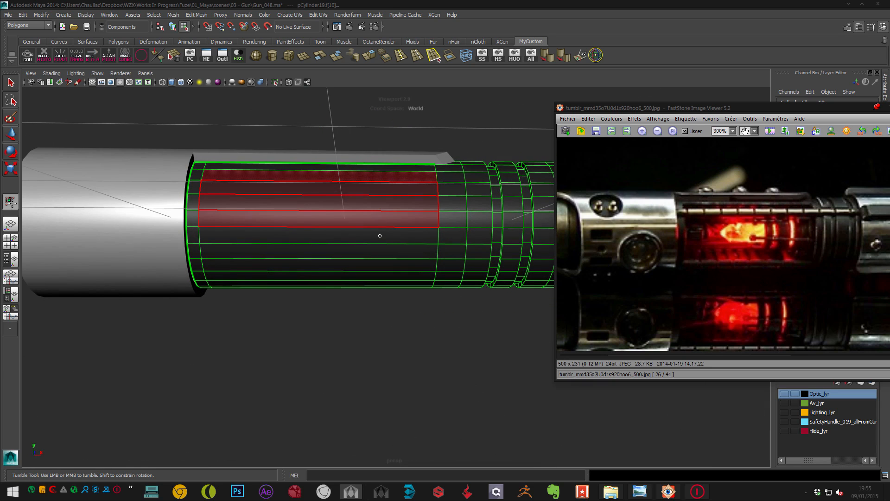
key(space)
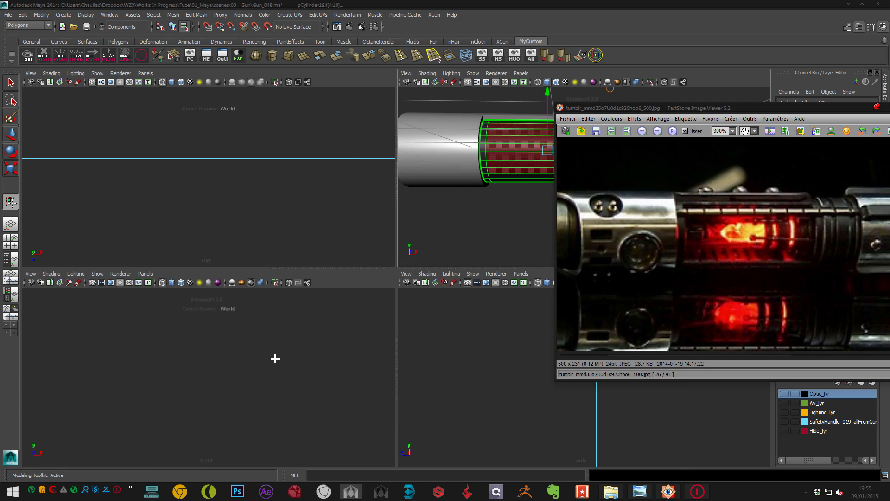
key(f)
key(space)
scroll(301, 305, down, 5)
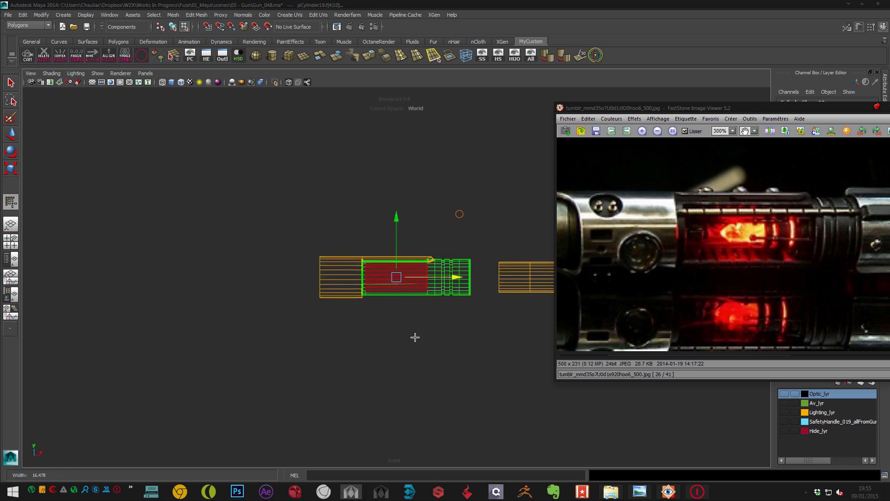
scroll(422, 335, up, 5)
alt+middle_drag(378, 298, 288, 302)
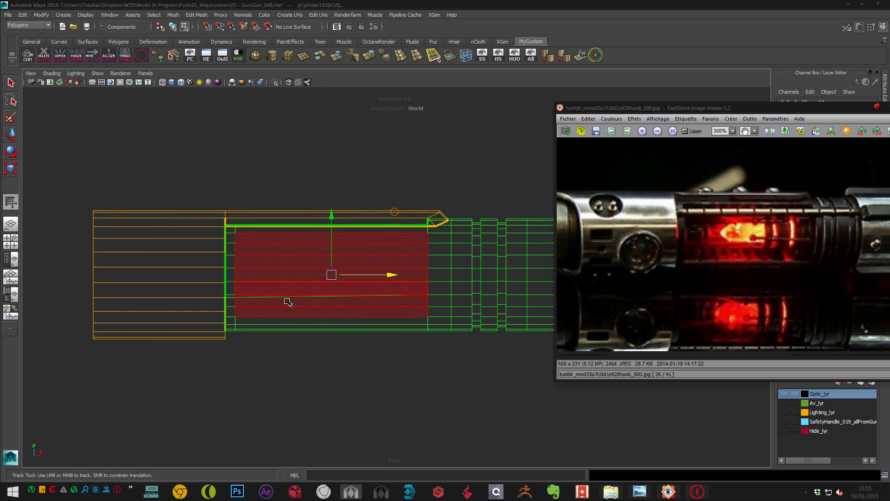
drag(287, 240, 288, 240)
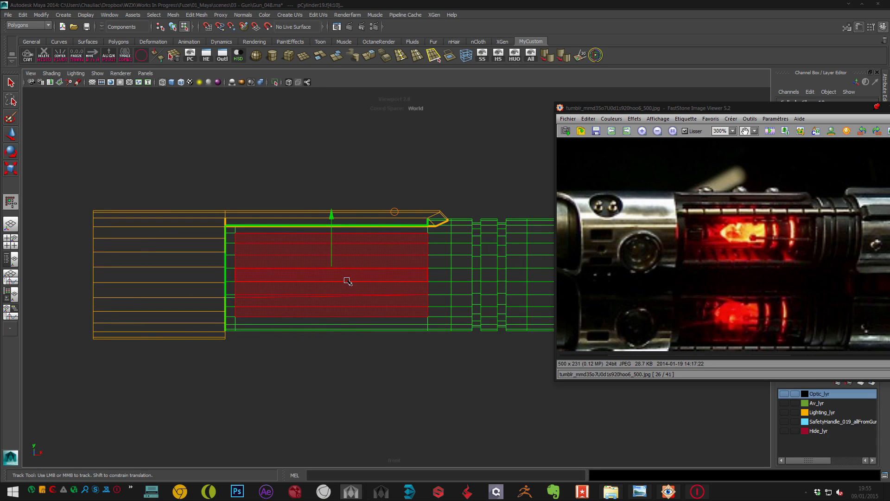
key(Delete)
key(space)
key(space)
alt+drag(483, 191, 361, 259)
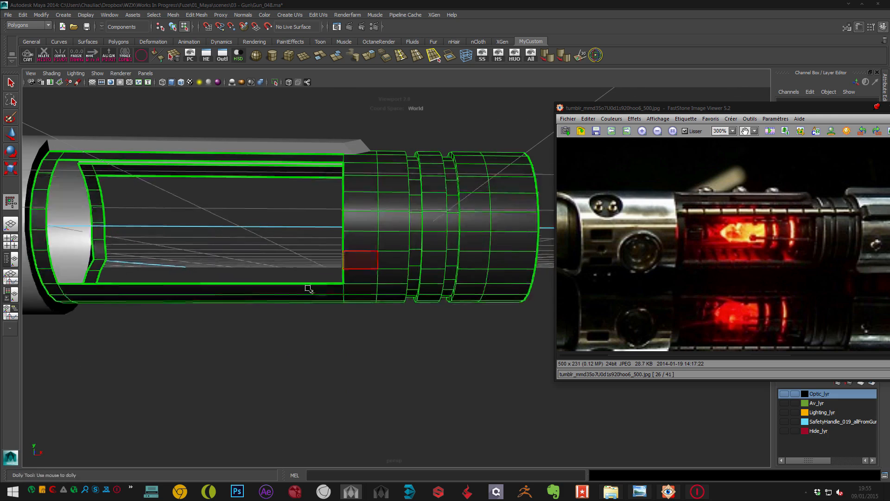
- Inspect the new cutout in the dark cylinder beneath the sleeve's top rail from several angles
key(F8)
key(w)
alt+drag(236, 164, 320, 219)
click(326, 189)
alt+middle_drag(321, 186, 397, 221)
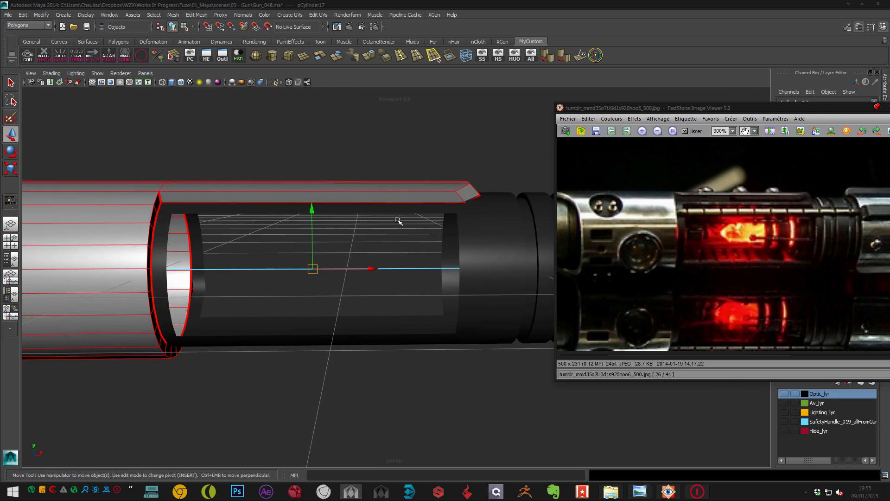
alt+right_drag(397, 221, 371, 210)
alt+drag(343, 228, 410, 237)
click(458, 256)
alt+right_drag(410, 237, 418, 238)
alt+middle_drag(401, 233, 369, 229)
alt+drag(385, 231, 371, 243)
- Shift the cylinder's vertex ring at the grooved end of the window slightly towards the grooves
key(y)
click(389, 233)
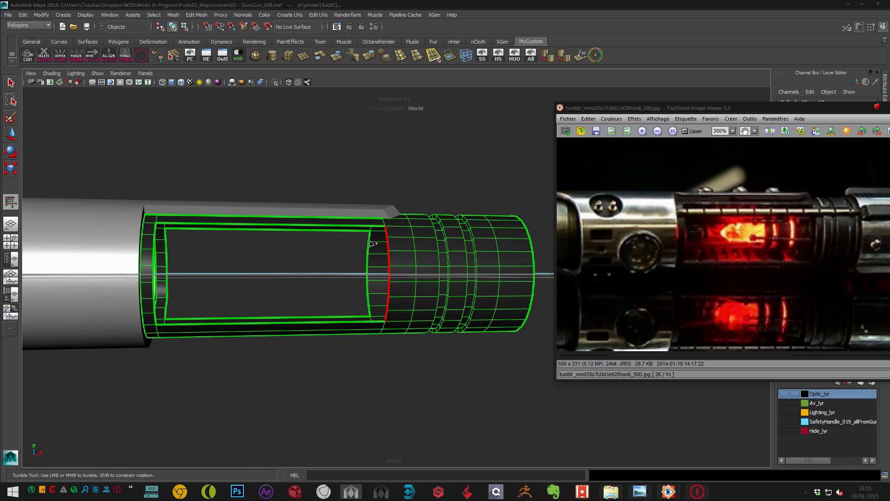
alt+drag(372, 313, 414, 274)
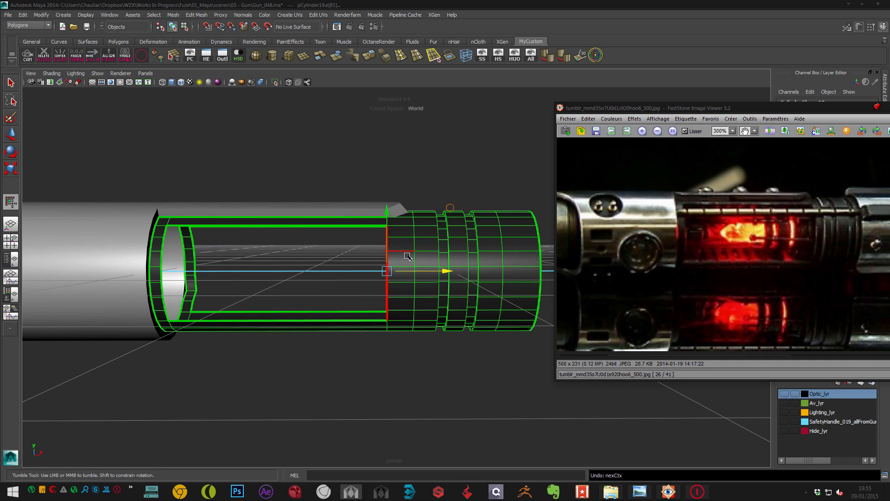
right_drag(398, 251, 375, 261)
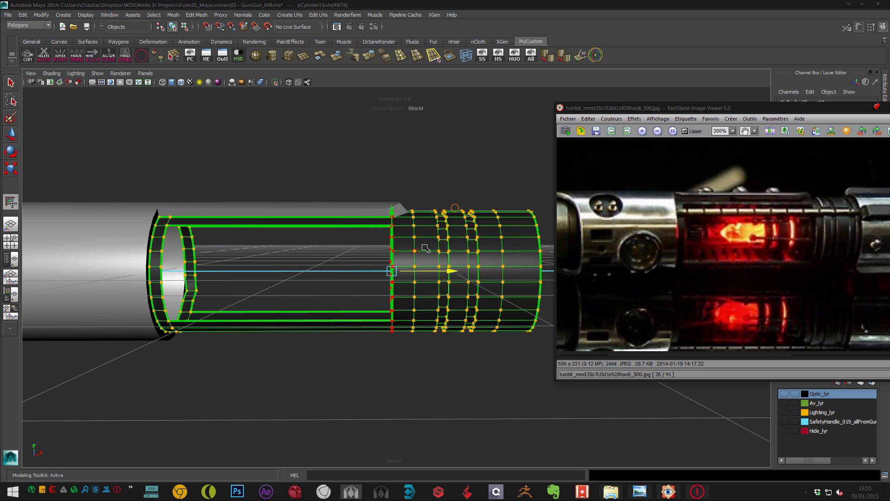
click(415, 164)
alt+drag(433, 218, 390, 200)
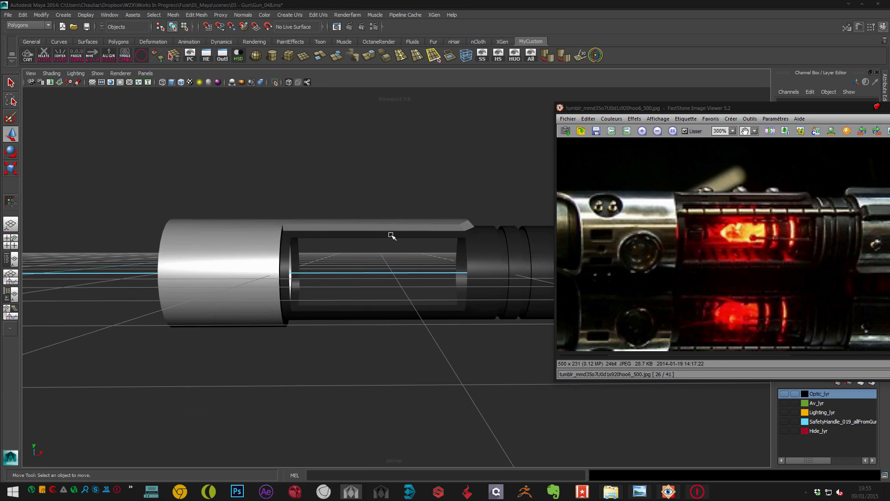
- Examine the adjusted window opening and its rim at both the sleeve end and the grooved end
click(391, 234)
alt+drag(391, 235, 274, 283)
key(F10)
key(F9)
key(F8)
click(275, 251)
alt+drag(275, 232, 276, 197)
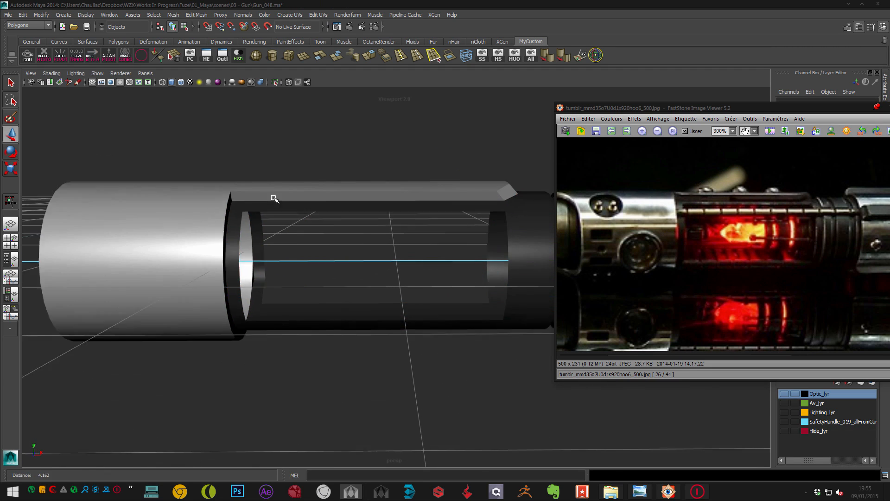
scroll(277, 202, down, 3)
alt+middle_drag(278, 209, 247, 204)
alt+drag(311, 198, 282, 260)
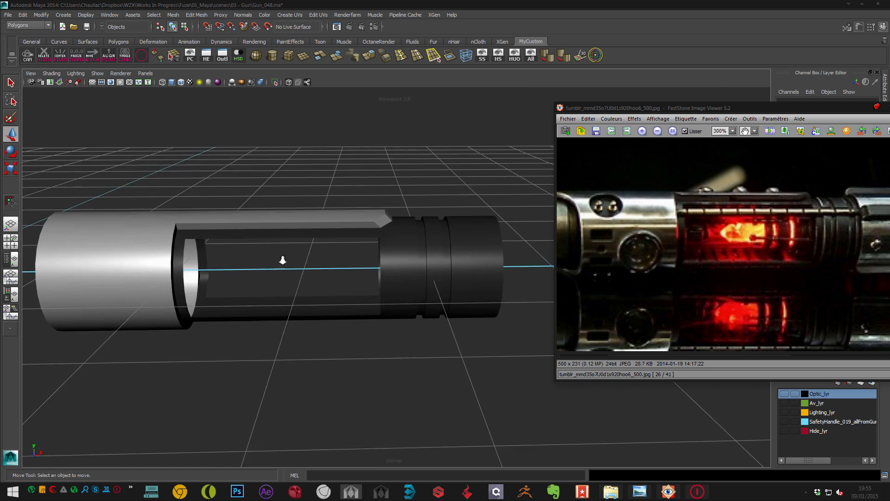
alt+right_drag(282, 260, 296, 280)
alt+middle_drag(216, 237, 266, 237)
alt+right_drag(266, 237, 318, 257)
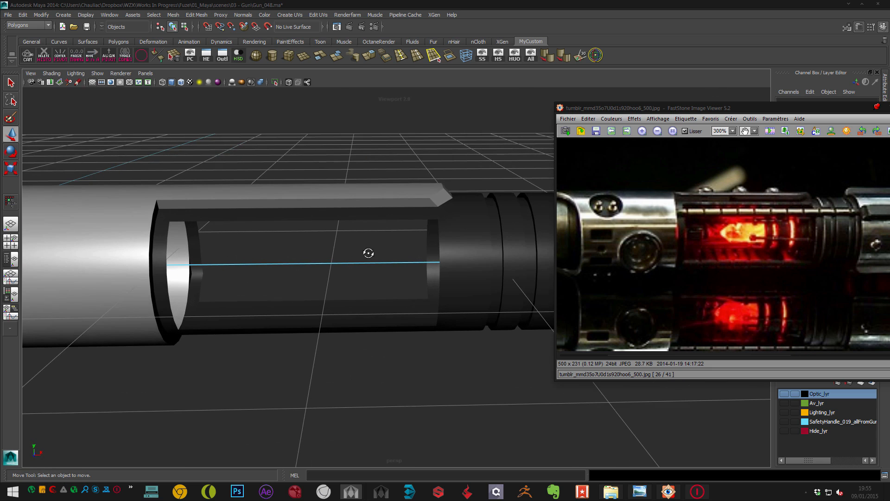
alt+drag(369, 253, 306, 282)
alt+middle_drag(253, 269, 272, 246)
alt+drag(272, 247, 277, 230)
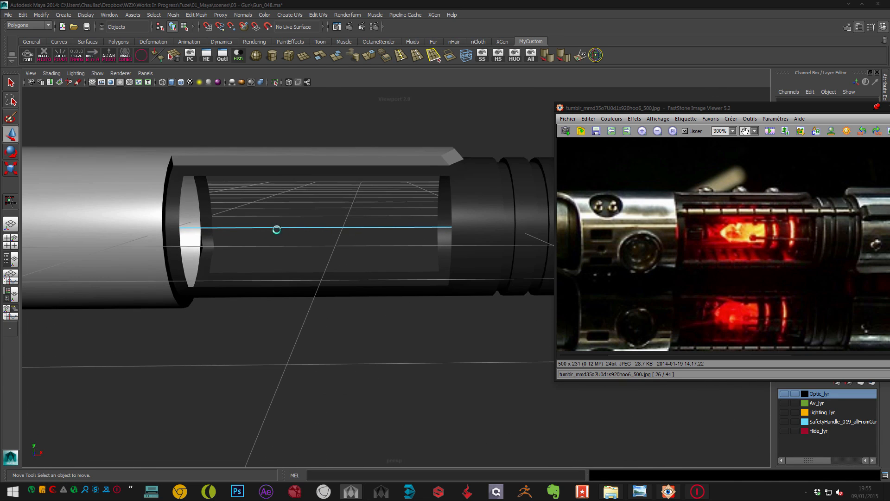
- Extrude the window's upper long edges inward to form a flange inside the opening
click(256, 176)
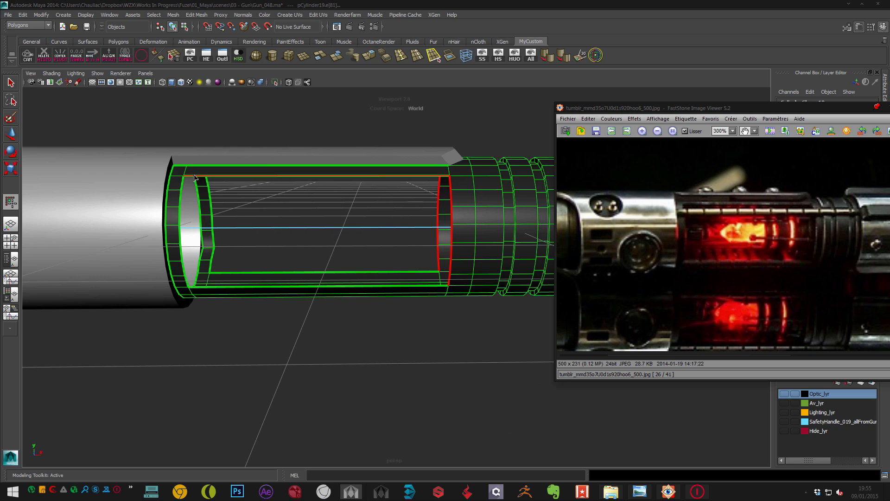
alt+drag(324, 206, 342, 195)
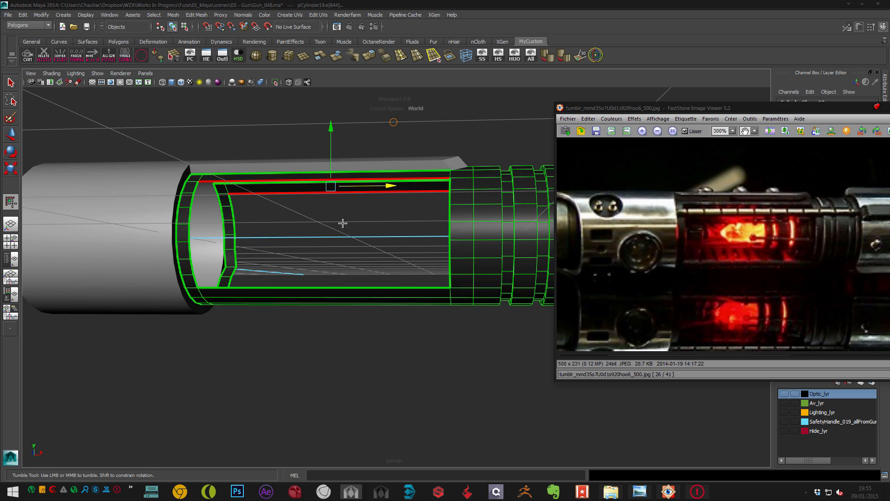
key(ctrl+e)
alt+drag(338, 231, 308, 209)
click(323, 252)
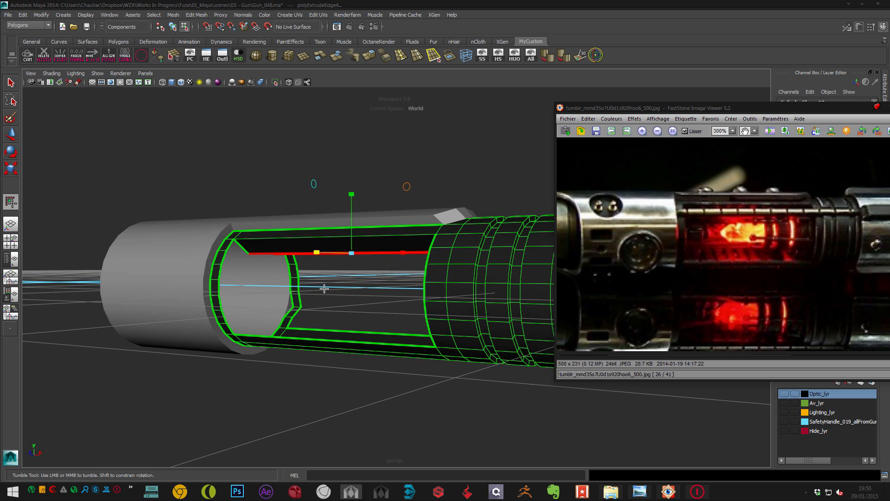
- Extrude the window's lower long edges inward to form a matching lower flange
alt+drag(324, 289, 555, 267)
click(315, 342)
key(ctrl+e)
key(r)
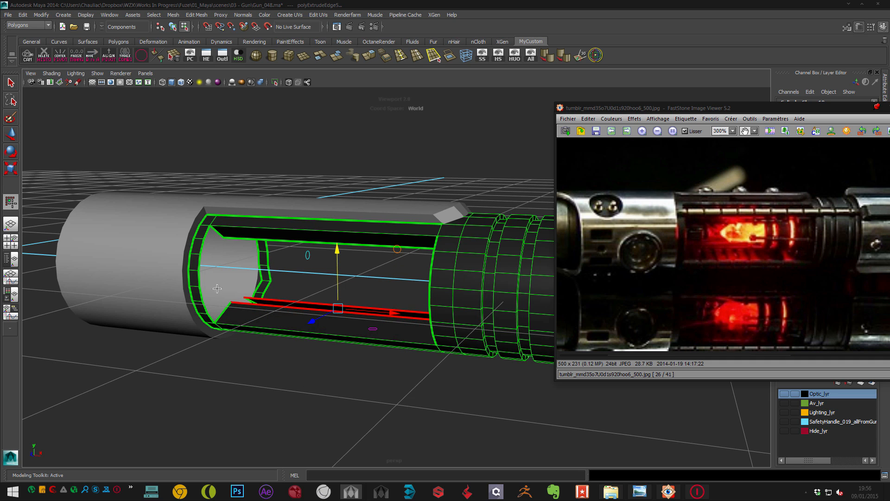
alt+drag(282, 270, 320, 292)
- Extrude the lower flange's long edge towards the neighbouring window border to bridge the gap between them
click(279, 285)
click(279, 287)
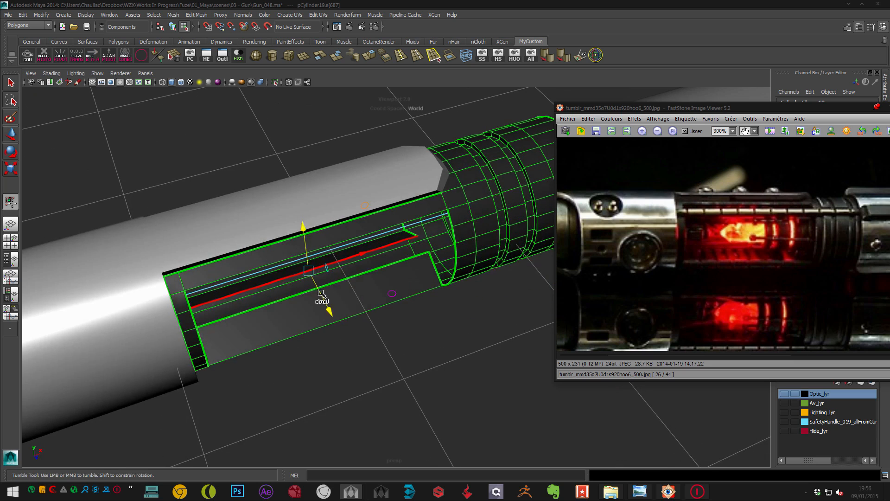
shift+click(321, 292)
middle_drag(292, 292, 295, 298)
middle_drag(265, 270, 284, 310)
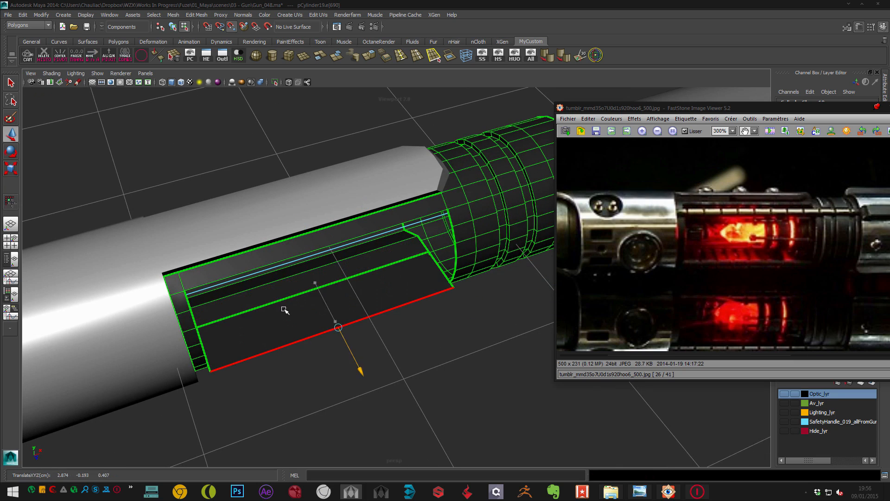
middle_drag(272, 341, 244, 294)
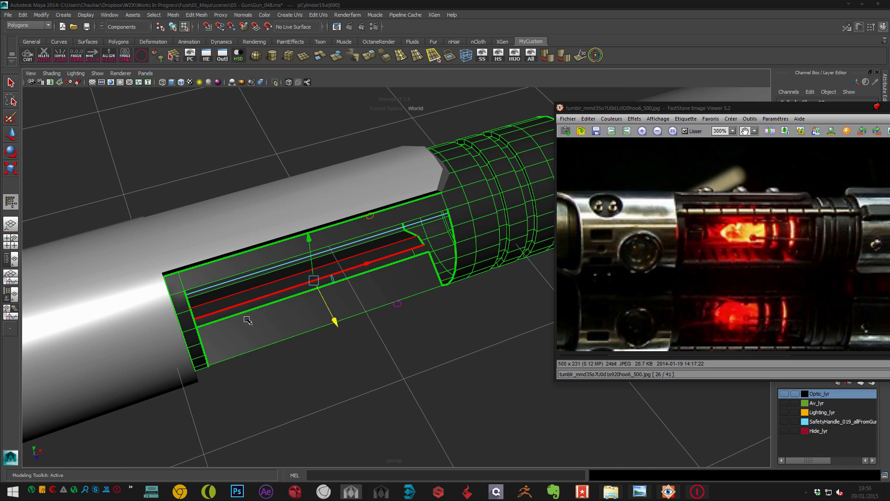
click(204, 317)
- Merge the extruded edge's vertices at both ends into the neighbouring window border and return to object mode
key(g)
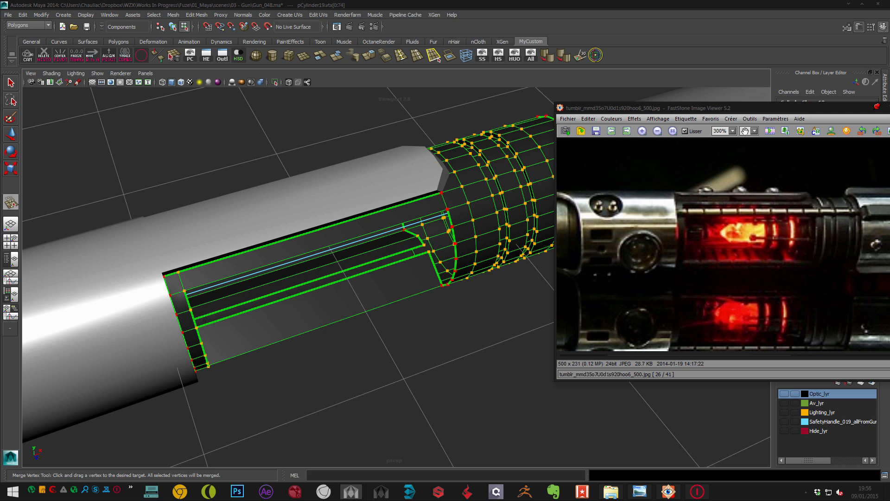
alt+middle_drag(237, 287, 318, 253)
alt+right_drag(318, 253, 332, 273)
alt+drag(332, 272, 319, 273)
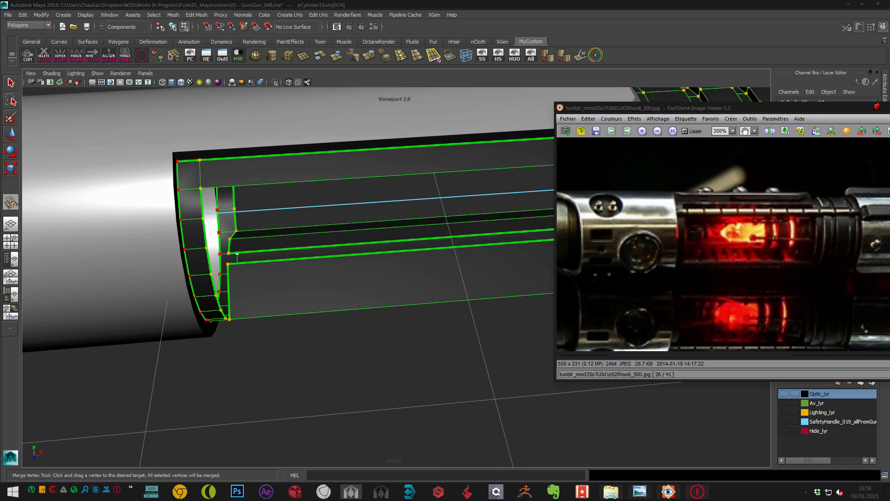
click(95, 81)
drag(228, 266, 228, 264)
alt+middle_drag(494, 236, 234, 298)
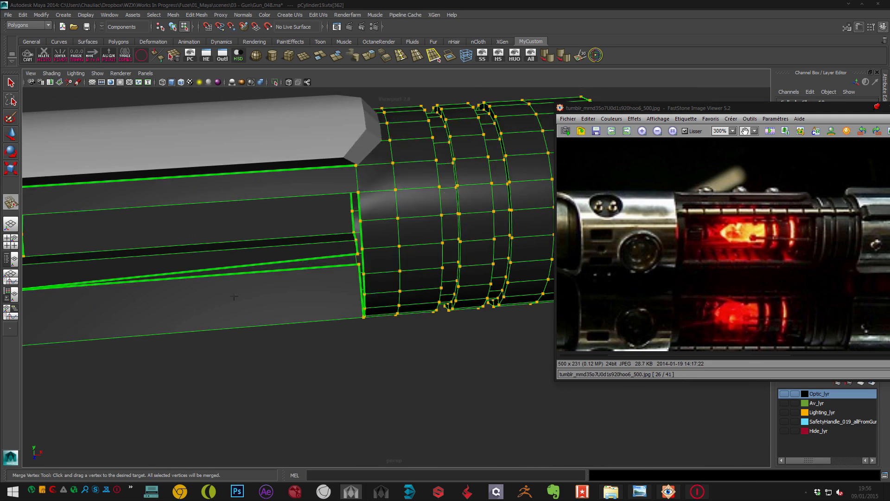
alt+drag(234, 299, 297, 278)
drag(382, 245, 383, 258)
alt+right_drag(371, 260, 312, 252)
key(F8)
key(w)
click(330, 362)
alt+drag(330, 264, 303, 266)
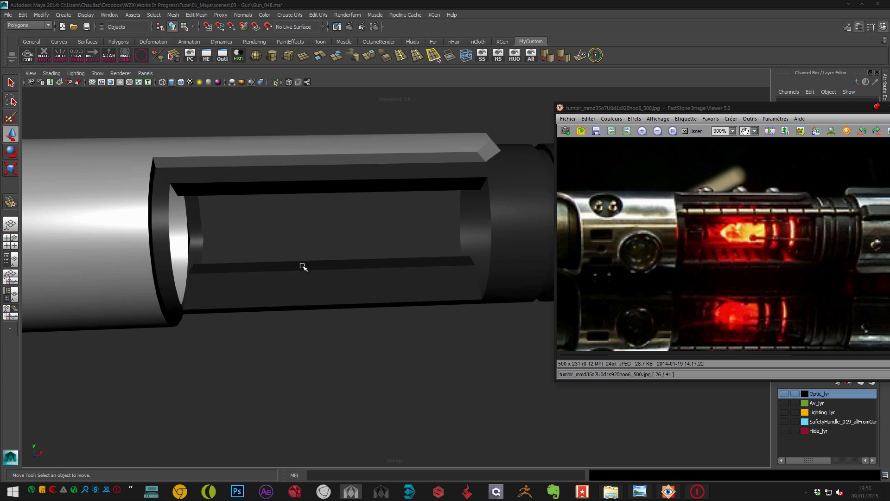
- Examine the edges of the window's upper and lower inner flanges from above and below
right_drag(304, 266, 308, 269)
click(308, 267)
drag(335, 245, 299, 238)
right_drag(299, 239, 300, 223)
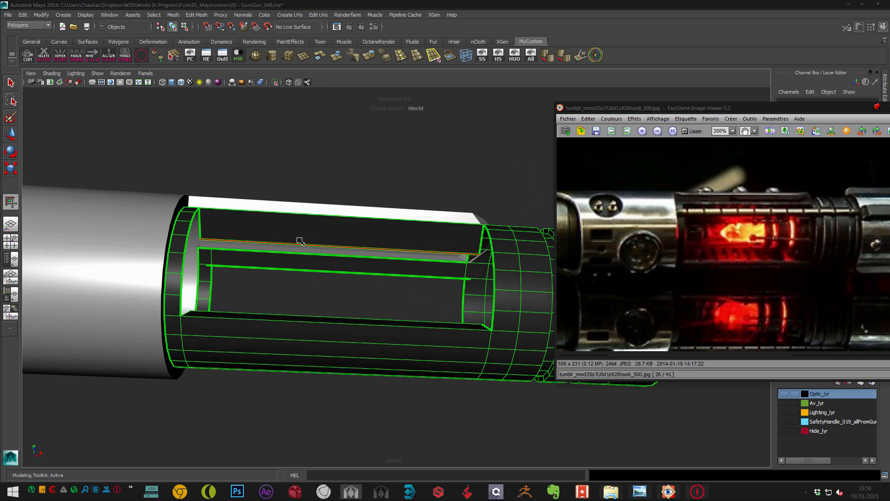
click(301, 271)
alt+drag(301, 271, 318, 245)
scroll(347, 180, down, 2)
key(w)
click(320, 190)
- Select the two faces of the window's upper inner flange
scroll(328, 218, up, 1)
click(326, 243)
key(F11)
click(313, 248)
double_click(313, 247)
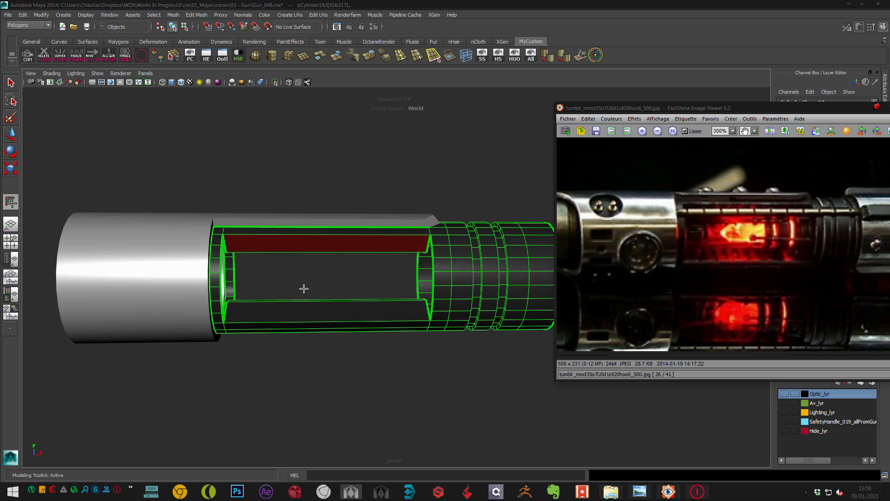
click(565, 61)
click(477, 175)
- Move the grey cylinder beyond the grooved section along X into the dark cylinder's window
alt+drag(477, 175, 420, 189)
alt+middle_drag(525, 204, 413, 210)
click(464, 302)
alt+middle_drag(465, 302, 445, 269)
drag(547, 268, 278, 272)
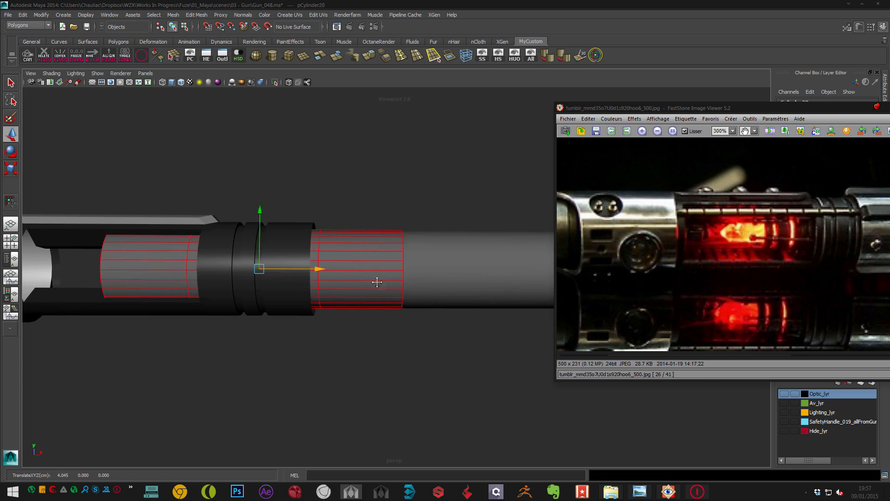
alt+middle_drag(377, 283, 526, 303)
drag(437, 290, 341, 289)
- Delete the end faces of the moved grey cylinder, keeping only its middle section
right_drag(271, 297, 271, 302)
drag(275, 232, 298, 322)
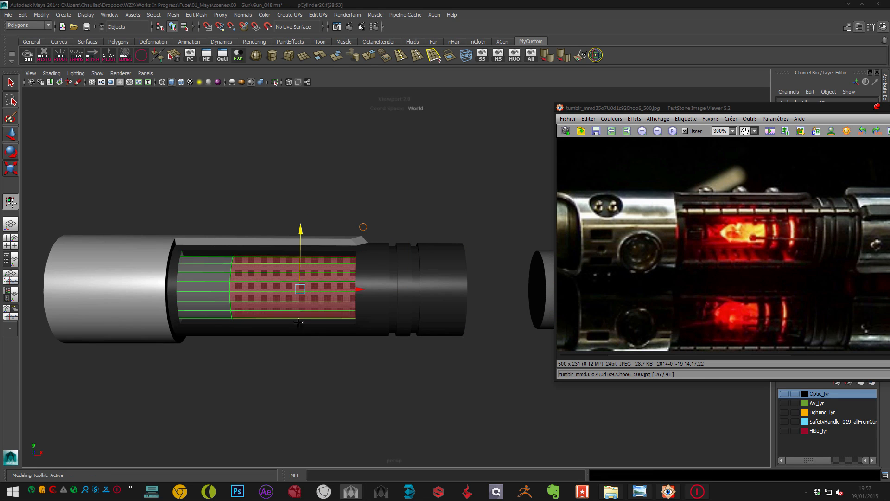
shift+drag(68, 162, 572, 460)
key(Delete)
key(F8)
- Scale the remaining cylinder section down along X into a thin ring and position it inside the window
key(r)
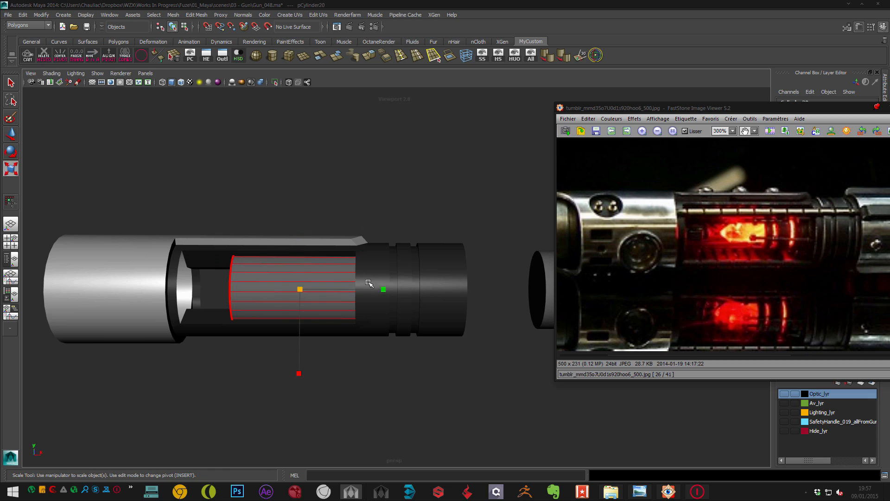
drag(383, 291, 306, 294)
key(w)
alt+middle_drag(306, 293, 348, 298)
alt+right_drag(320, 293, 366, 292)
drag(351, 289, 286, 303)
key(r)
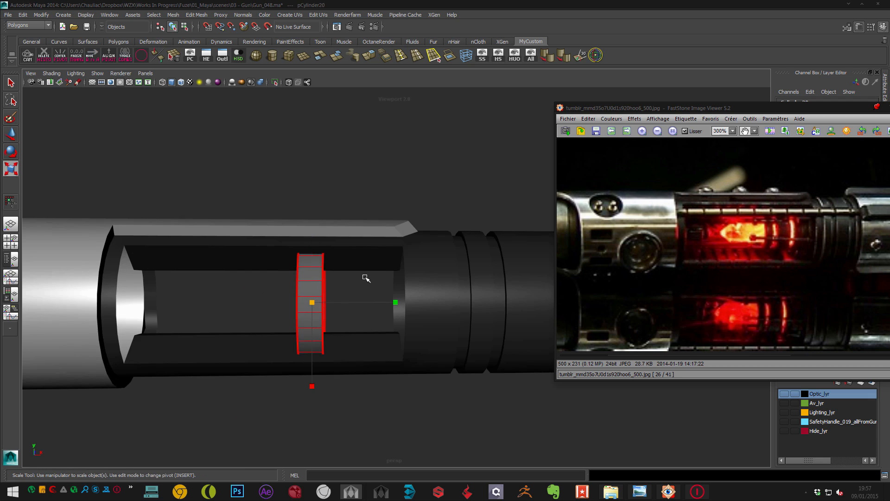
- Move the thin ring along X toward the grooved end of the window
alt+middle_drag(371, 277, 381, 254)
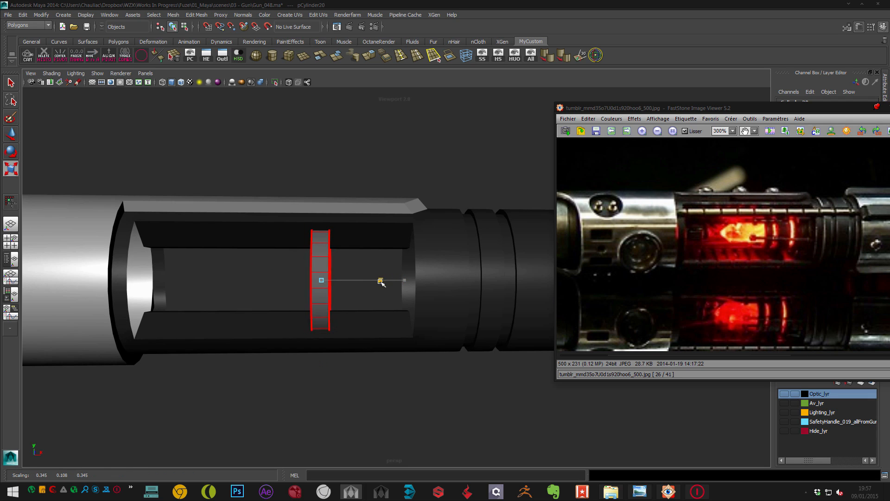
key(w)
drag(376, 280, 423, 280)
key(q)
right_drag(373, 247, 431, 374)
key(w)
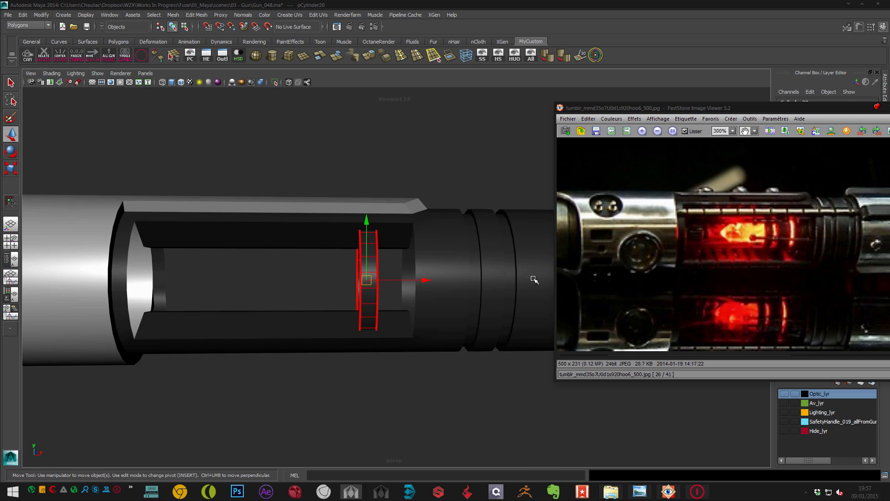
- Scale the ring down to a diameter factor of about 0.26 and widen its band along X
key(r)
middle_drag(424, 253, 407, 261)
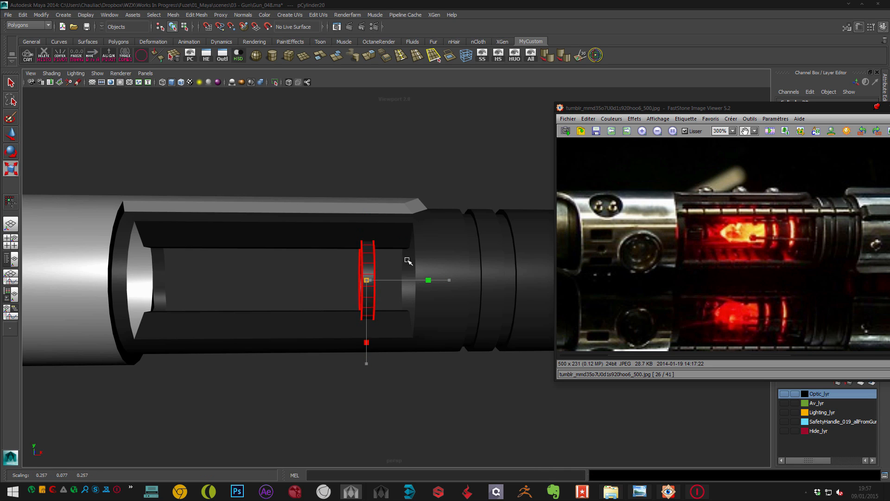
drag(456, 279, 425, 279)
key(w)
- Duplicate the ring, scale the copy down to a narrower, slightly smaller band and place it just beside the original
key(ctrl+d)
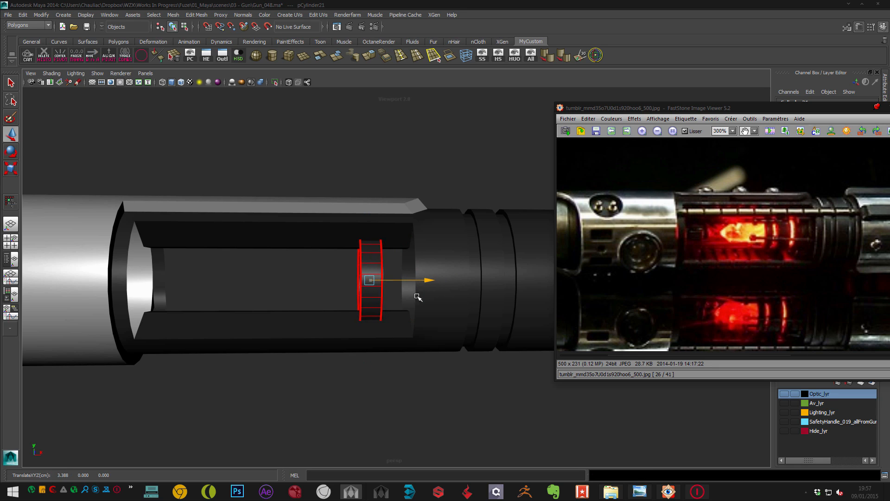
middle_drag(436, 293, 376, 286)
key(r)
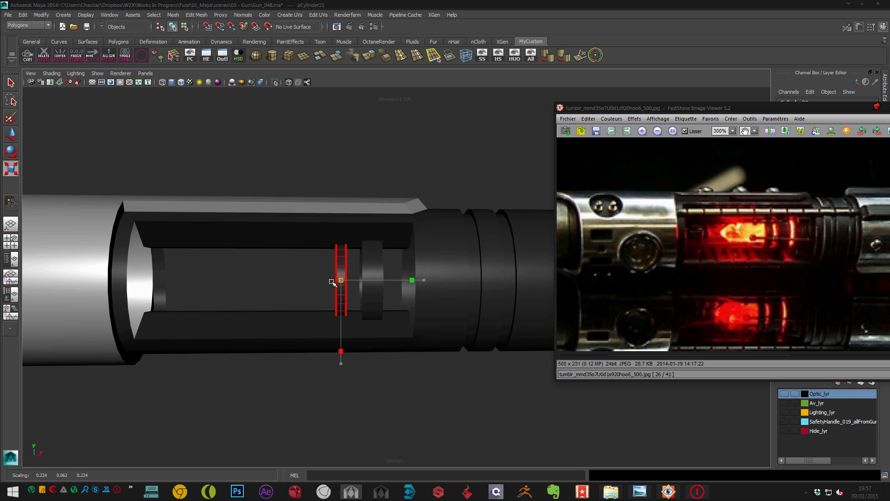
key(w)
drag(371, 281, 306, 270)
key(r)
key(w)
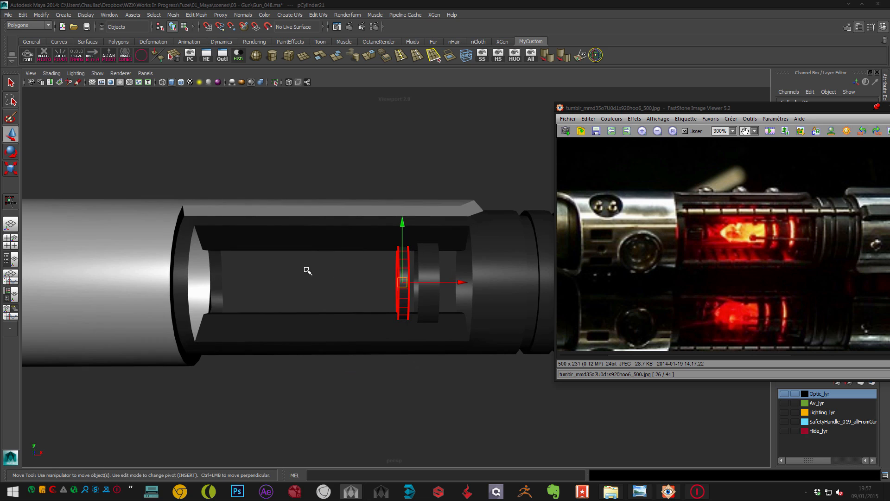
- Duplicate the narrow ring, move the copy along X to the opposite end of the window and scale it down
mouse_move(363, 287)
alt+mouse_down()
mouse_move(342, 284)
mouse_move(364, 288)
alt+mouse_up()
drag(457, 278, 319, 303)
key(r)
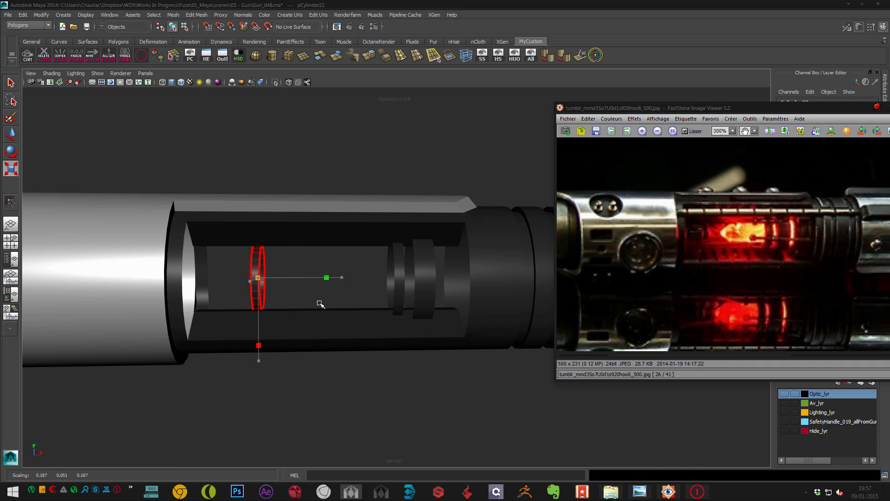
key(ctrl+z)
key(w)
mouse_move(439, 280)
mouse_down()
mouse_move(287, 295)
mouse_move(316, 274)
mouse_move(381, 269)
mouse_move(284, 257)
mouse_move(350, 272)
mouse_move(306, 232)
mouse_up()
key(r)
key(w)
key(r)
key(w)
- Extrude the edge loop at the window's grooved end inward to form an end wall
click(366, 273)
click(349, 272)
alt+right_drag(306, 233, 352, 253)
right_drag(352, 253, 339, 217)
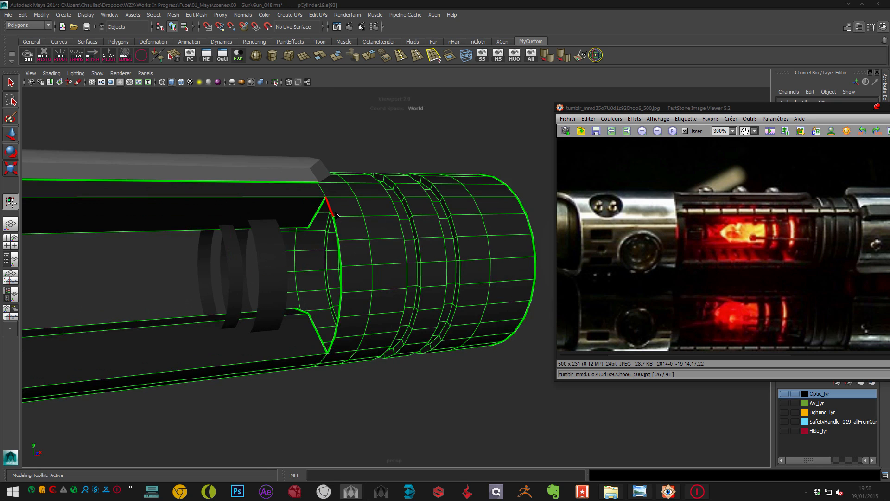
double_click(345, 256)
alt+drag(346, 256, 375, 280)
key(ctrl+e)
drag(367, 395, 352, 274)
- Adjust the extruded inner edges vertically so they line up with the corners of the window's inner flanges
key(t)
key(w)
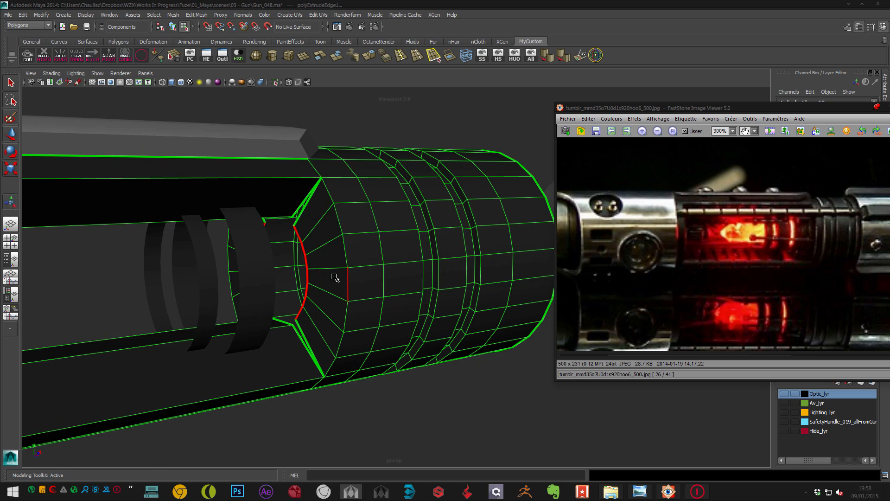
drag(279, 211, 280, 204)
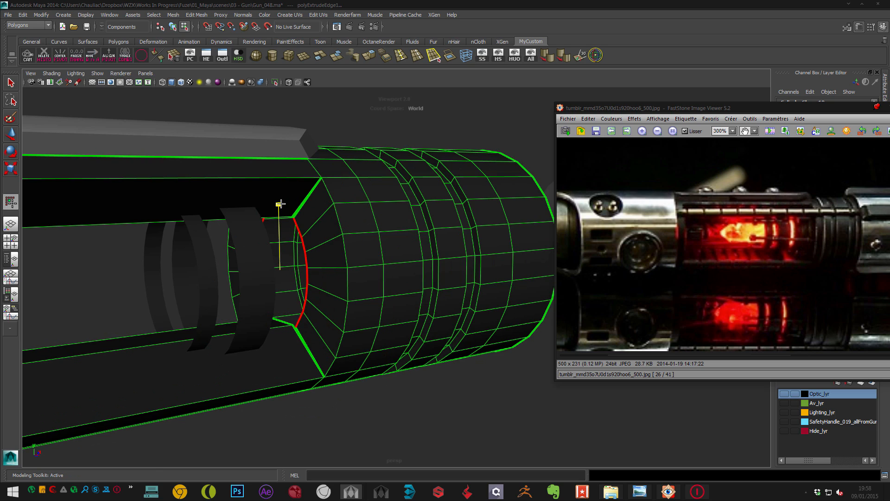
key(t)
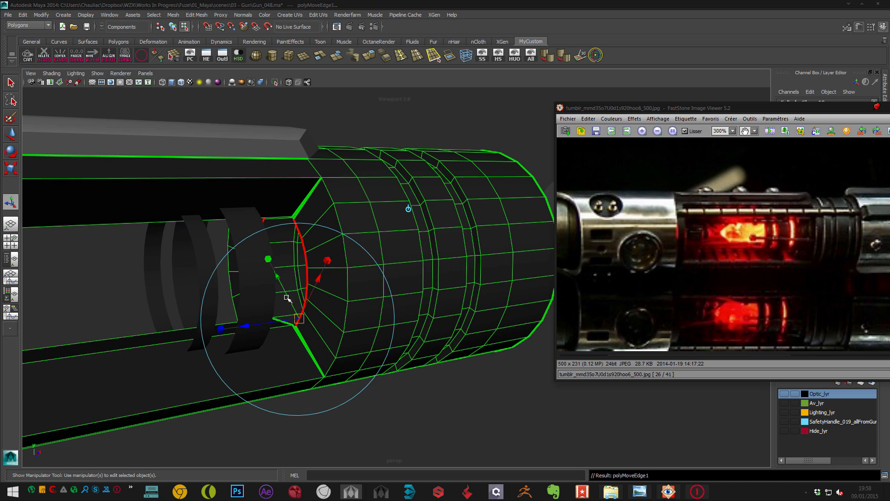
drag(284, 284, 280, 279)
key(w)
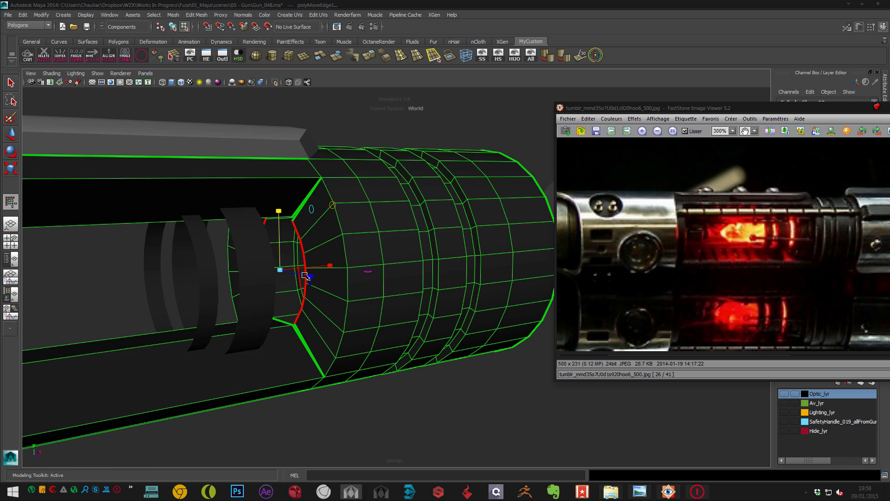
drag(281, 219, 280, 211)
alt+drag(357, 226, 353, 245)
- Try to merge the overlapping vertices at the end wall's upper inner corner
key(F9)
drag(320, 212, 342, 284)
scroll(339, 269, up, 3)
key(F8)
alt+middle_drag(317, 222, 333, 233)
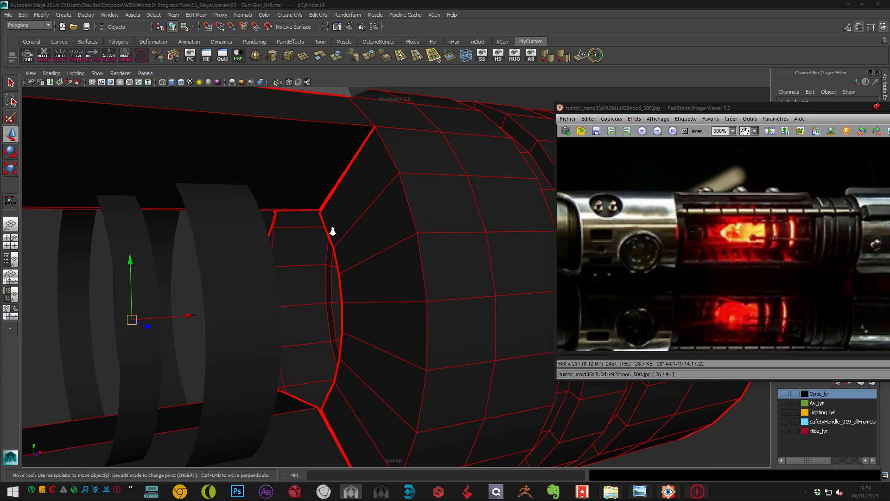
key(y)
alt+right_drag(334, 232, 316, 185)
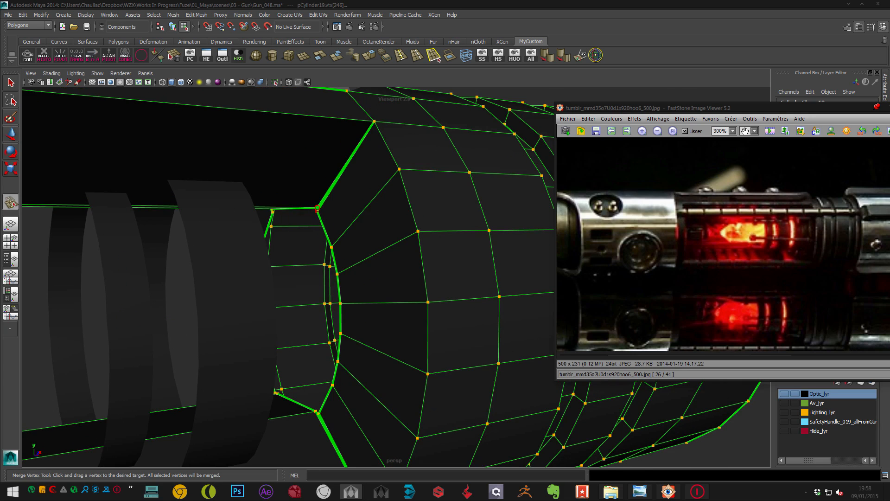
drag(317, 212, 318, 208)
alt+middle_drag(320, 209, 323, 157)
key(ctrl+z)
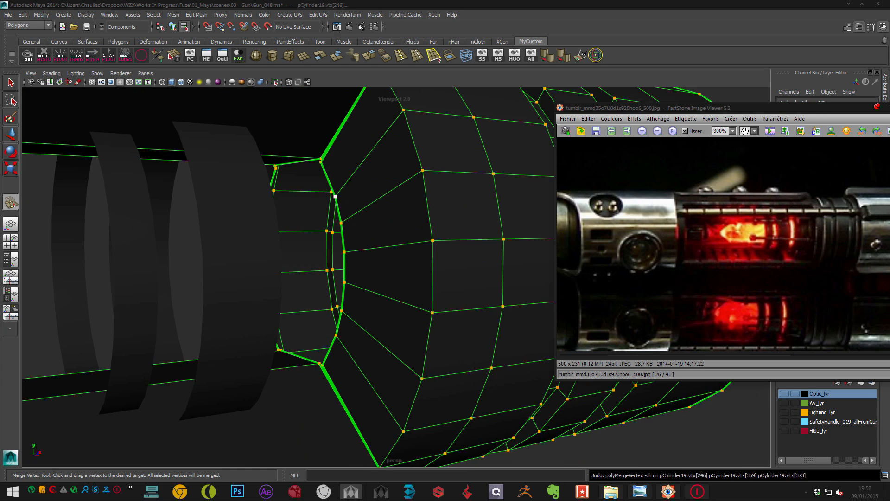
- Merge the overlapping vertices at the end wall's upper and lower inner corners and return to object mode
drag(321, 159, 321, 158)
drag(322, 365, 295, 338)
drag(305, 333, 260, 282)
key(w)
key(F8)
click(278, 300)
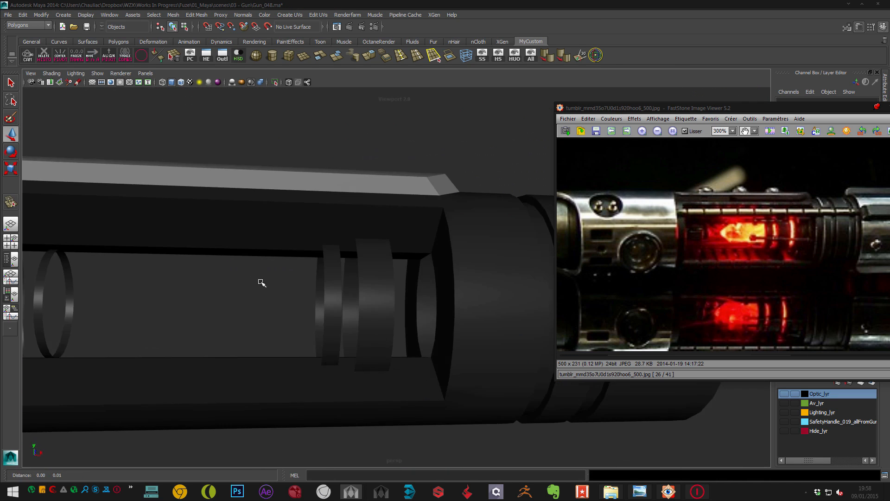
- Duplicate the wide ring, move the copy along X against the window's grooved end and scale it to about 0.235
alt+right_drag(260, 282, 367, 280)
alt+drag(366, 281, 318, 266)
alt+right_drag(318, 266, 302, 271)
click(302, 270)
alt+drag(354, 268, 361, 294)
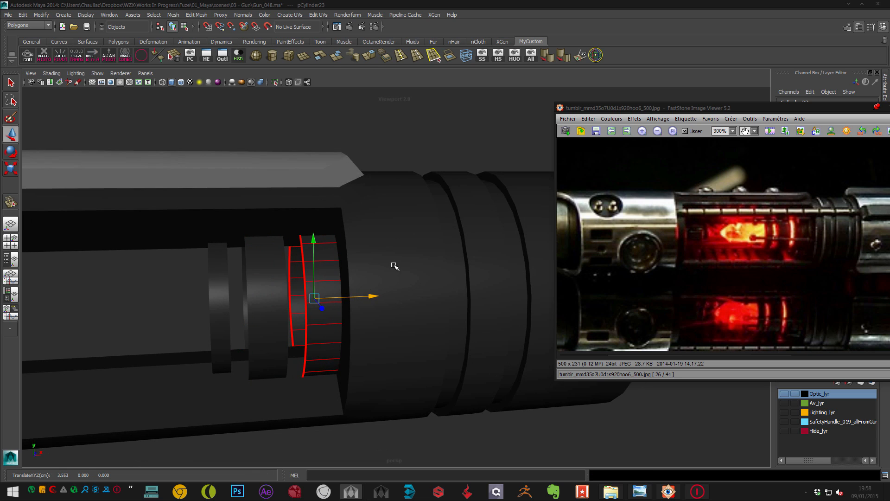
key(r)
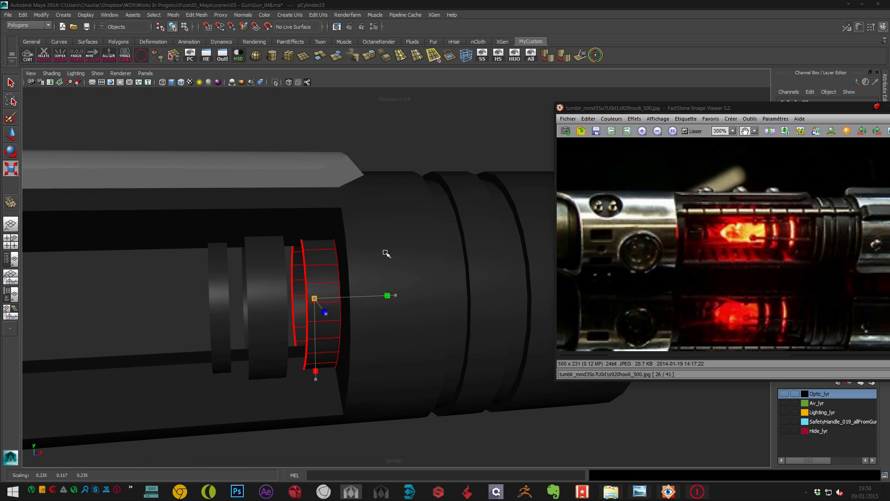
key(w)
- Thin the copied ring by moving its inner edge loop along X, and enlarge the ring to about 0.30
key(F10)
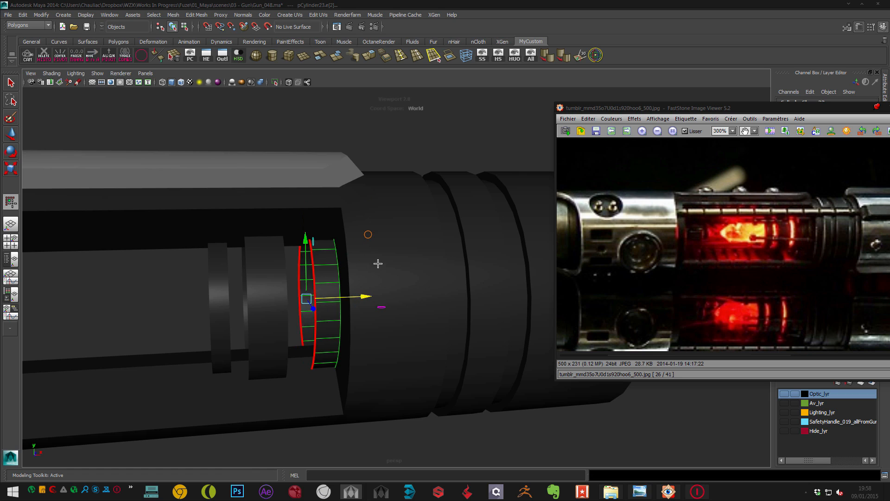
key(F8)
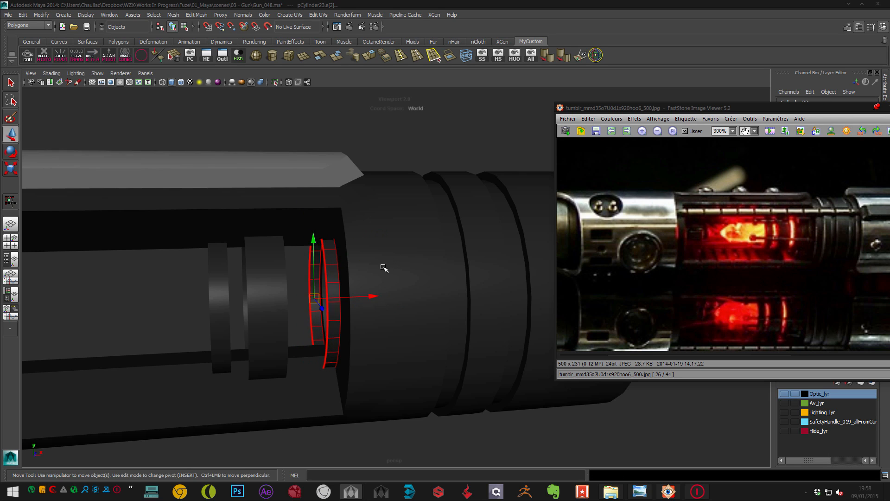
key(r)
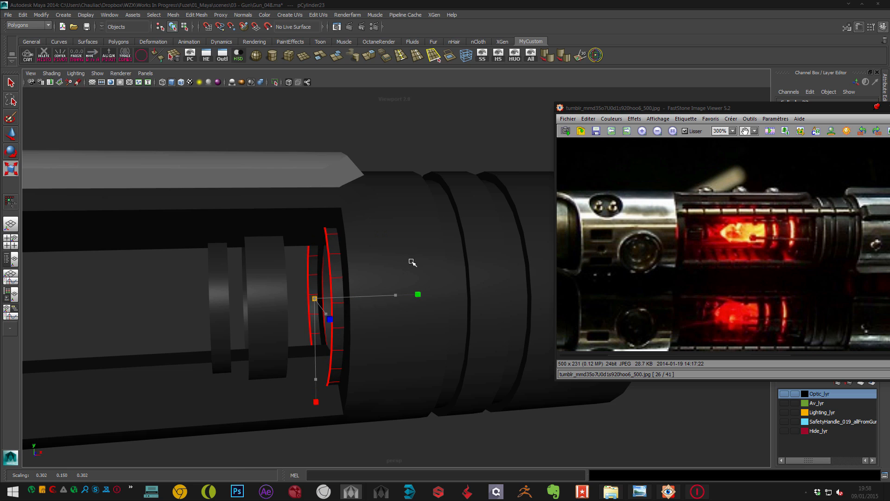
key(w)
- Cap the open end of the thin ring facing the window's middle, extrude the cap face and scale it slightly inward
key(F10)
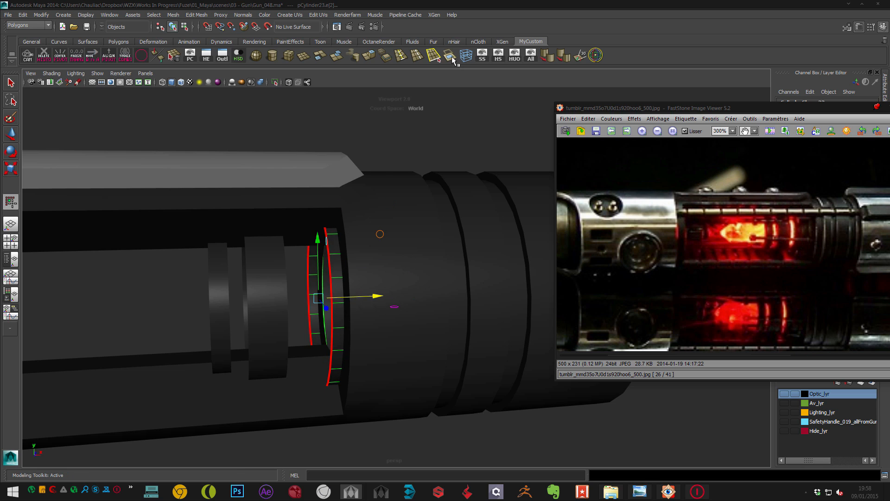
right_drag(334, 268, 334, 269)
click(328, 272)
key(ctrl+e)
alt+drag(358, 256, 362, 279)
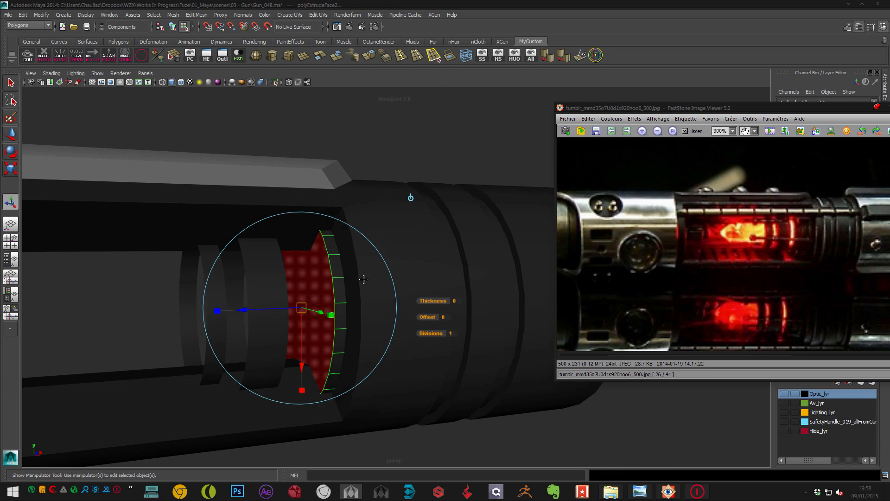
key(r)
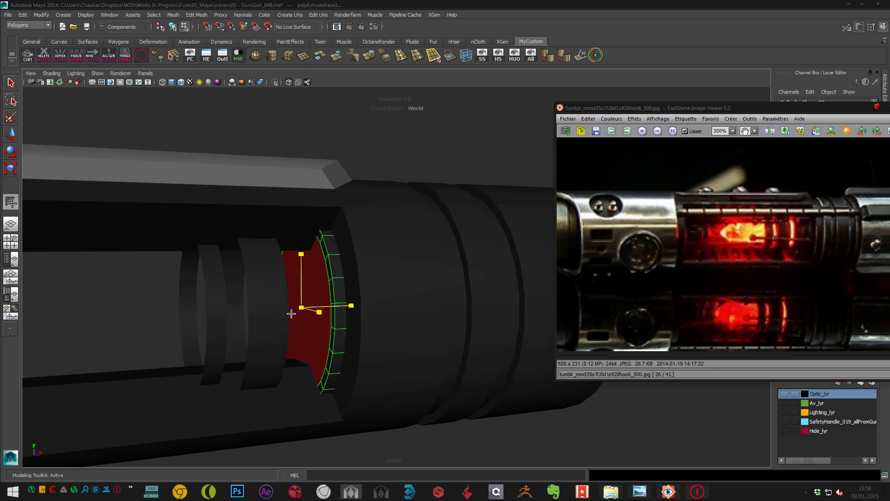
- Extrude the cap face repeatedly along X with a smaller diameter to form a stepped ring
key(ctrl+e)
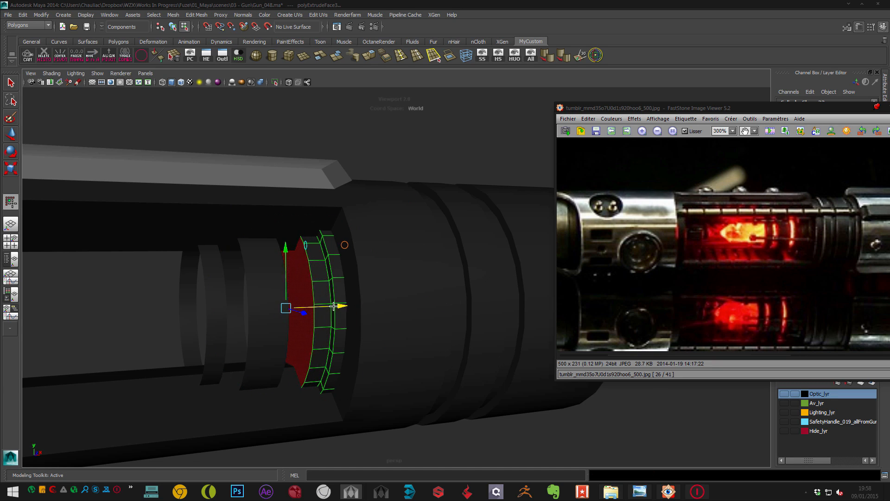
key(ctrl+e)
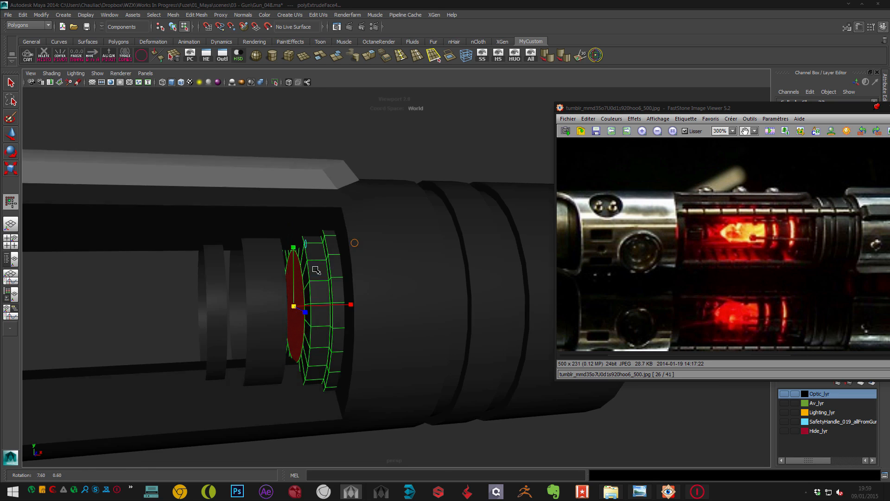
alt+drag(294, 251, 306, 278)
key(ctrl+e)
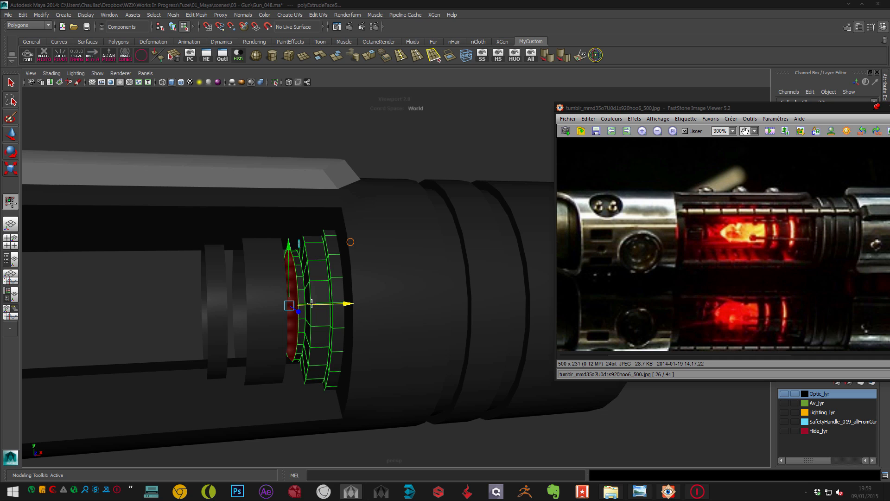
alt+drag(311, 304, 327, 281)
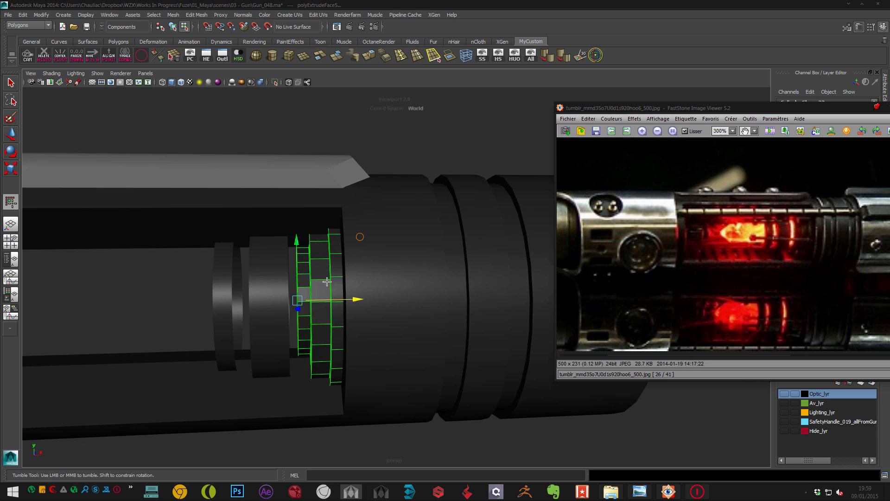
- Extrude all faces of the two neighbouring rings inward to give them thickness
key(w)
key(F8)
click(280, 272)
alt+middle_drag(275, 273, 285, 269)
shift+click(239, 293)
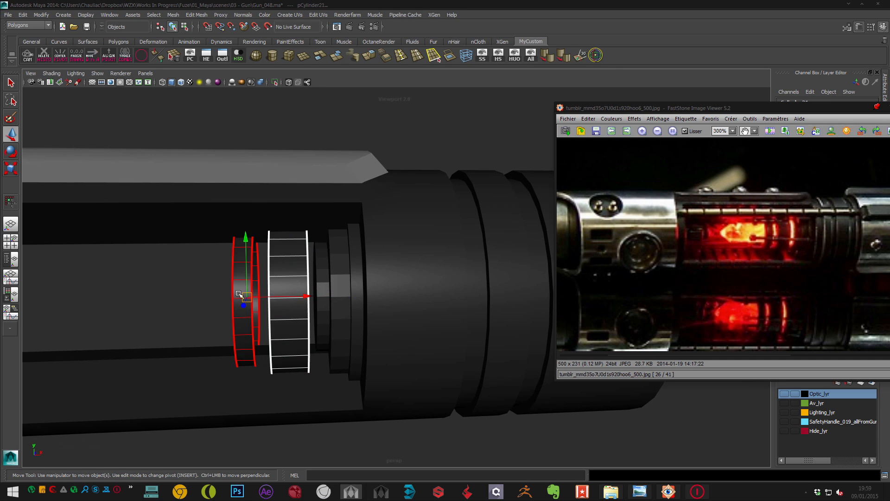
key(ctrl+F11)
key(ctrl+e)
alt+drag(189, 294, 193, 387)
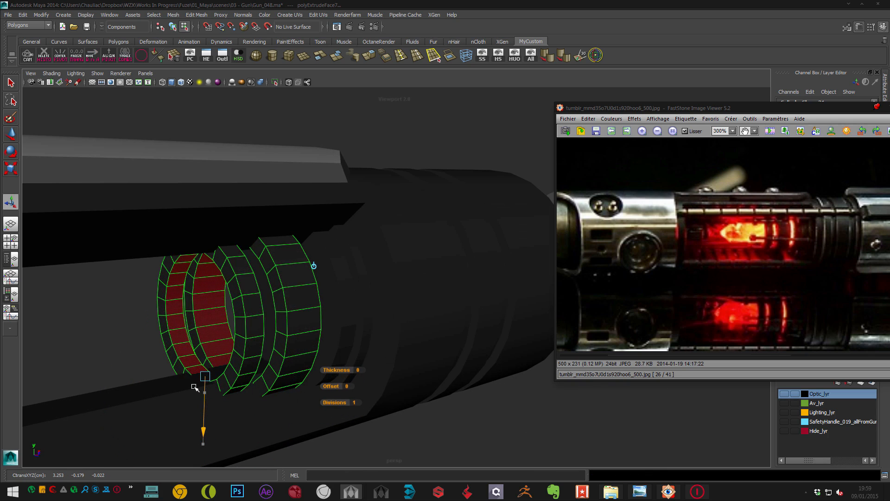
key(w)
key(F8)
click(193, 326)
alt+drag(193, 326, 309, 274)
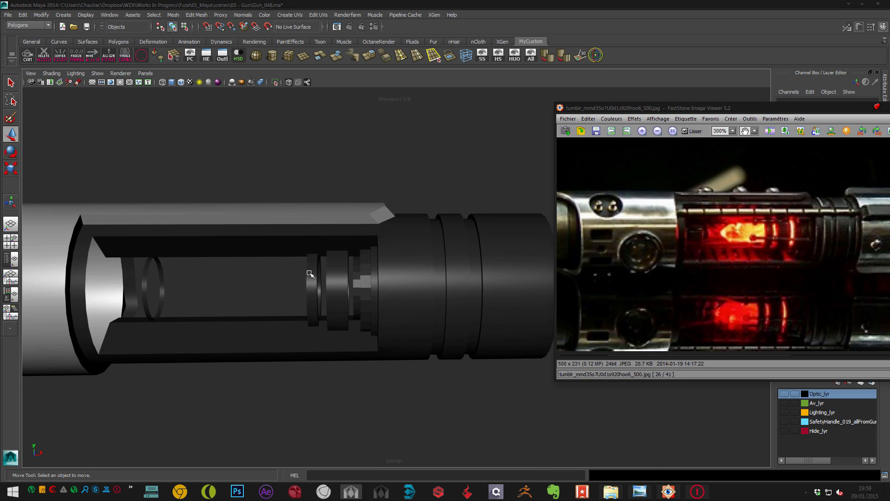
- Smooth the edge shading of the stepped ring next to the grooved section
click(344, 281)
key(w)
click(361, 287)
key(ctrl+z)
key(ctrl+d)
drag(361, 287, 391, 287)
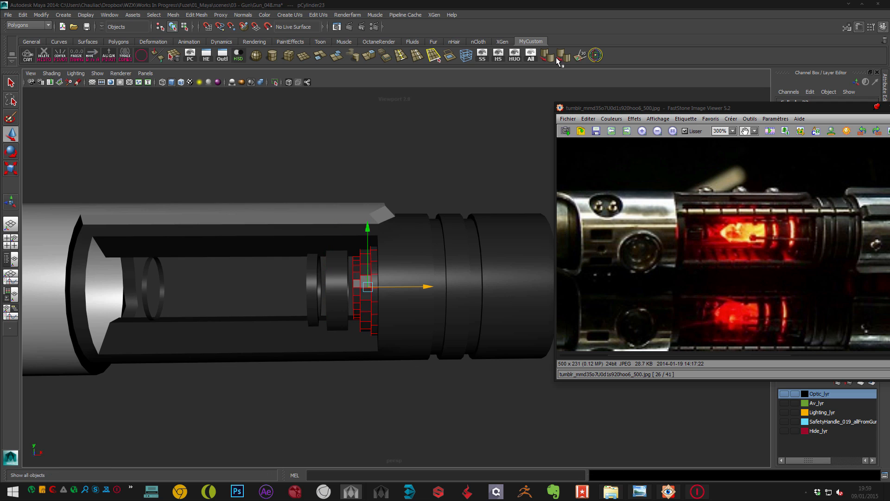
click(578, 58)
click(572, 230)
click(454, 176)
- Extrude the edge loops at the window's light-grey end and scale them inward to form the opposite end wall
alt+drag(414, 193, 240, 277)
click(253, 255)
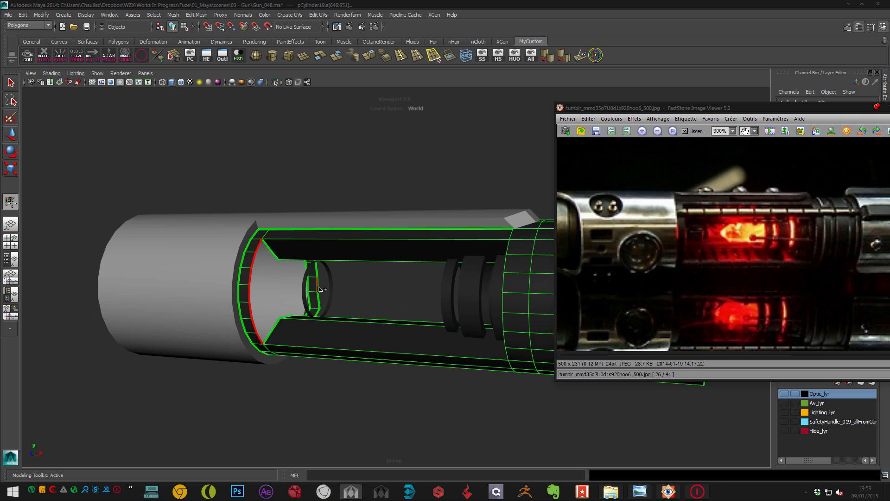
alt+right_drag(305, 280, 338, 304)
key(ctrl+e)
key(r)
alt+drag(328, 292, 283, 281)
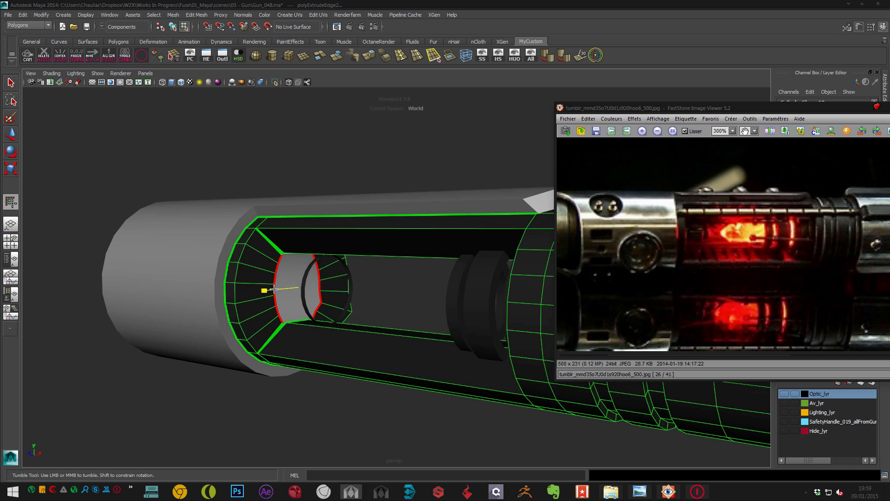
key(F8)
alt+drag(336, 183, 318, 221)
alt+right_drag(318, 221, 310, 219)
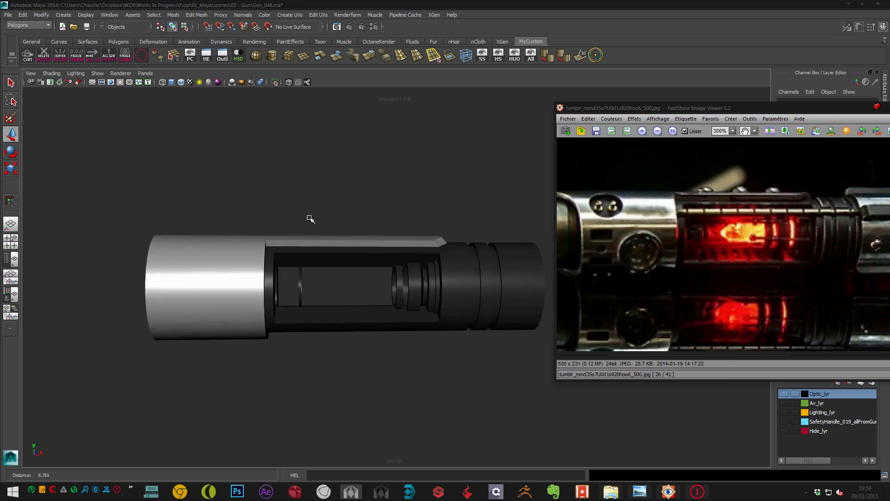
- Examine the optic cylinder's window, inner rings and grooved end against the matching section of the reference photo
alt+drag(349, 241, 407, 239)
alt+drag(333, 243, 317, 245)
alt+right_drag(317, 246, 304, 265)
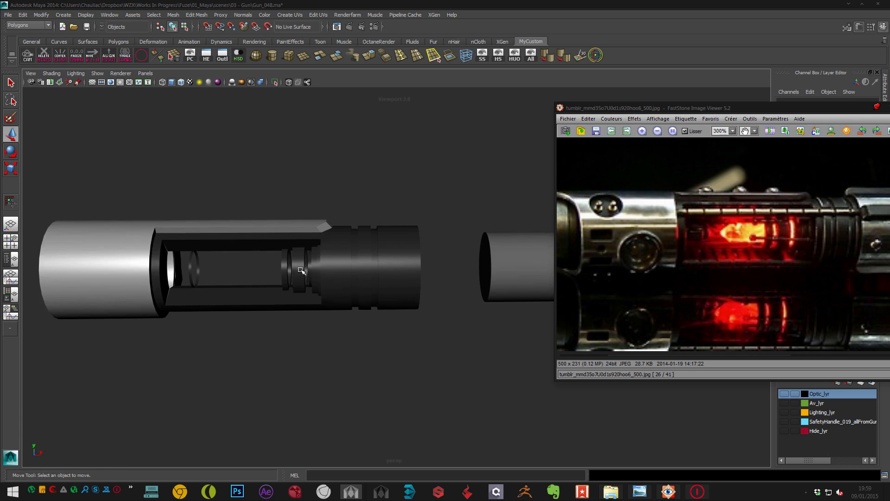
alt+middle_drag(304, 266, 356, 260)
alt+right_drag(356, 192, 332, 286)
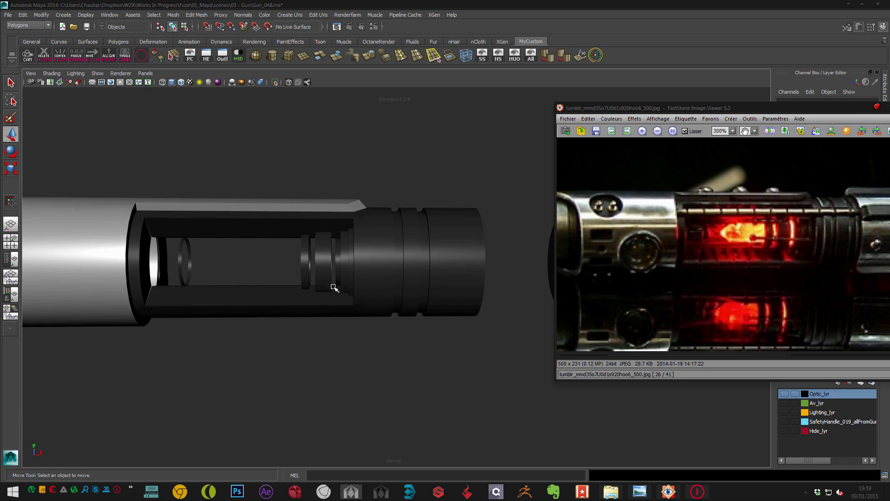
alt+drag(333, 238, 349, 247)
alt+right_drag(349, 247, 436, 269)
alt+drag(334, 213, 303, 198)
mouse_move(323, 229)
alt+mouse_down()
mouse_move(337, 239)
mouse_move(330, 215)
mouse_move(323, 227)
alt+mouse_up()
mouse_move(298, 264)
alt+mouse_down()
mouse_move(298, 251)
mouse_move(288, 259)
alt+mouse_up()
scroll(288, 258, down, 2)
mouse_move(359, 253)
alt+mouse_down()
mouse_move(346, 250)
mouse_move(362, 251)
alt+mouse_up()
drag(712, 234, 633, 228)
scroll(368, 257, down, 2)
alt+middle_drag(396, 251, 322, 256)
scroll(409, 264, up, 1)
scroll(408, 263, up, 1)
- Delete the extra edge loops around the spare cylinder beside the optic, leaving only its lengthwise edges
click(364, 260)
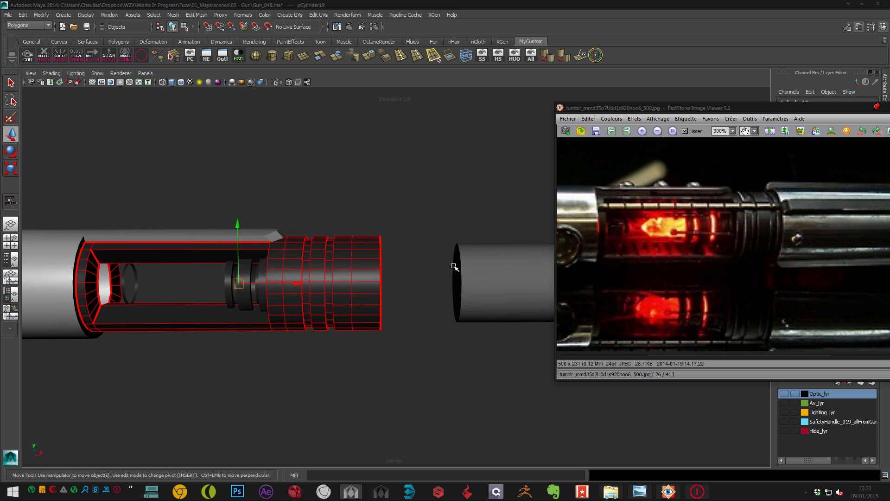
click(482, 278)
middle_drag(506, 294, 353, 287)
key(ctrl+z)
key(Delete)
right_drag(395, 290, 388, 262)
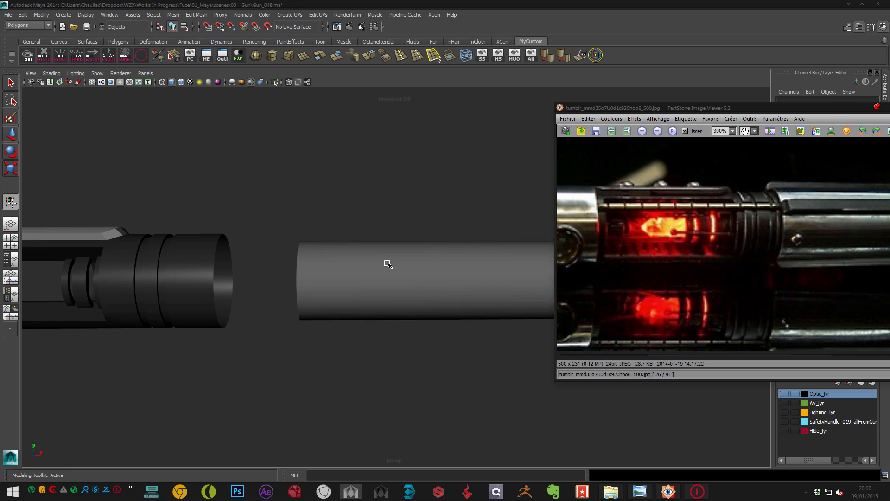
click(383, 265)
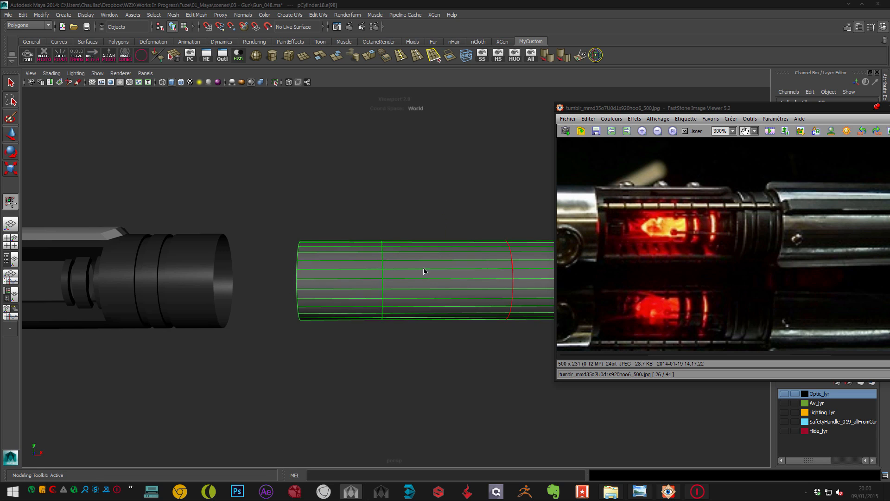
key(Delete)
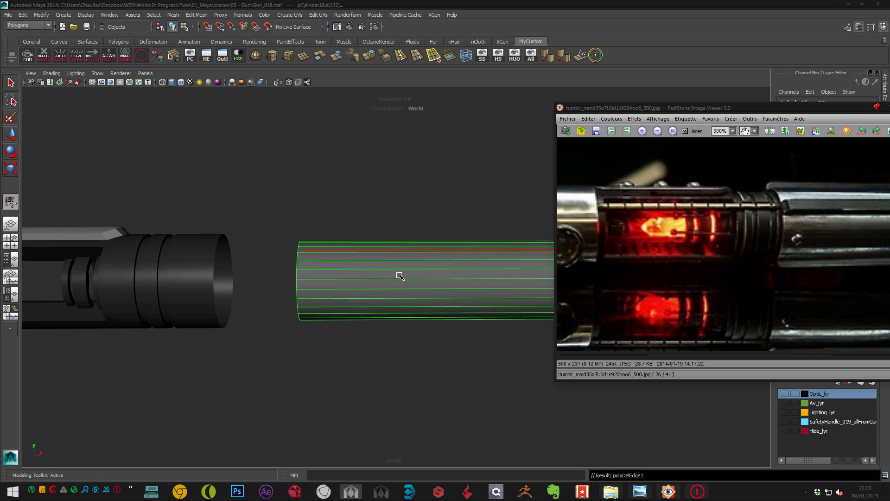
click(403, 269)
click(435, 242)
right_drag(434, 243, 426, 201)
click(425, 201)
- Duplicate the spare cylinder, move the copy to the optic's grooved end and scale it into a short, wider ring
click(420, 301)
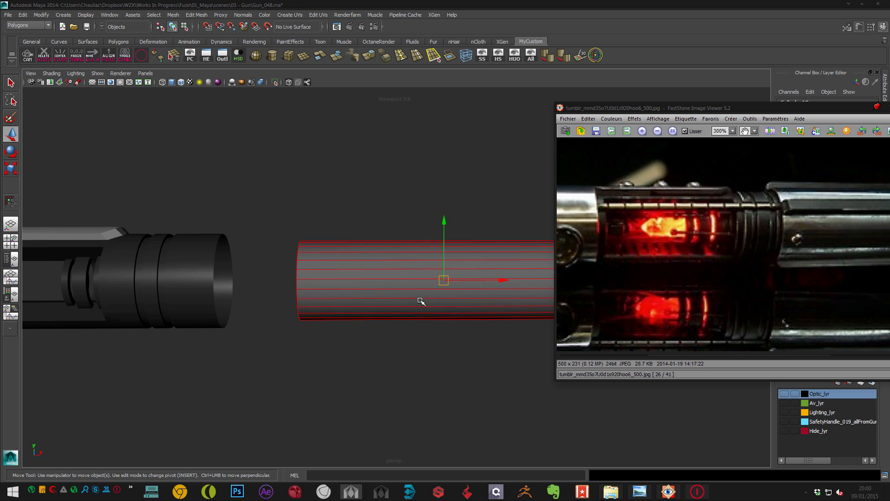
key(ctrl+d)
drag(466, 282, 284, 281)
key(r)
middle_drag(408, 282, 421, 282)
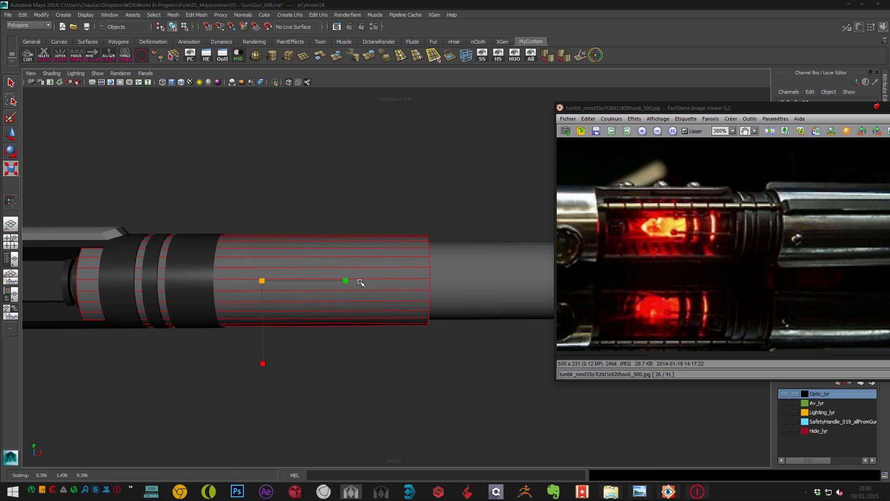
ctrl+drag(346, 282, 273, 283)
key(w)
alt+drag(362, 269, 325, 273)
key(r)
middle_drag(336, 261, 269, 261)
key(w)
drag(308, 275, 319, 230)
- Move the short ring's end face outward along X to lengthen it into a sleeve
right_drag(304, 230, 304, 233)
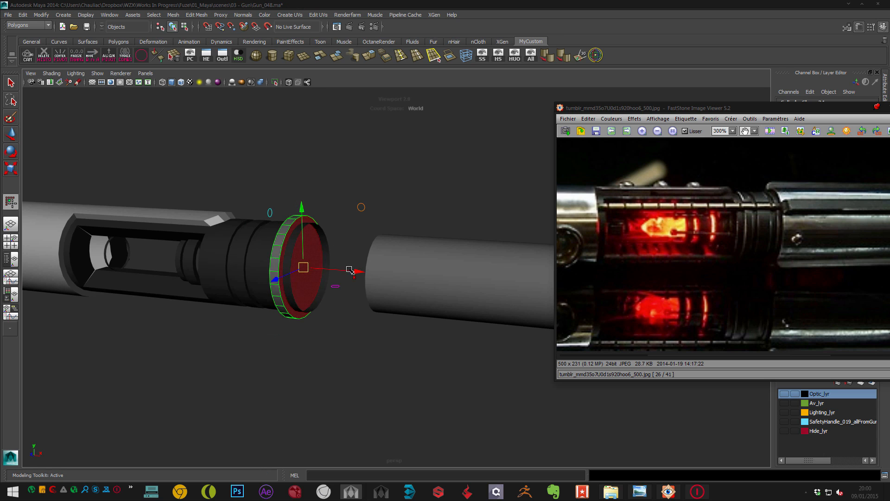
drag(350, 270, 541, 280)
alt+drag(346, 225, 390, 208)
right_drag(316, 232, 332, 198)
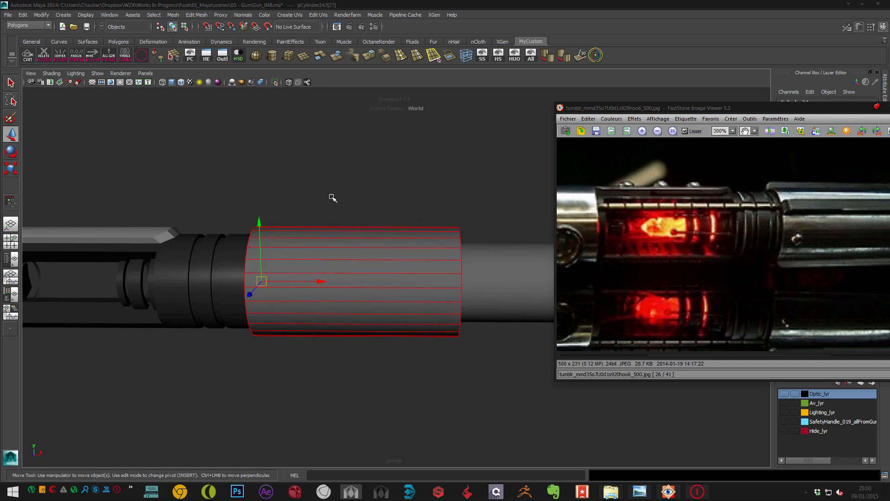
- Extrude evenly spaced side faces of the sleeve outward and shorten their outer surfaces lengthwise to form ribs with sloped ends
alt+drag(332, 198, 340, 247)
key(F11)
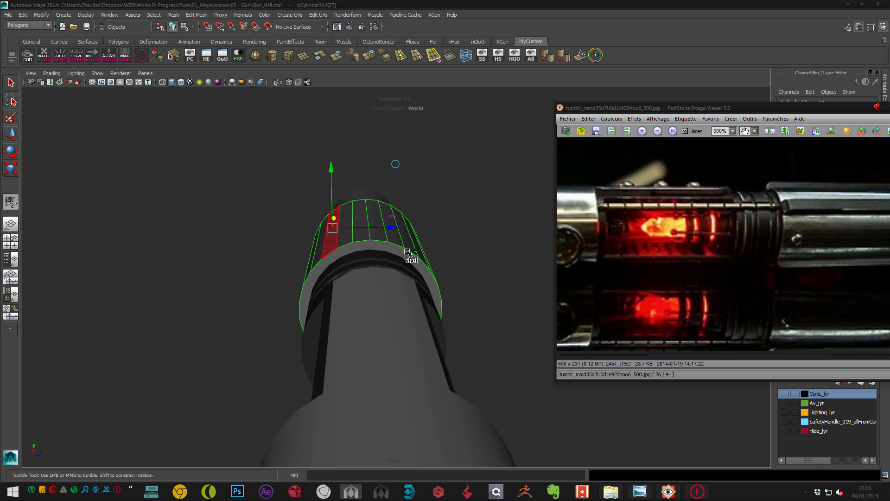
alt+drag(413, 245, 308, 255)
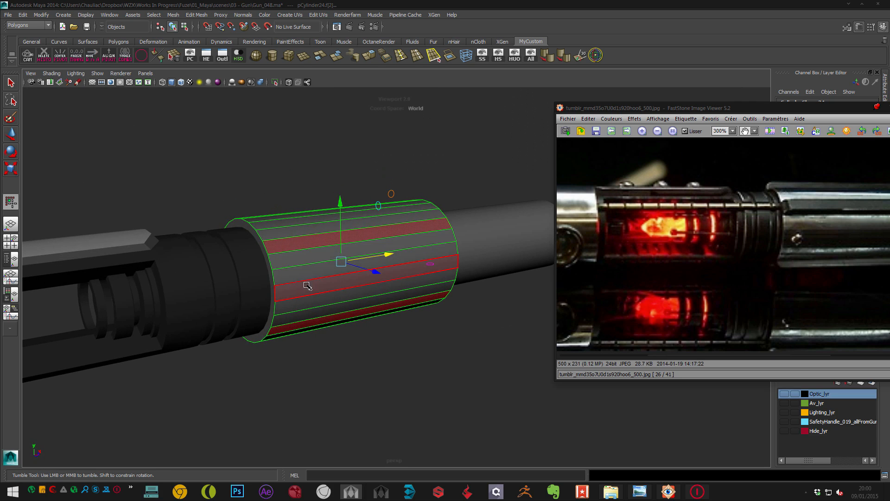
alt+drag(304, 311, 288, 201)
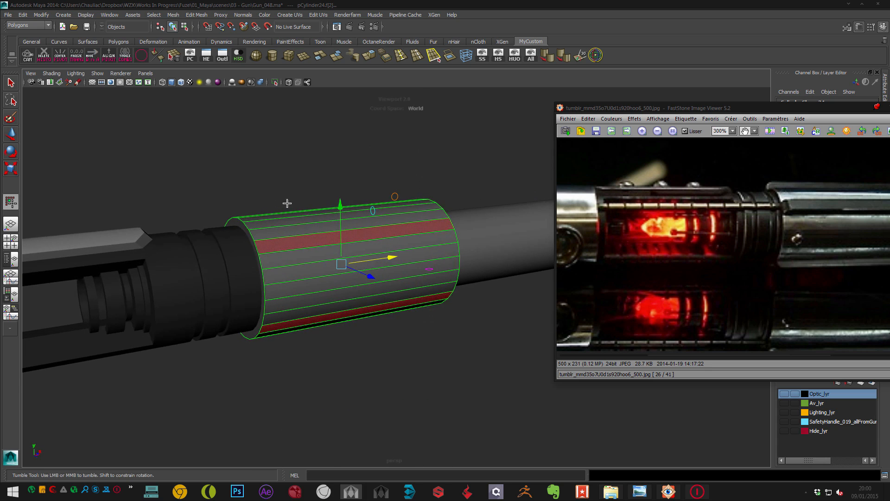
alt+right_drag(288, 201, 285, 195)
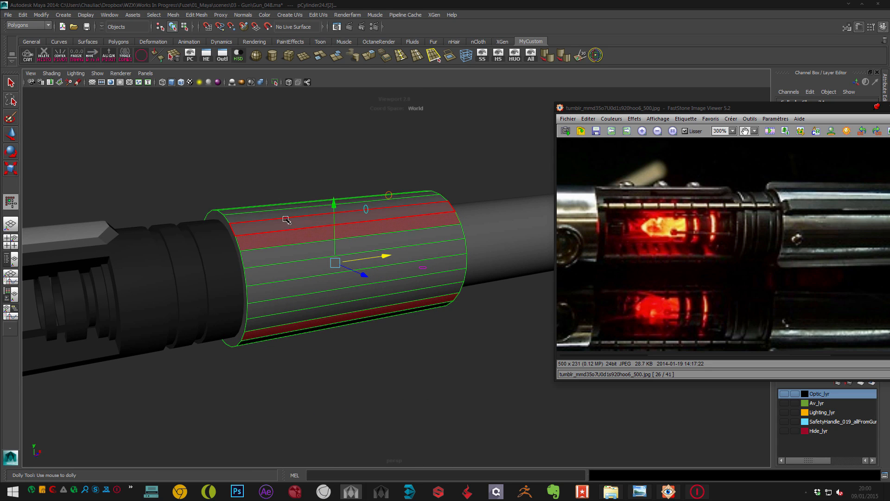
key(ctrl+e)
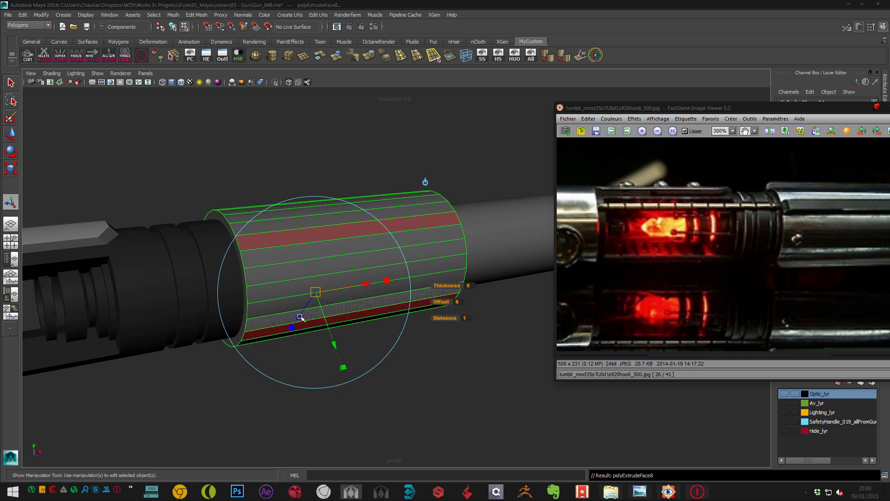
drag(301, 318, 300, 329)
mouse_move(383, 287)
mouse_down()
mouse_move(370, 288)
mouse_move(377, 289)
mouse_up()
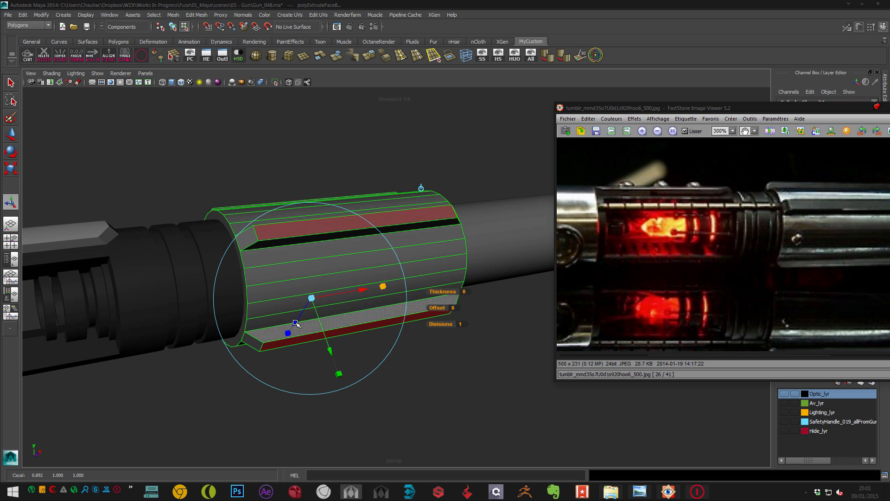
drag(313, 295, 299, 322)
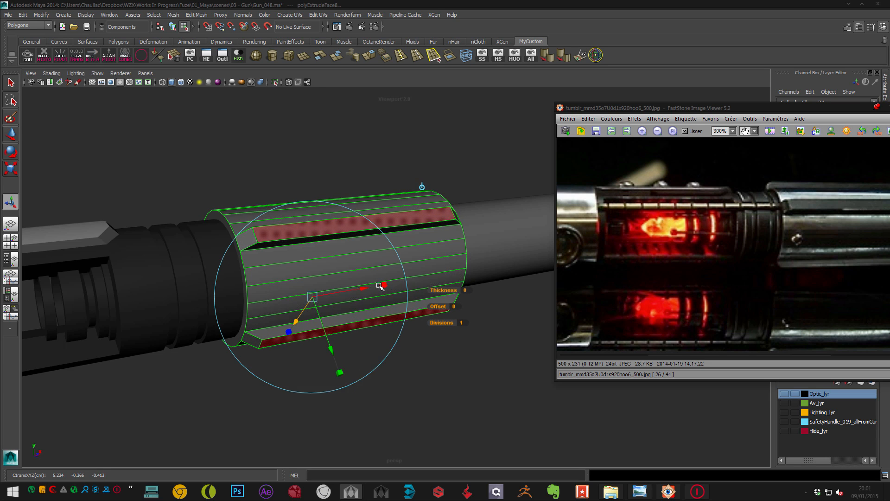
mouse_move(376, 290)
alt+mouse_down()
mouse_move(360, 274)
mouse_move(383, 284)
alt+mouse_up()
drag(424, 305, 427, 305)
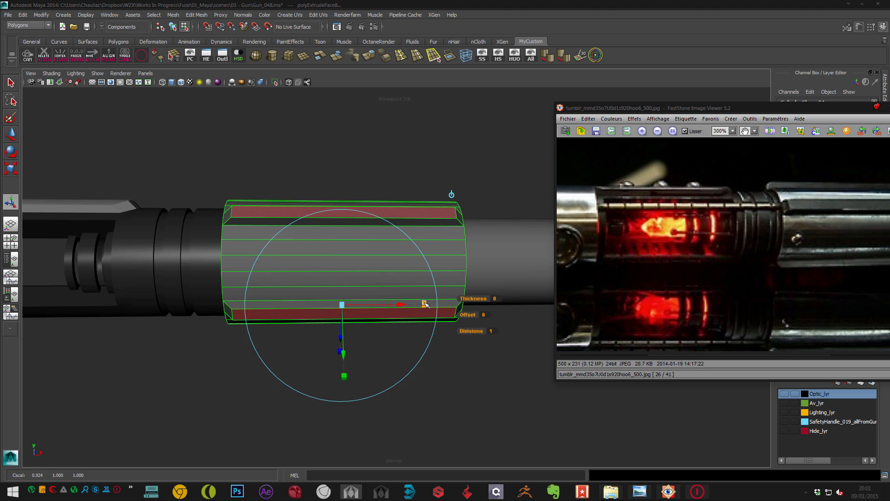
alt+drag(357, 306, 336, 344)
- Move the vertices at the ribbed sleeve's free end back along X to shorten the sleeve
key(w)
click(310, 189)
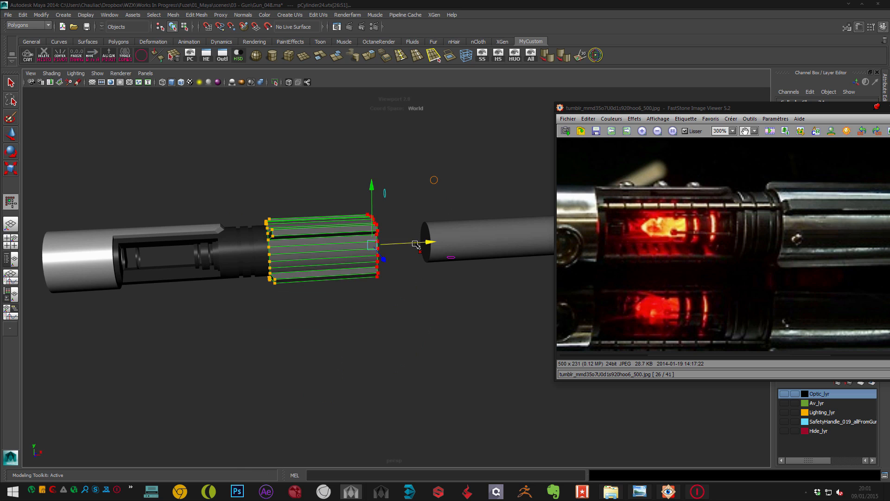
drag(416, 244, 364, 255)
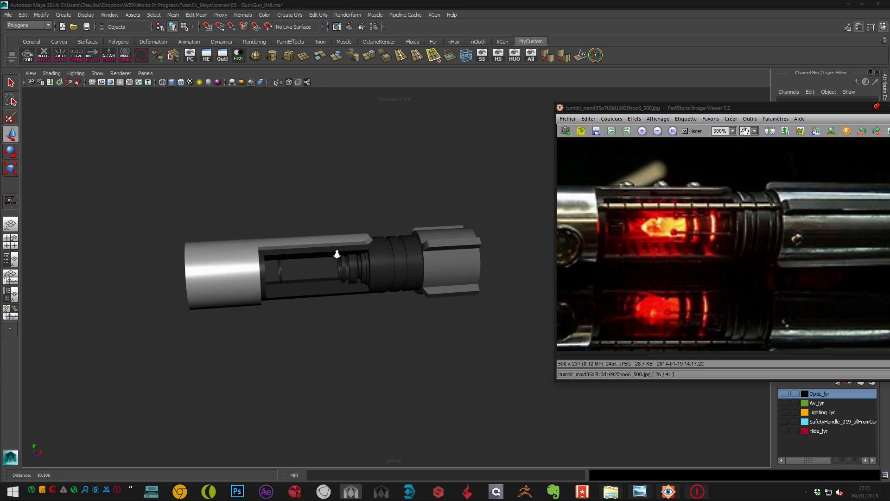
alt+right_drag(337, 255, 401, 237)
- Fine-tune the ribbed sleeve's scale around the grooved section and save the scene
alt+drag(305, 240, 432, 220)
click(441, 218)
key(r)
middle_drag(459, 235, 458, 233)
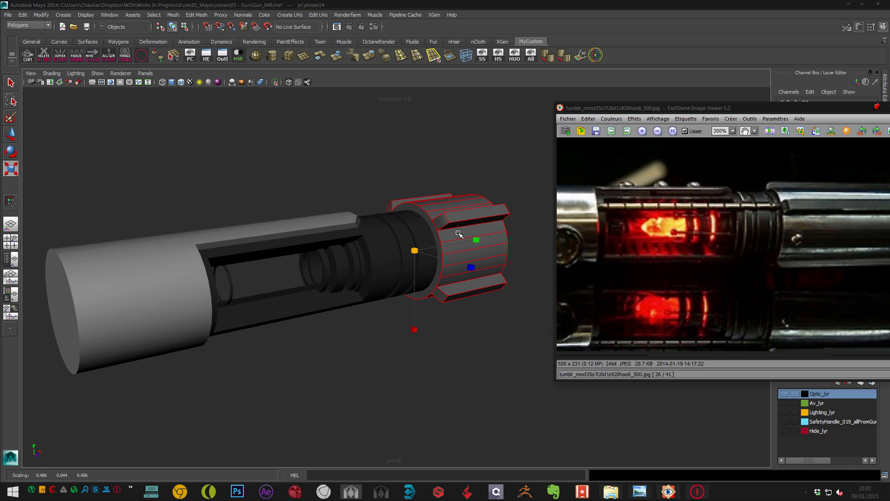
click(394, 179)
alt+drag(396, 199, 406, 201)
key(q)
key(ctrl+s)
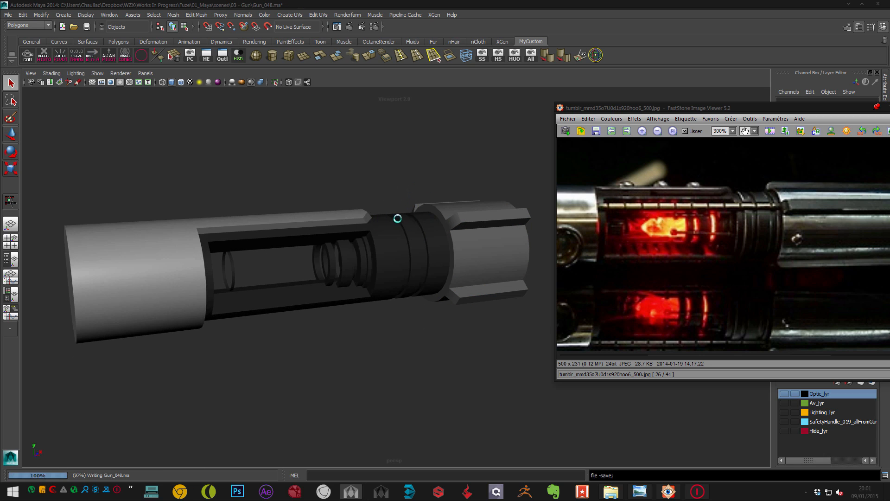
- Duplicate the spare cylinder and move the copy along X into the optic's window
alt+middle_drag(455, 231, 390, 221)
key(r)
alt+drag(389, 221, 378, 221)
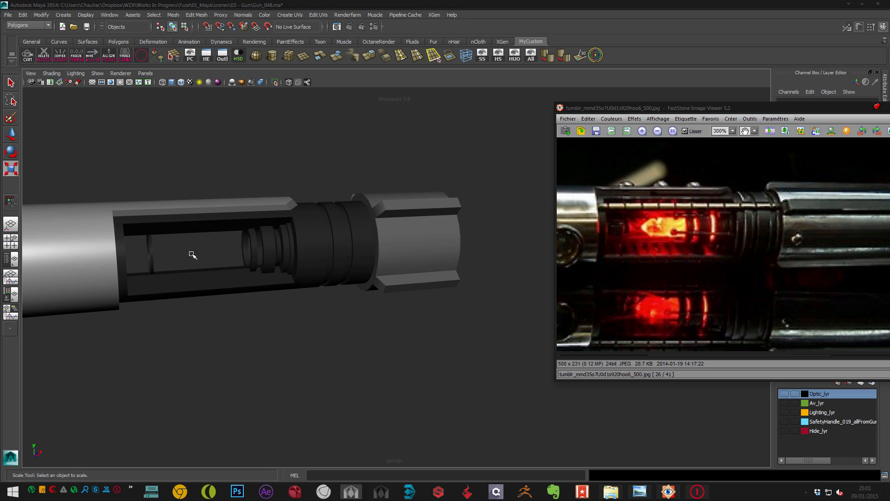
alt+drag(192, 255, 408, 118)
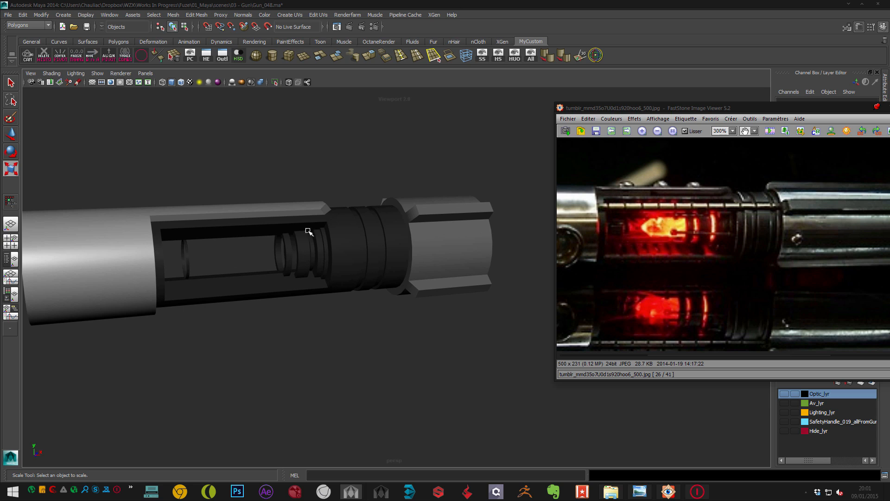
alt+middle_drag(288, 220, 143, 246)
scroll(278, 240, down, 3)
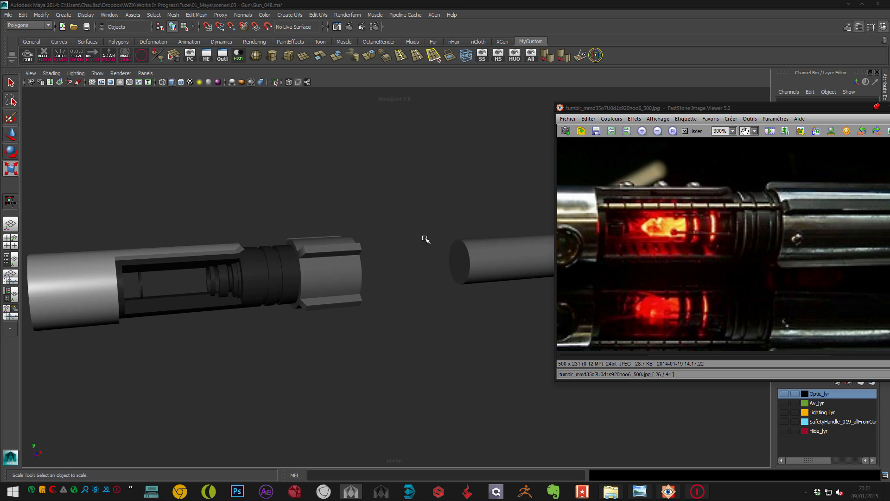
click(483, 275)
key(w)
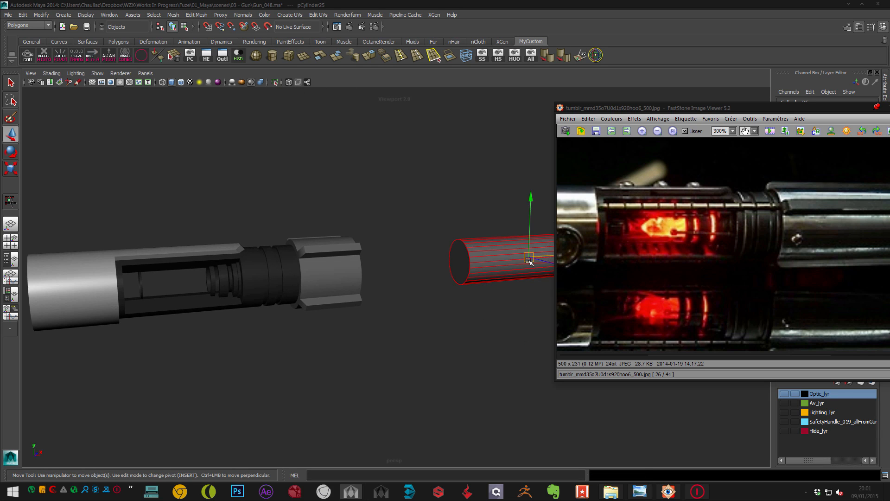
drag(528, 260, 320, 303)
scroll(239, 304, up, 3)
alt+middle_drag(250, 322, 258, 296)
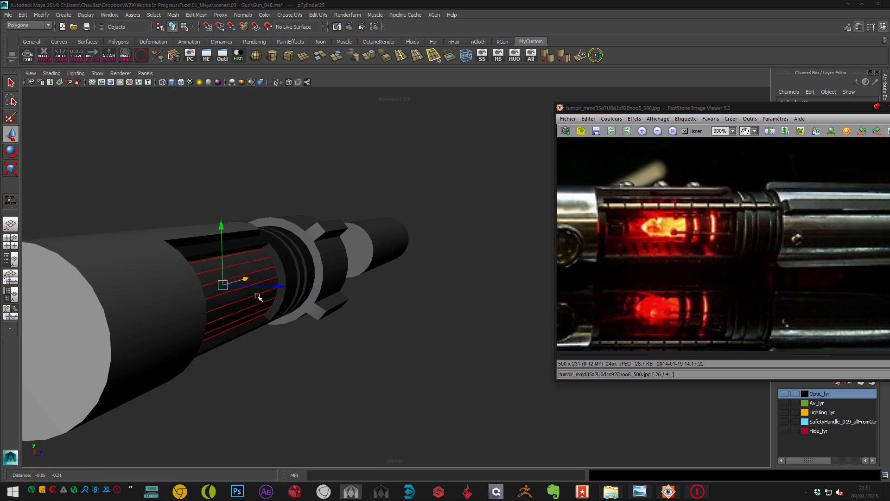
- Scale the copied cylinder's diameter down to turn it into a thin rod
key(r)
alt+drag(257, 296, 226, 283)
key(w)
key(r)
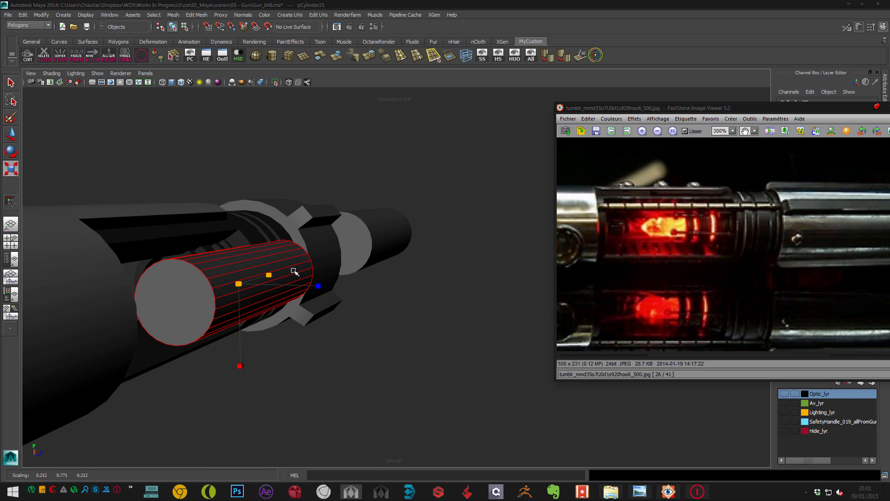
drag(294, 271, 315, 275)
drag(238, 283, 72, 360)
alt+drag(333, 305, 236, 308)
alt+drag(278, 279, 300, 256)
key(w)
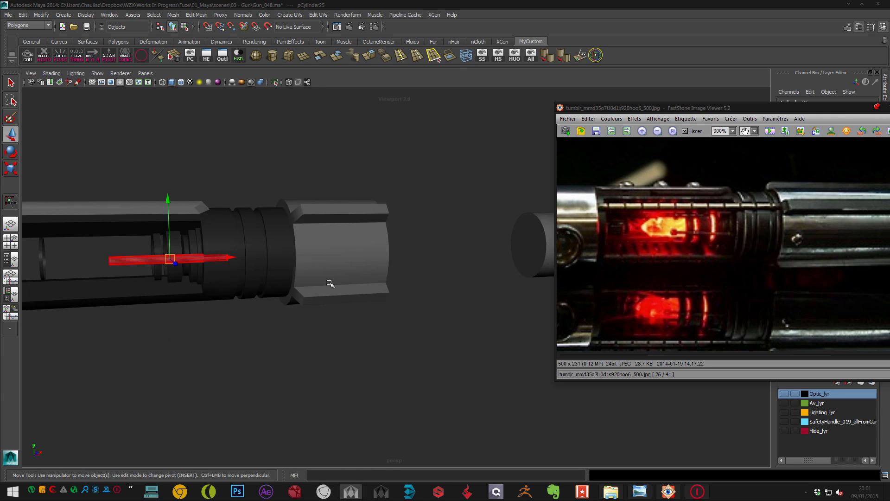
- Raise the rod to the window's upper edge and stretch it along X across the window and grooved section
key(space)
click(211, 368)
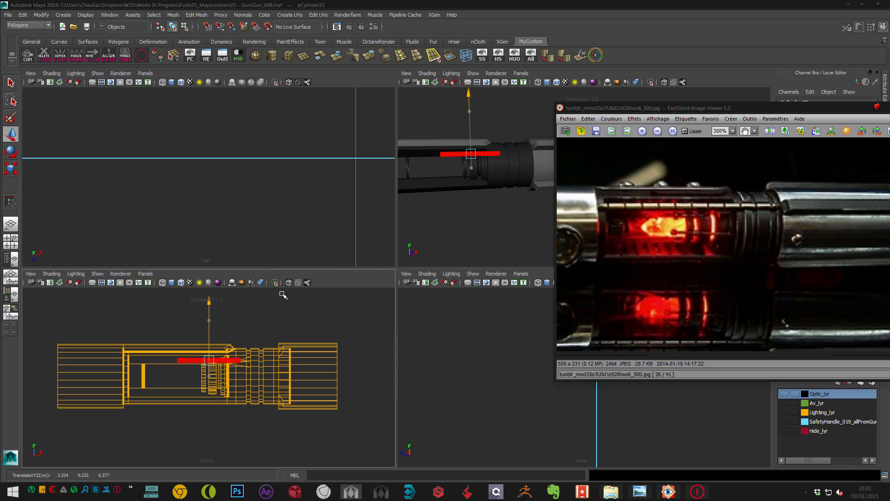
key(space)
alt+drag(330, 243, 328, 262)
key(r)
drag(387, 234, 494, 232)
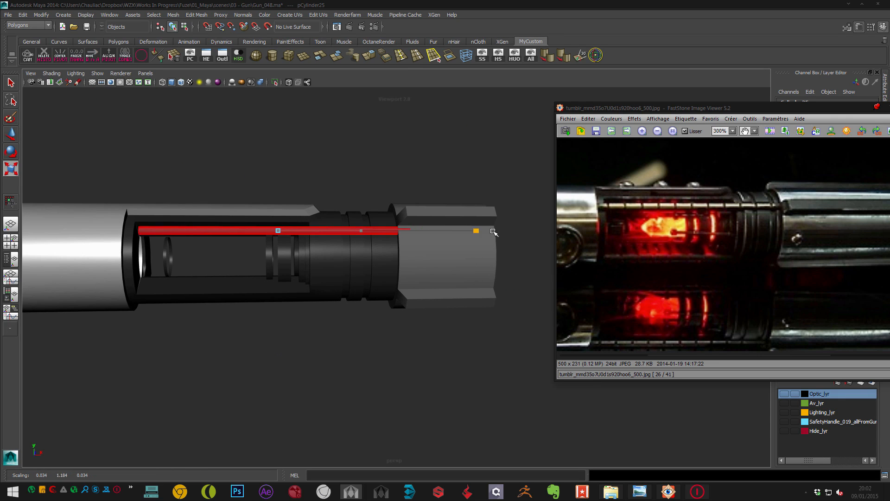
key(w)
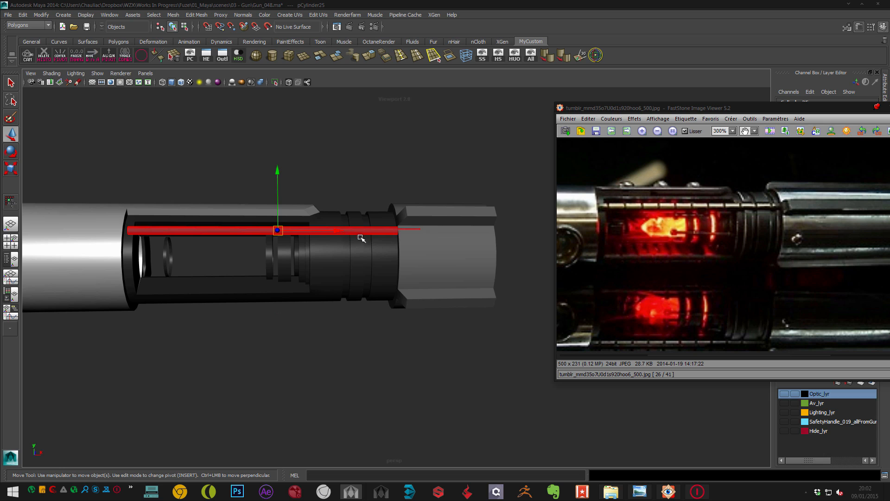
drag(360, 231, 420, 251)
- Fine-tune the rod's lengthwise scale so it fits between the light-grey body and the ribbed sleeve
key(r)
alt+right_drag(316, 267, 394, 286)
alt+drag(394, 286, 377, 243)
key(w)
mouse_move(379, 243)
alt+mouse_down()
mouse_move(391, 258)
mouse_move(386, 240)
alt+mouse_up()
key(r)
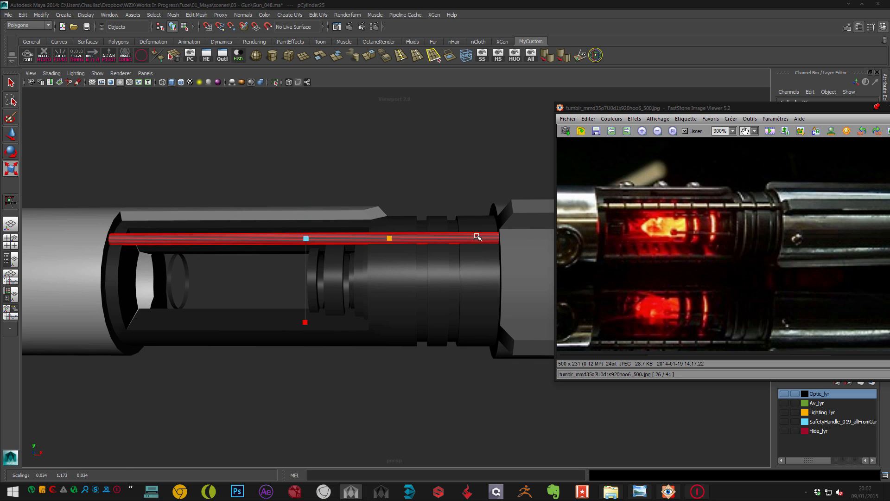
- Adjust the vertices at the rod's sleeve end along X and return to object selection
key(w)
right_drag(478, 237, 438, 235)
drag(455, 207, 563, 295)
drag(525, 237, 516, 236)
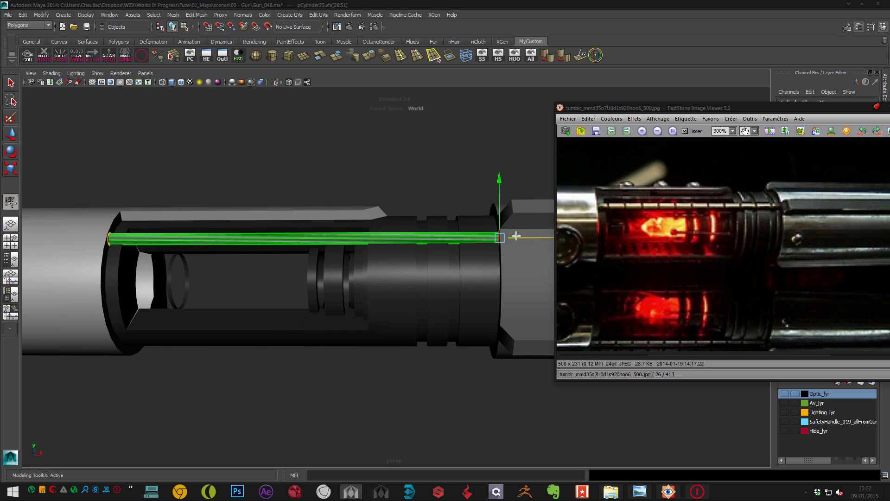
right_drag(519, 237, 455, 171)
alt+middle_drag(309, 251, 337, 259)
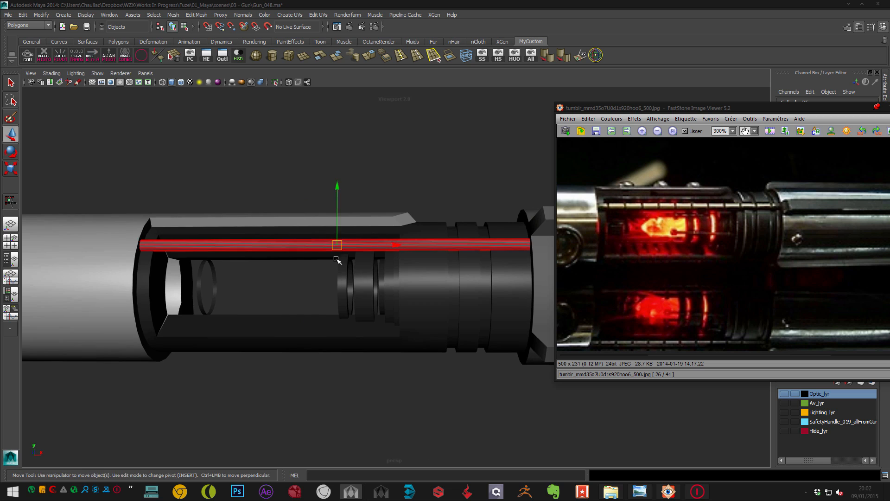
- Isolate the thin rod in the view and select it for component editing
scroll(334, 255, down, 3)
click(274, 83)
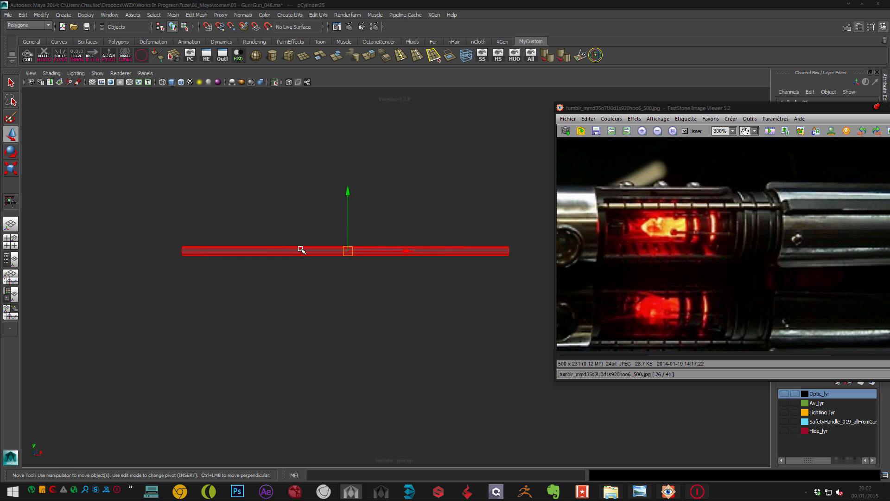
click(308, 324)
click(253, 251)
click(281, 279)
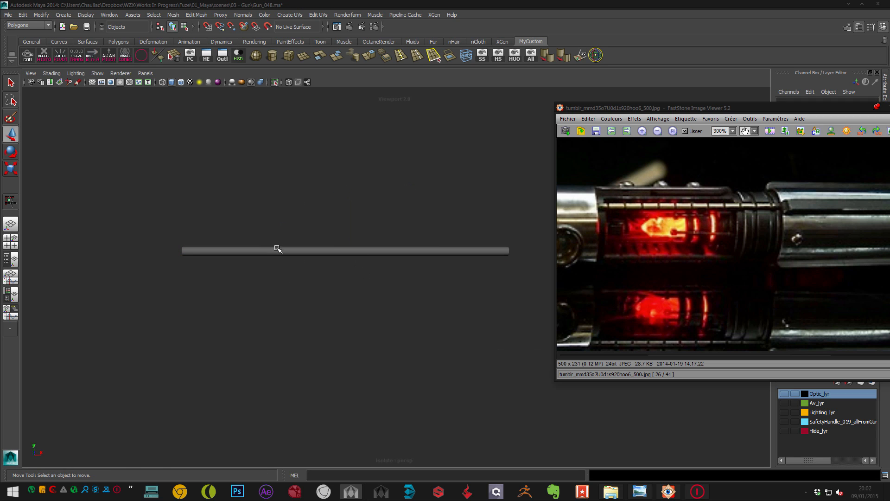
click(276, 249)
right_drag(276, 250, 345, 446)
drag(351, 194, 328, 294)
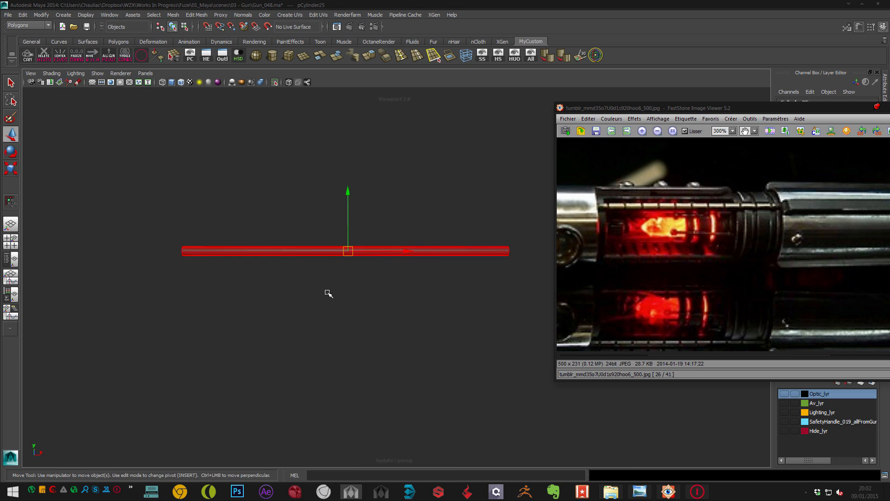
- Insert eleven evenly spaced edge loops along the rod's full length
scroll(255, 260, up, 3)
key(y)
drag(276, 175, 310, 364)
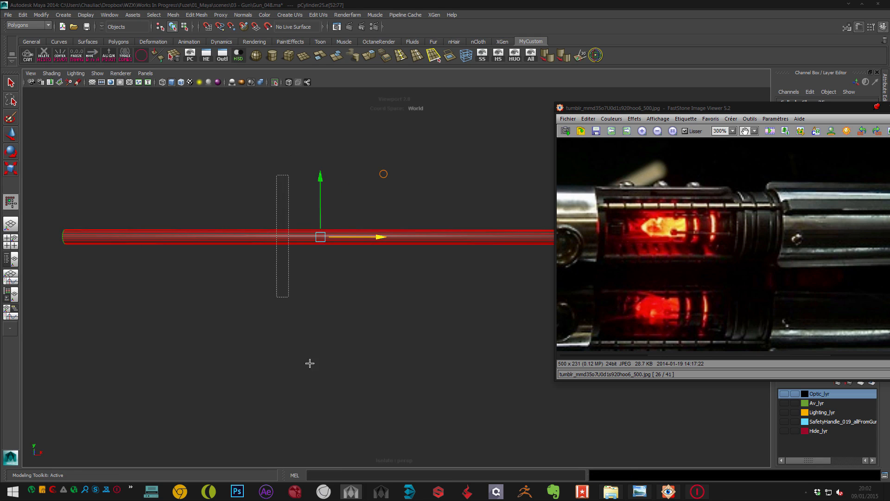
scroll(290, 302, down, 3)
alt+drag(290, 302, 279, 300)
key(g)
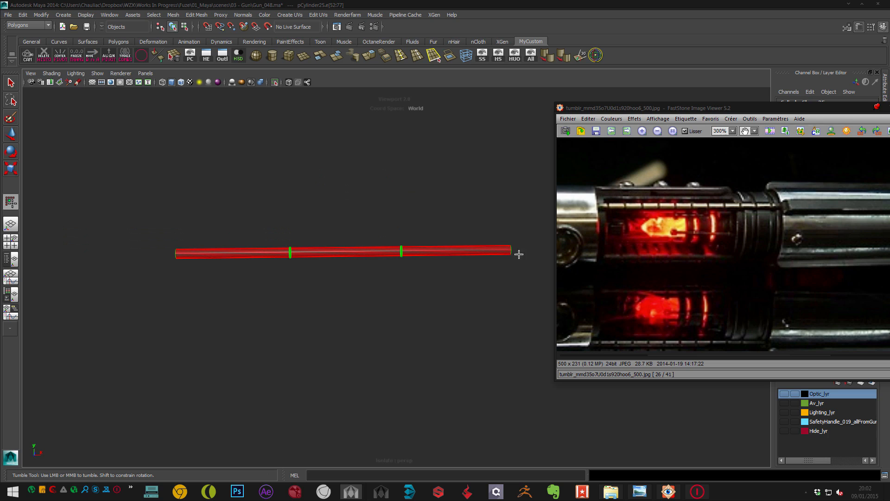
ctrl+middle_drag(362, 324, 435, 323)
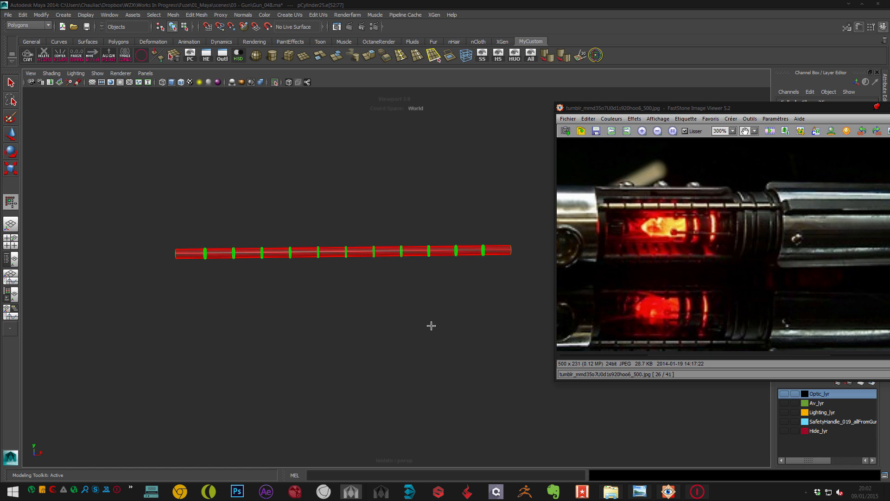
- Bevel the new edge loops so each becomes a narrow band around the rod
key(w)
alt+drag(306, 327, 369, 385)
alt+right_drag(370, 386, 347, 336)
alt+middle_drag(347, 335, 334, 346)
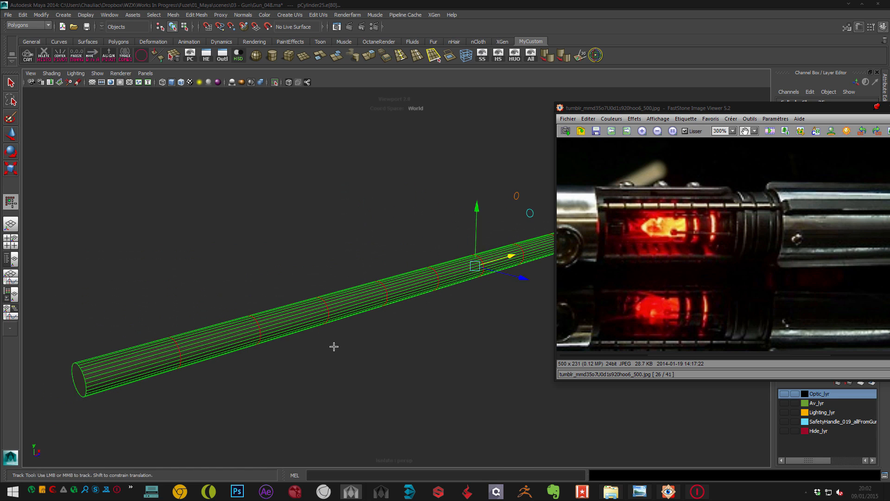
alt+right_drag(334, 346, 345, 386)
alt+middle_drag(346, 386, 344, 354)
click(327, 347)
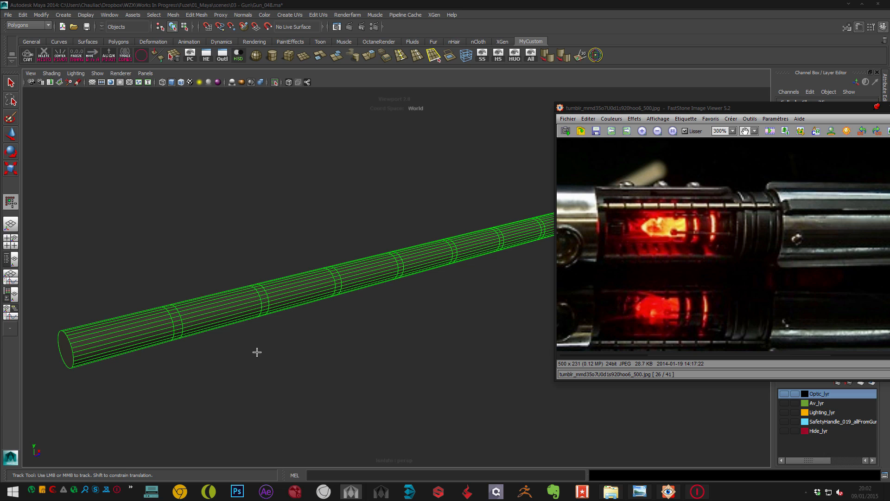
- Select the rod's lengthwise edges between the narrow bands, segment by segment from one end to the other
alt+drag(261, 351, 205, 274)
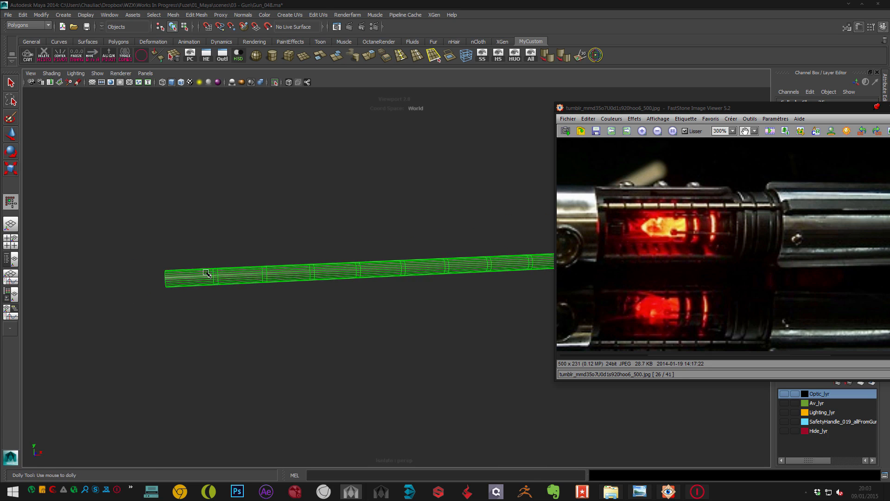
click(194, 251)
alt+right_drag(272, 315, 198, 300)
alt+middle_drag(199, 301, 116, 309)
shift+drag(199, 256, 211, 308)
shift+drag(239, 249, 253, 311)
shift+drag(271, 259, 297, 300)
shift+drag(310, 258, 332, 294)
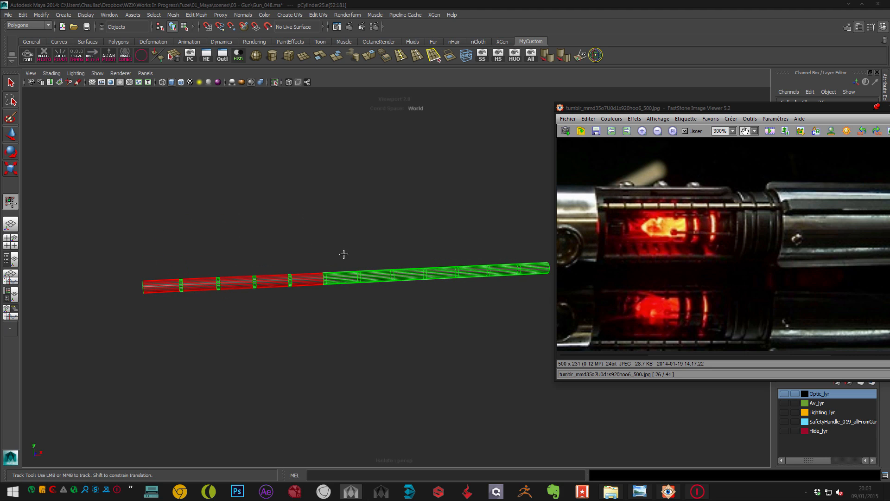
shift+drag(344, 255, 393, 265)
key(w)
alt+middle_drag(375, 307, 330, 308)
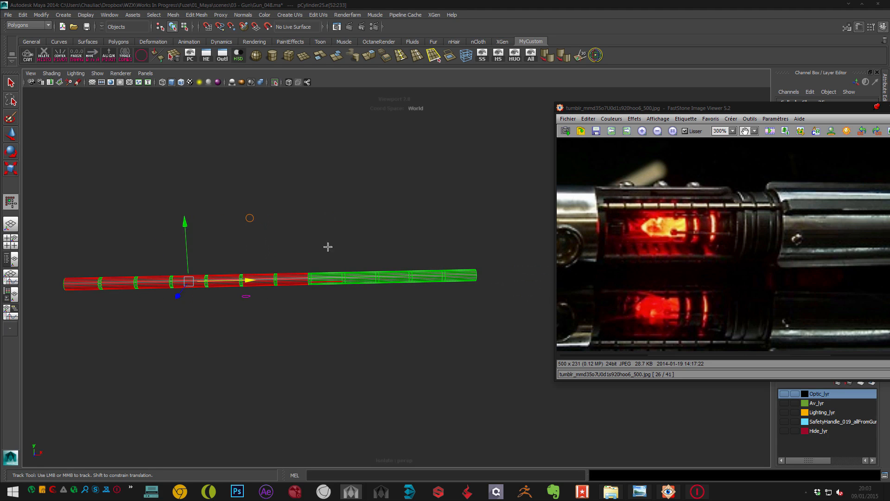
shift+drag(328, 248, 347, 303)
shift+drag(364, 252, 378, 310)
shift+drag(393, 249, 407, 296)
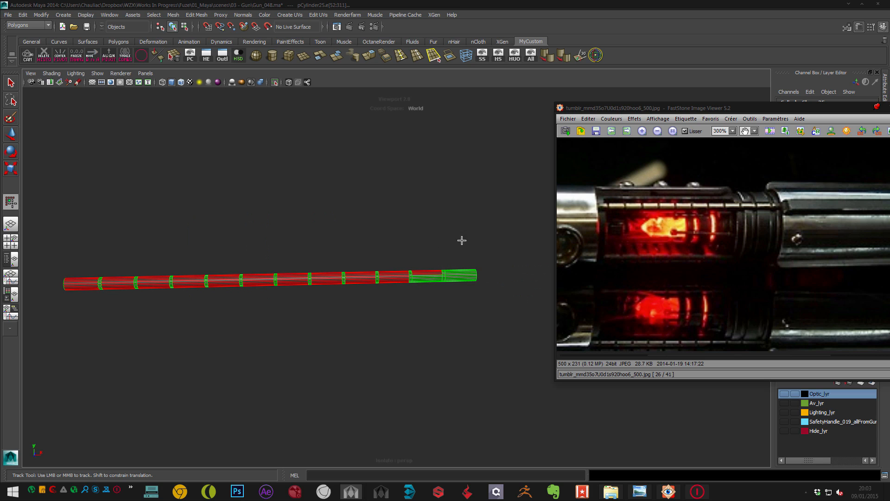
shift+drag(428, 246, 426, 324)
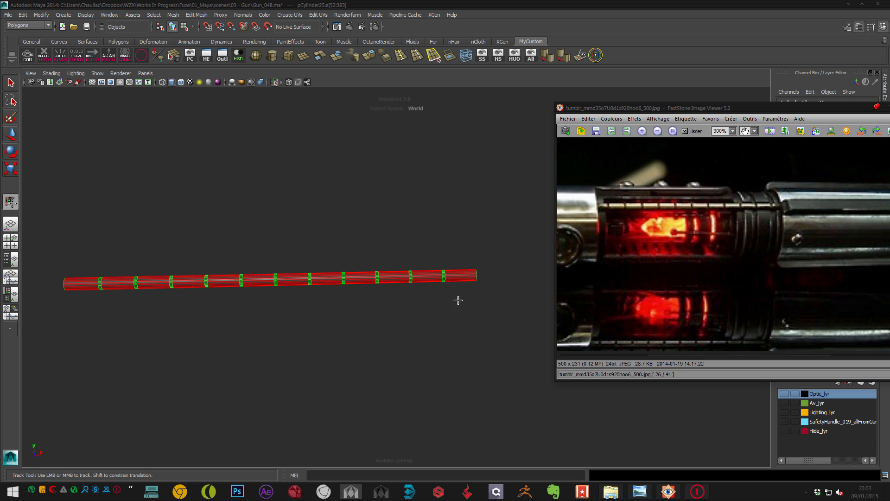
key(w)
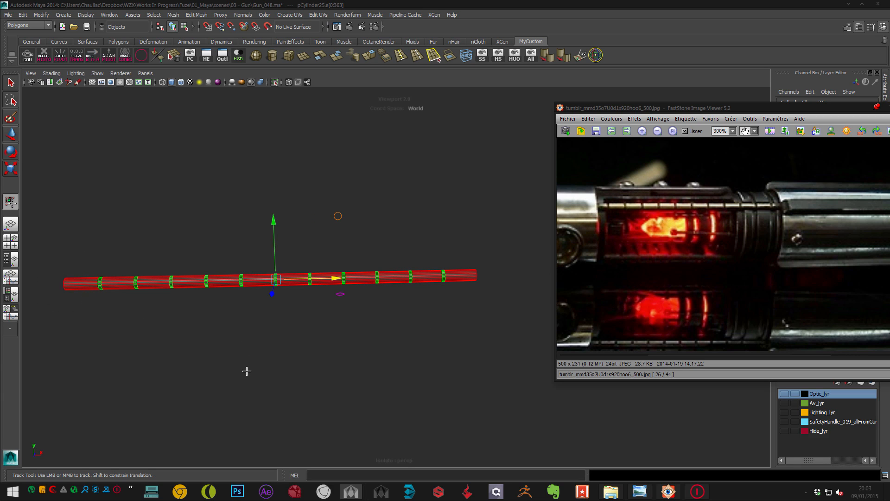
- Switch the selection to the narrow bands and extrude their faces inward, narrowed along the rod, to form ring grooves
alt+drag(246, 370, 209, 287)
drag(69, 215, 528, 373)
alt+right_drag(322, 355, 375, 346)
key(ctrl+e)
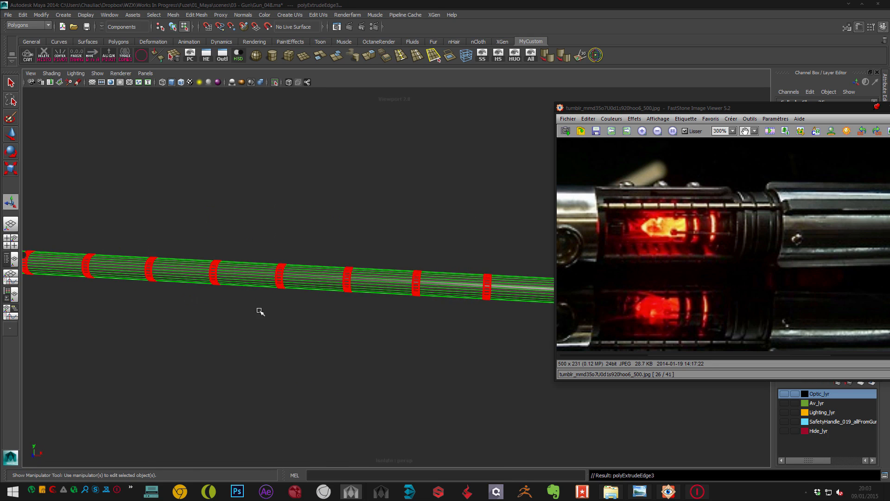
alt+drag(258, 308, 305, 268)
alt+right_drag(304, 269, 320, 320)
key(ctrl+e)
drag(171, 388, 179, 370)
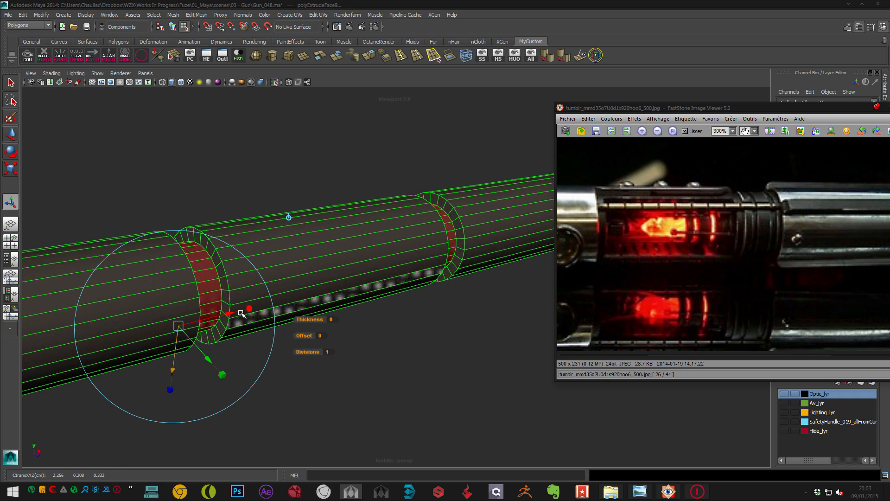
drag(245, 309, 228, 314)
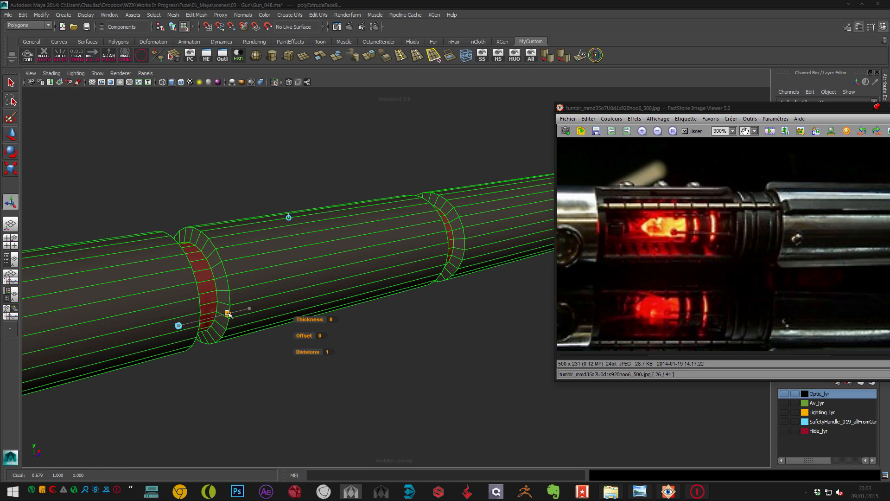
drag(174, 371, 175, 368)
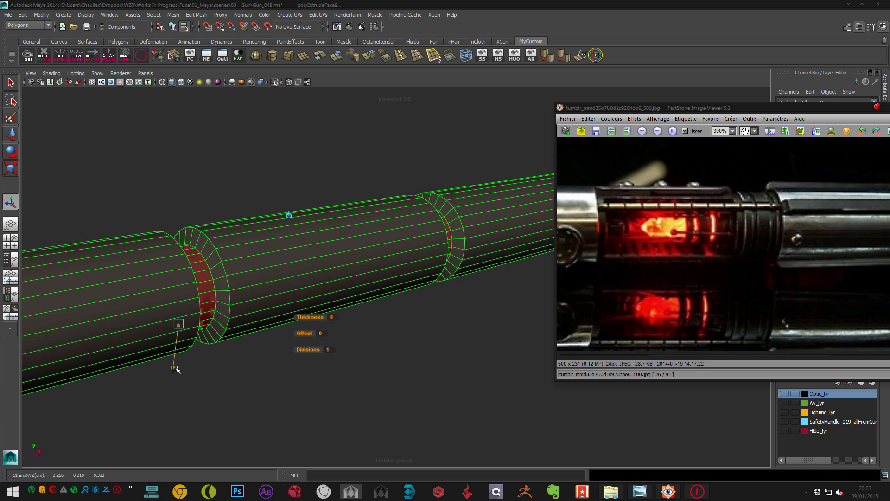
- Return to object selection and end the rod's isolation to show the whole optic assembly
key(w)
key(F8)
click(267, 413)
alt+right_drag(342, 255, 220, 193)
alt+drag(221, 193, 306, 243)
alt+middle_drag(306, 243, 112, 273)
click(274, 82)
alt+right_drag(248, 171, 207, 149)
alt+drag(271, 169, 252, 173)
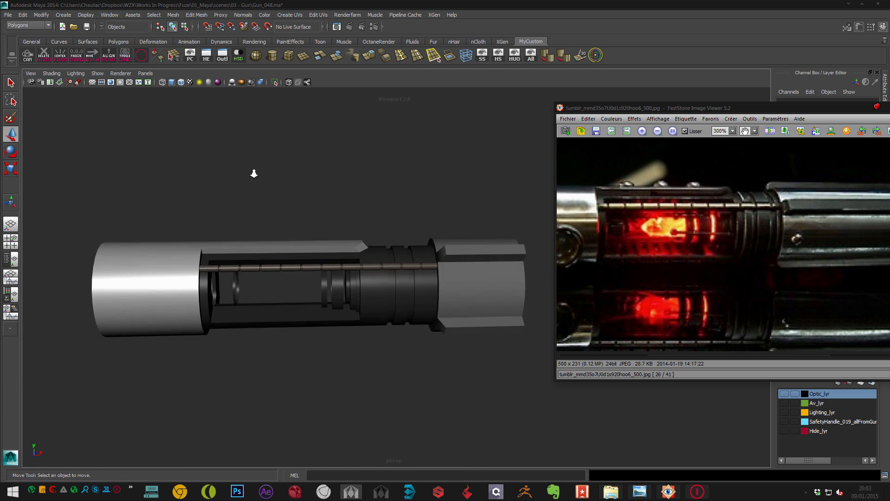
- Try to adjust the grooved rod's height along Y at the window's upper edge
alt+right_drag(253, 173, 279, 204)
click(266, 266)
key(r)
alt+drag(335, 274, 357, 264)
alt+drag(381, 198, 303, 246)
key(w)
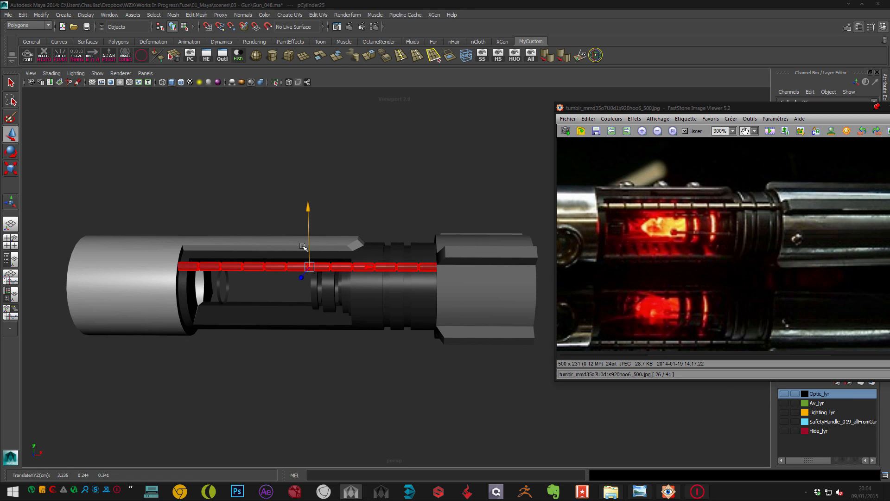
key(ctrl+z)
alt+drag(269, 217, 342, 220)
key(ctrl+z)
click(261, 193)
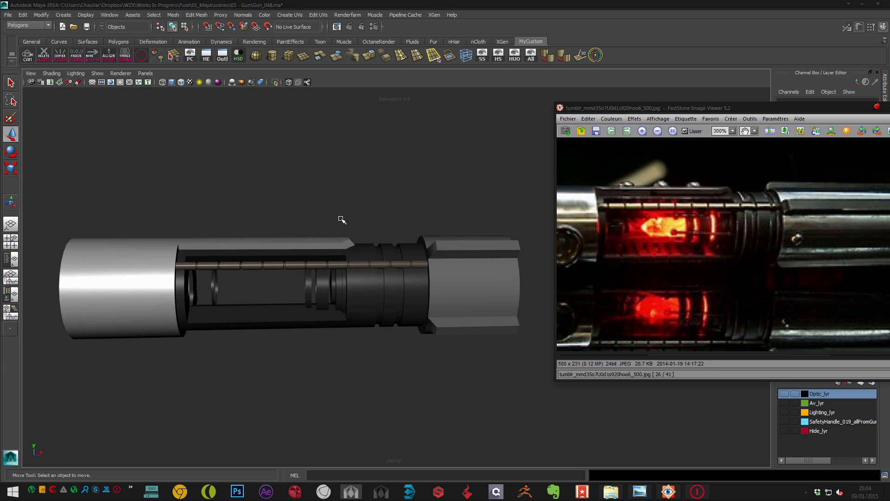
- Select the light-grey body near the window corner and activate the Modeling Toolkit for it
alt+drag(223, 237, 221, 272)
scroll(155, 257, up, 3)
alt+middle_drag(221, 272, 358, 271)
scroll(222, 265, up, 3)
click(232, 262)
alt+drag(232, 262, 208, 269)
key(ctrl+shift+x)
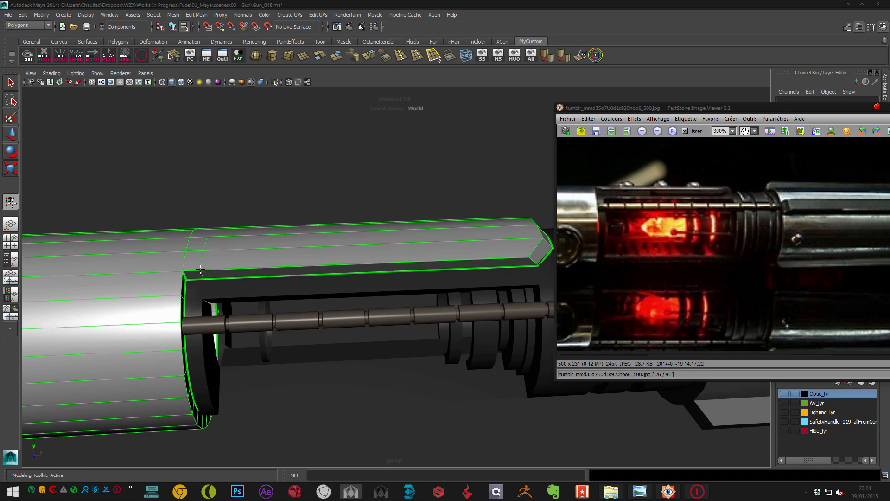
ctrl+click(200, 269)
- Preview the light-grey body smoothed with its vertices shown, and return to the unsmoothed display
alt+drag(257, 266, 249, 259)
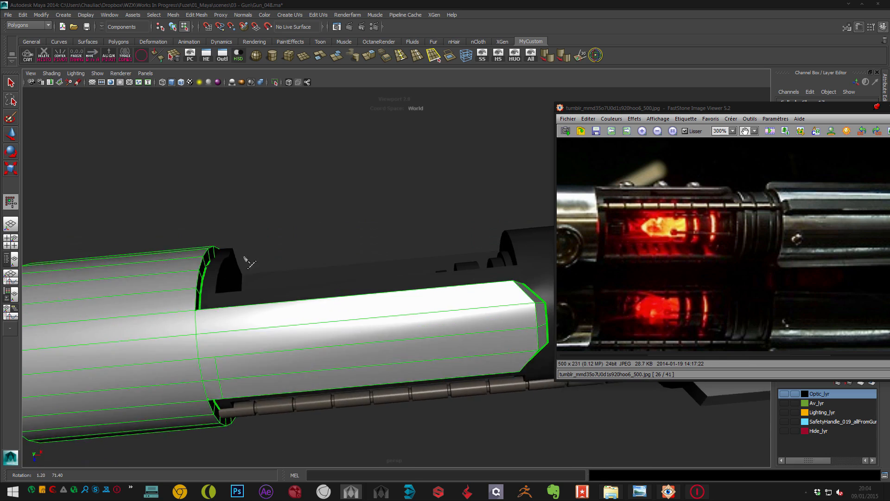
alt+middle_drag(249, 258, 294, 243)
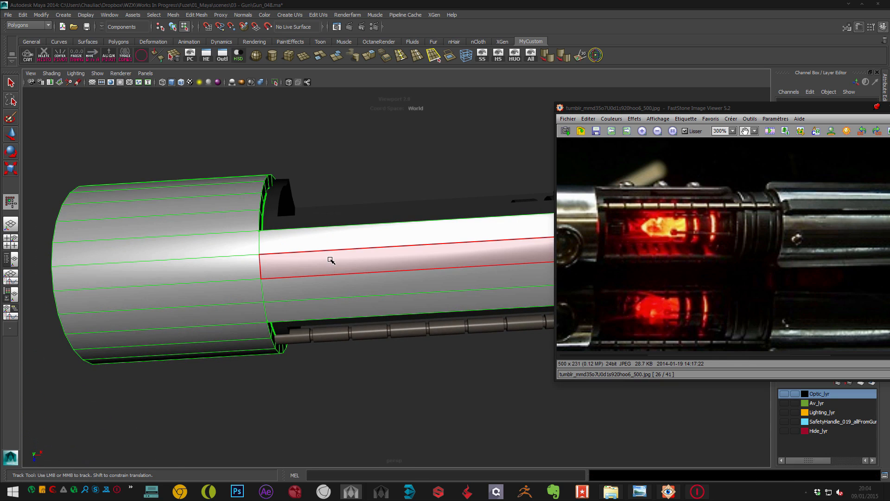
key(3)
key(F9)
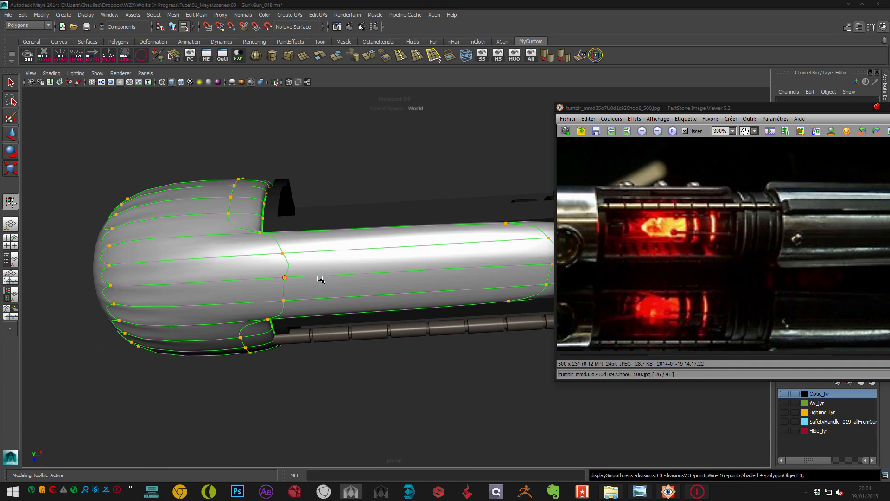
key(1)
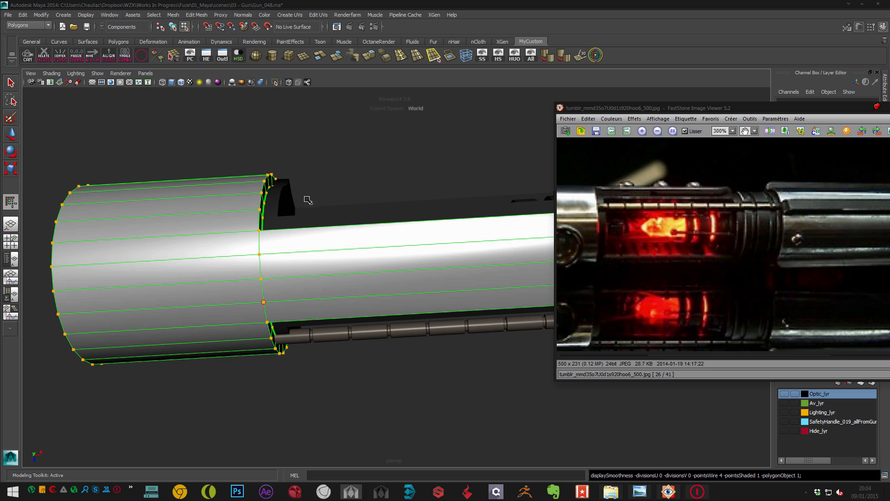
- Add edge loops across the body's upper strip, placing two close to the window corner
key(F10)
drag(342, 184, 362, 358)
middle_drag(364, 345, 24, 338)
key(q)
drag(286, 250, 249, 234)
alt+right_drag(228, 239, 248, 246)
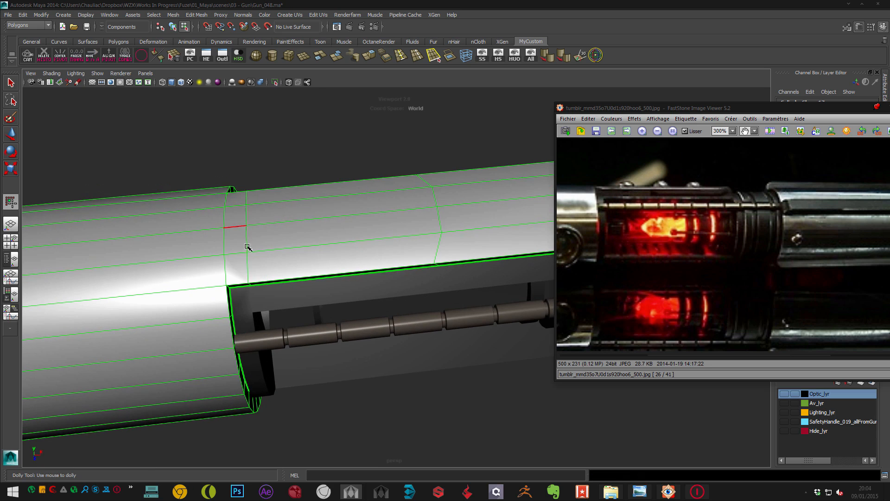
click(240, 288)
alt+drag(269, 228, 224, 277)
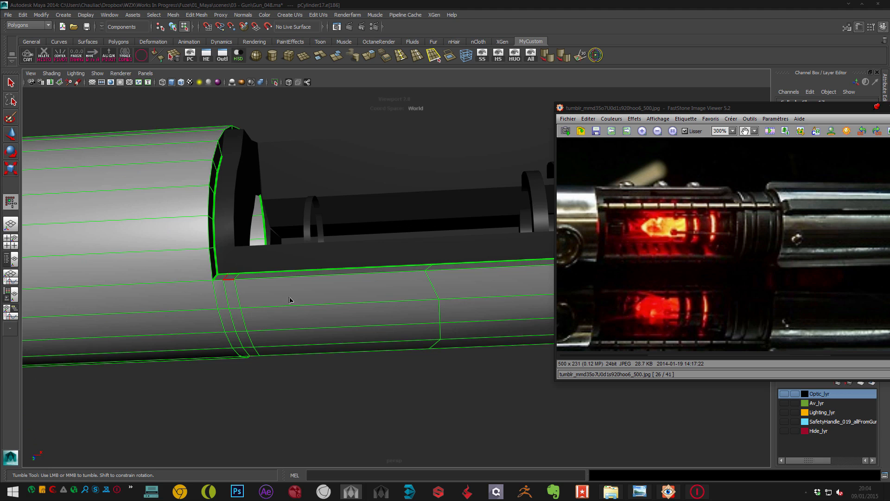
- Use Move Edge on the strip's border edges beside the window corner to form small notches
alt+middle_drag(210, 323, 289, 300)
shift+right_drag(295, 299, 325, 302)
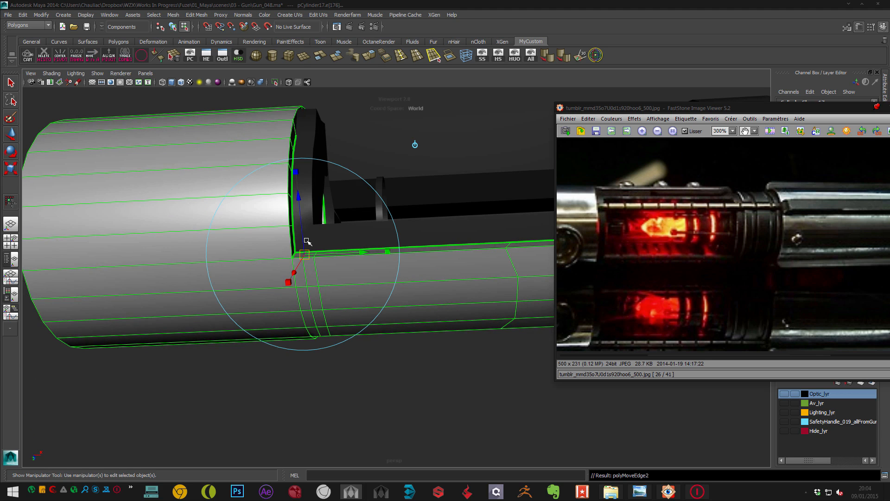
alt+drag(304, 257, 318, 174)
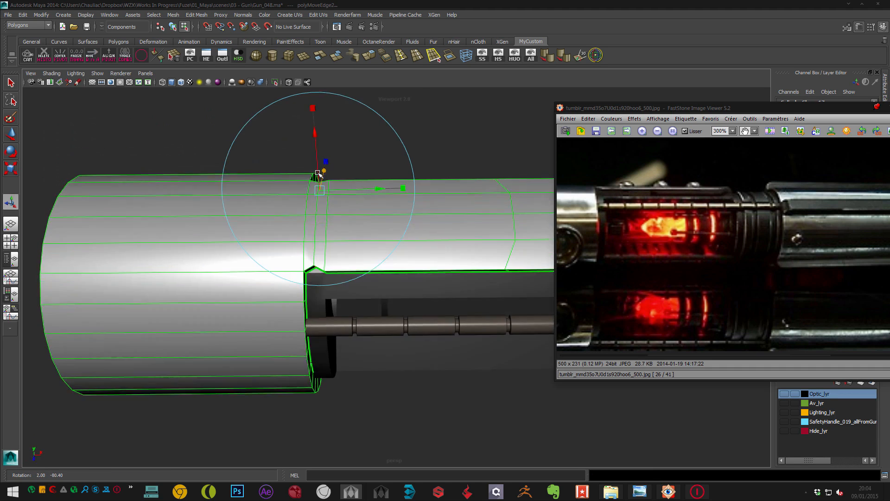
alt+right_drag(318, 173, 314, 250)
alt+drag(314, 251, 295, 215)
- Shift the notch edges along the cylinder's length toward the light-grey body and return to object selection
drag(348, 224, 342, 225)
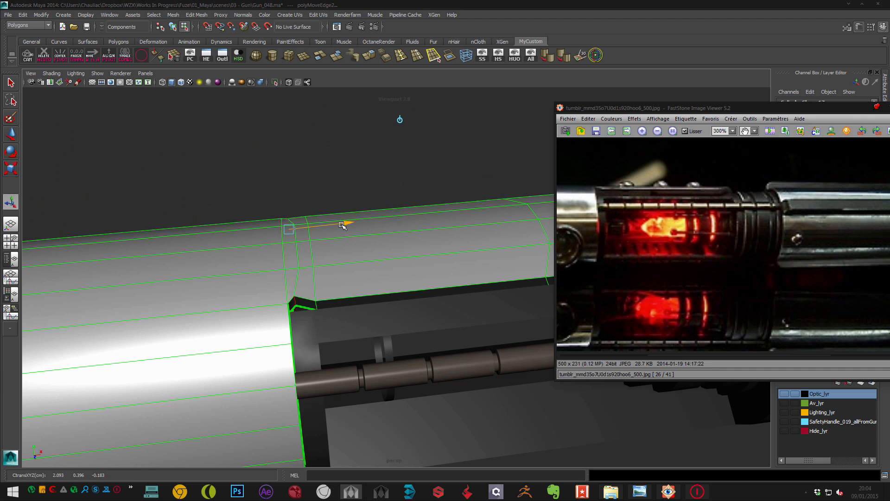
key(w)
right_drag(344, 225, 405, 163)
click(405, 163)
alt+drag(349, 214, 325, 260)
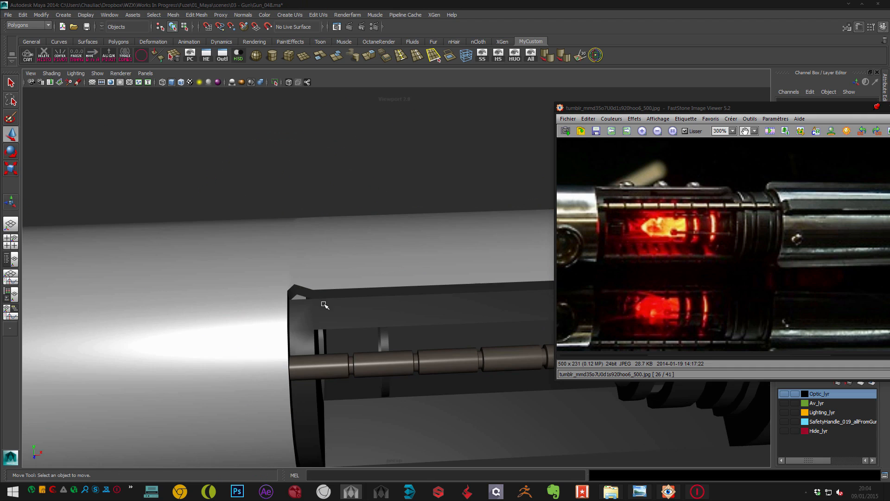
- Extrude the dark inner cylinder's edges at both corner notches and return to object selection
click(322, 302)
mouse_move(323, 302)
alt+right_down()
mouse_move(312, 303)
mouse_move(316, 287)
alt+right_up()
click(318, 294)
alt+drag(356, 246, 345, 288)
shift+click(320, 232)
key(ctrl+e)
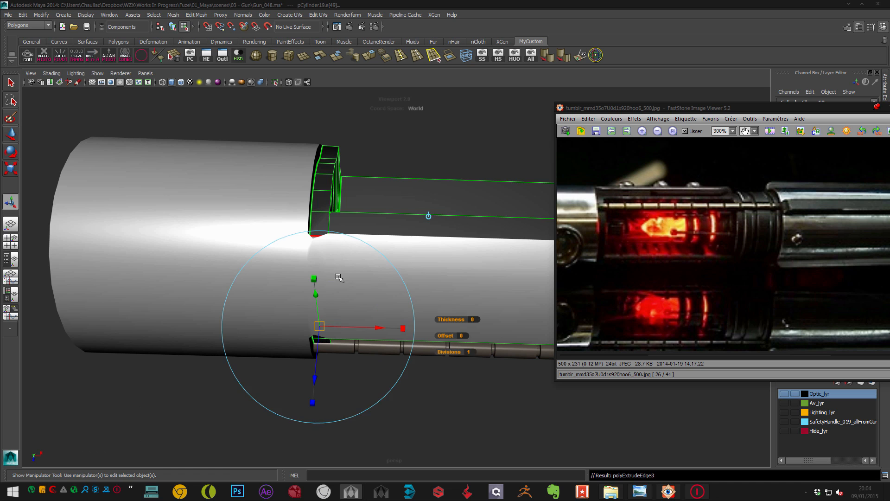
alt+drag(332, 347, 324, 238)
key(F8)
alt+drag(377, 269, 348, 226)
alt+middle_drag(361, 230, 283, 227)
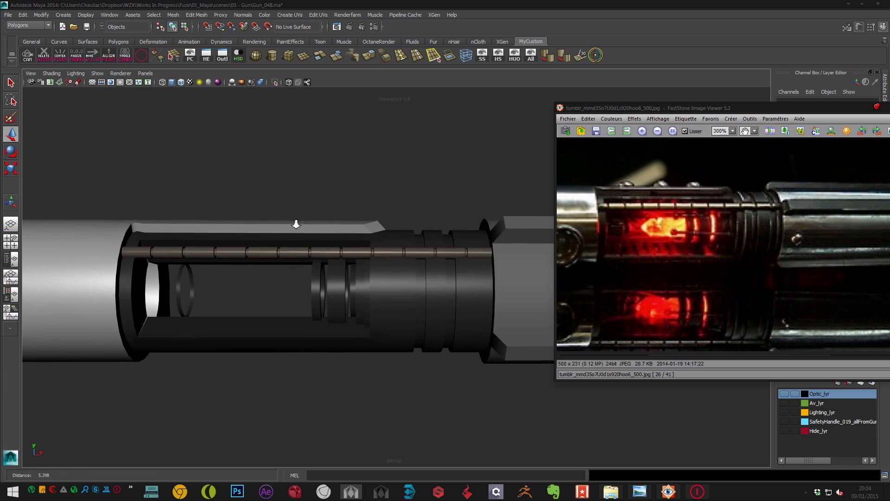
alt+right_drag(296, 222, 139, 231)
alt+middle_drag(297, 213, 324, 211)
alt+drag(328, 210, 366, 214)
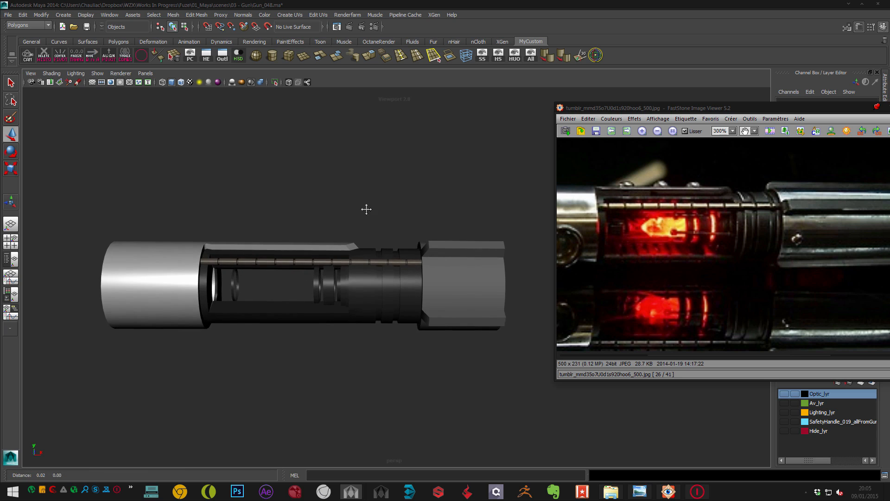
- Move the spare cylinder lying beyond the sleeve along the optic's axis so it sits inside the cut-out window
alt+middle_drag(366, 209, 431, 202)
alt+right_drag(369, 218, 380, 218)
alt+middle_drag(381, 207, 351, 208)
alt+right_drag(382, 224, 354, 178)
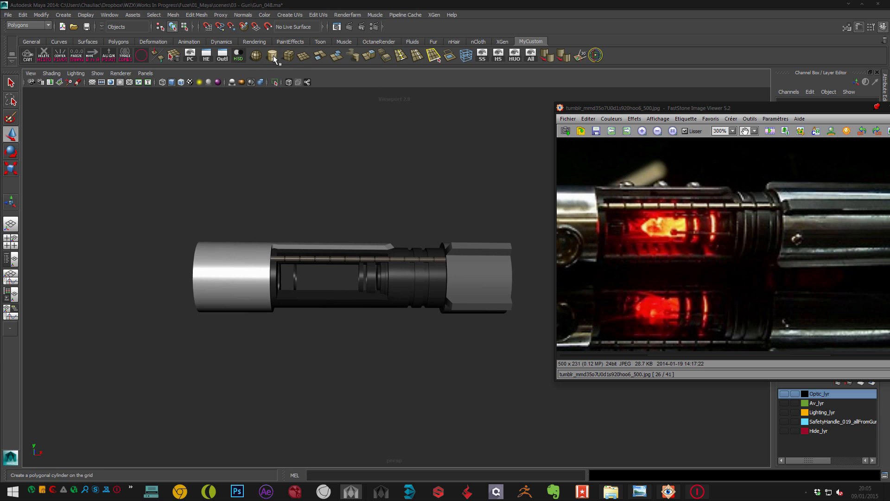
alt+middle_drag(528, 224, 412, 225)
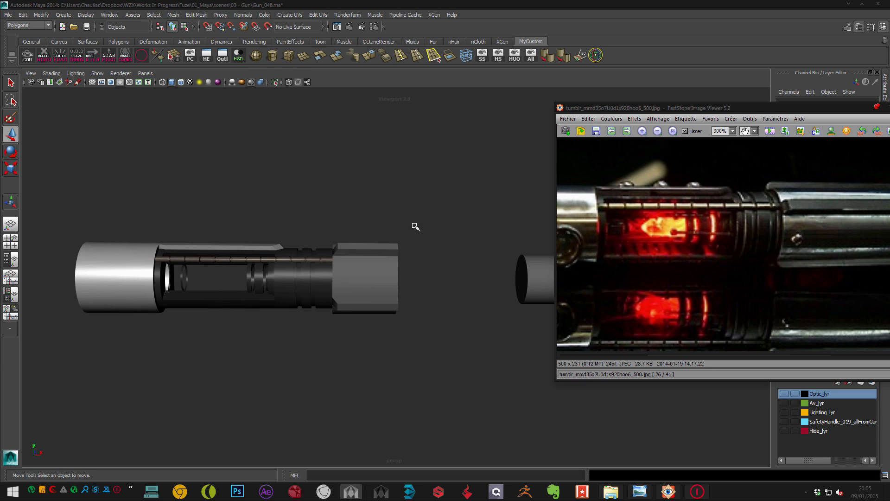
alt+middle_drag(476, 298, 332, 283)
click(459, 286)
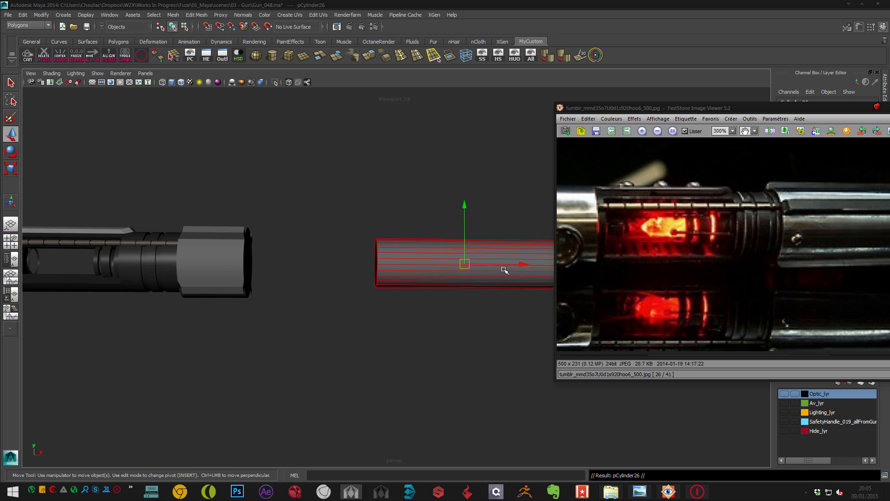
drag(503, 265, 228, 262)
alt+middle_drag(242, 218, 336, 235)
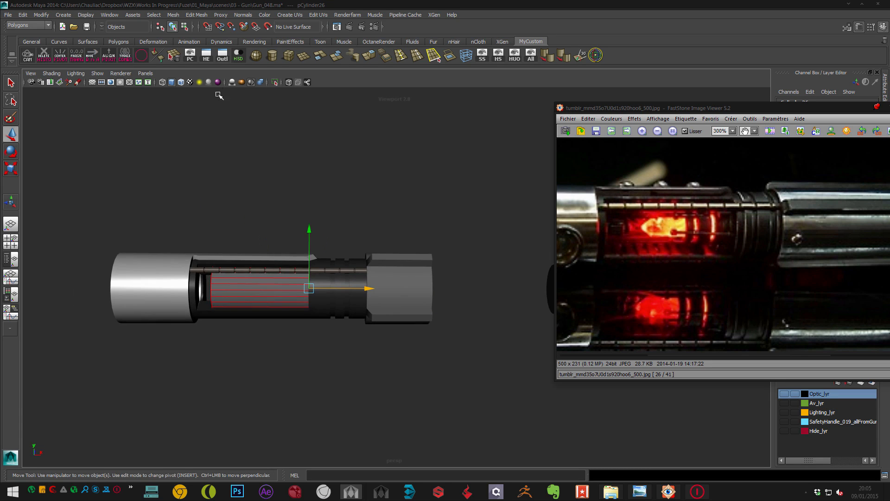
- Isolate the inner cylinder and assign it a new Maya Surface Shader material
click(275, 82)
alt+middle_drag(302, 288, 330, 226)
scroll(304, 214, up, 4)
right_drag(297, 202, 297, 382)
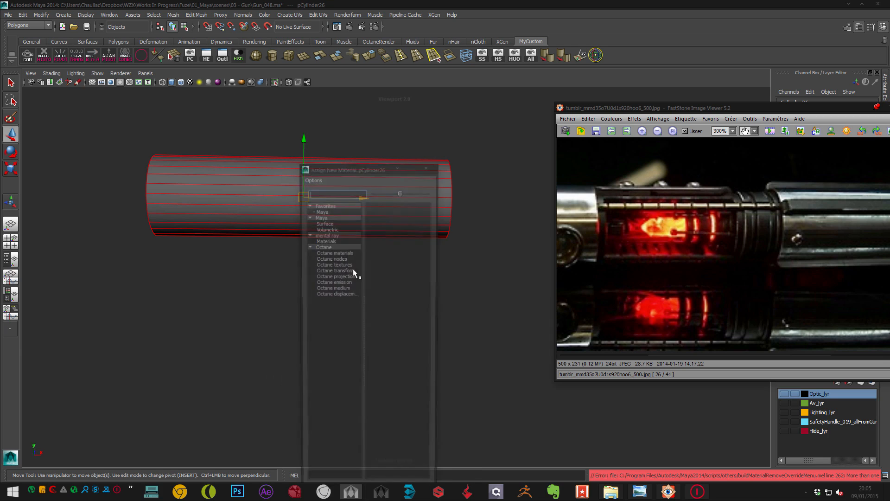
click(333, 211)
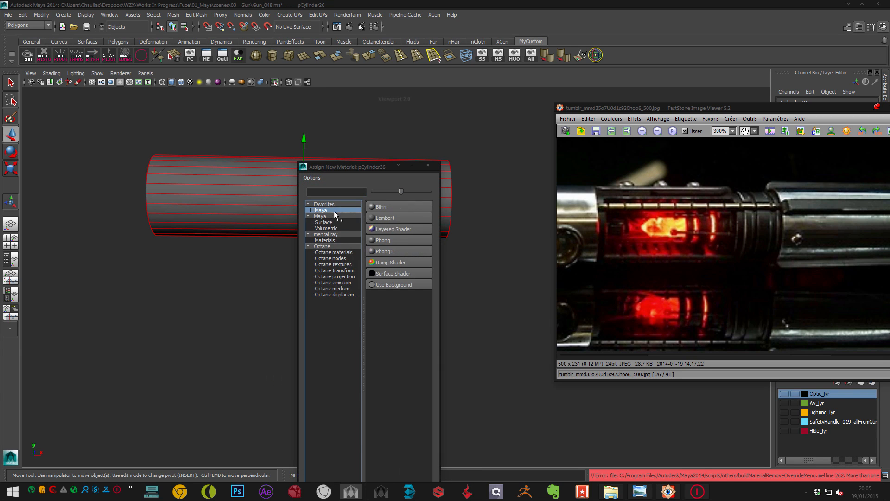
click(386, 274)
- Move the reference photo beneath the cylinder and set the surface shader's Out Color to pure red
drag(805, 111, 436, 250)
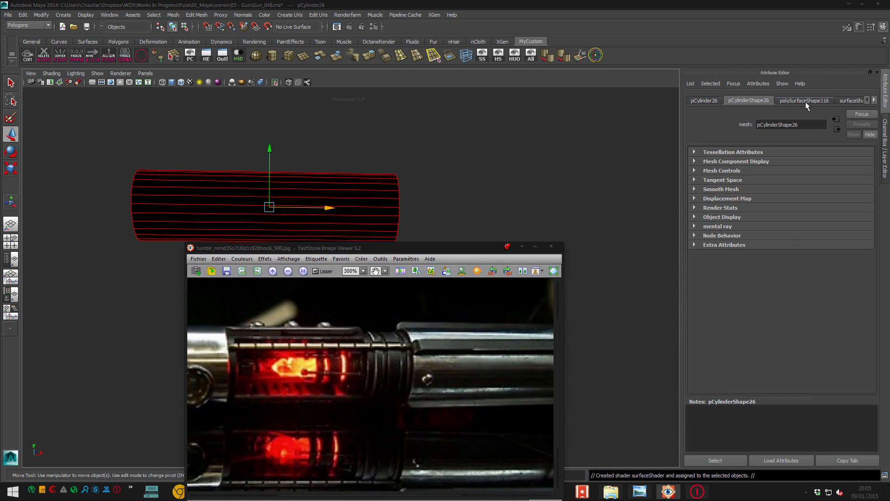
click(45, 58)
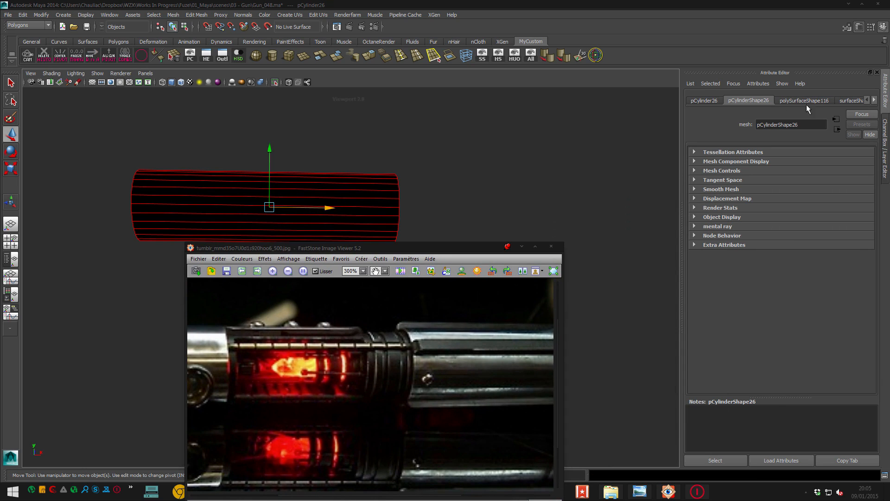
click(216, 99)
click(238, 186)
click(47, 60)
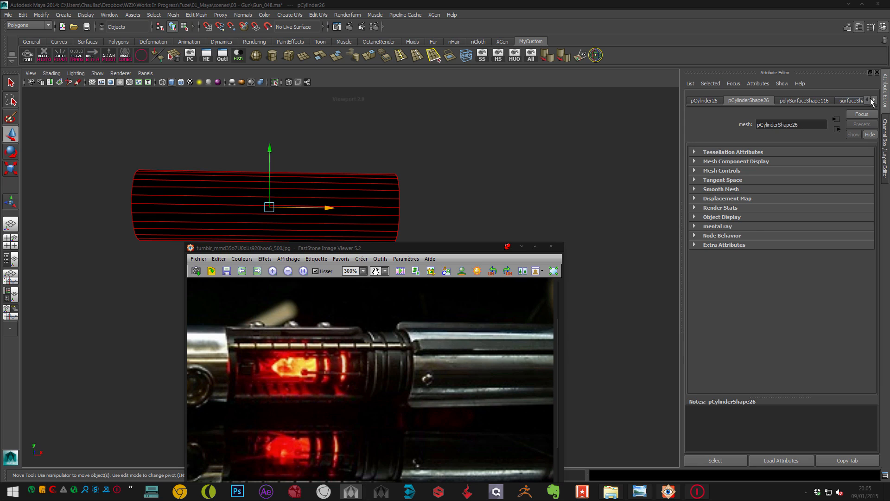
click(852, 101)
drag(849, 207, 859, 207)
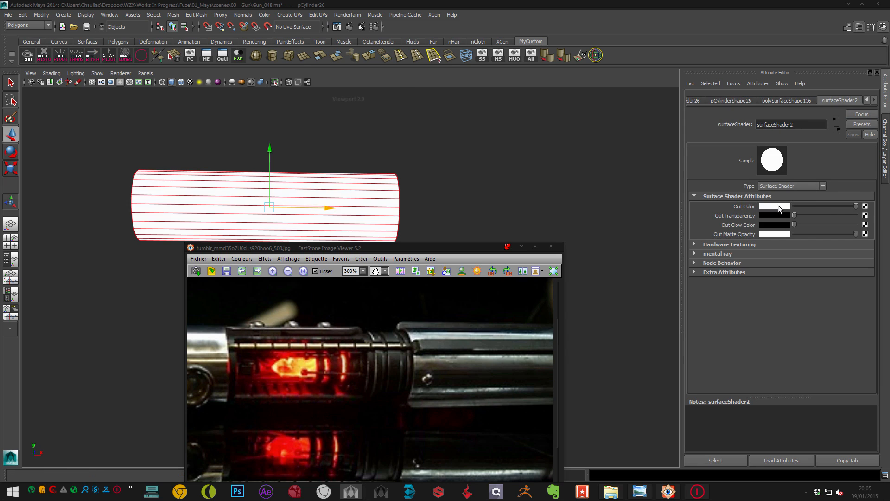
click(780, 206)
click(747, 182)
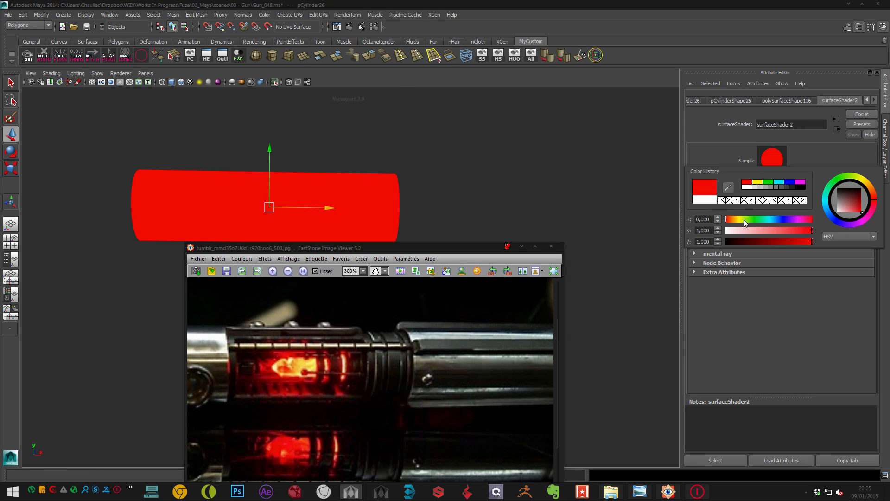
- Give the red shader slight transparency, reduce its colour saturation to 0.848 and name it light_red
drag(798, 216, 808, 216)
click(787, 215)
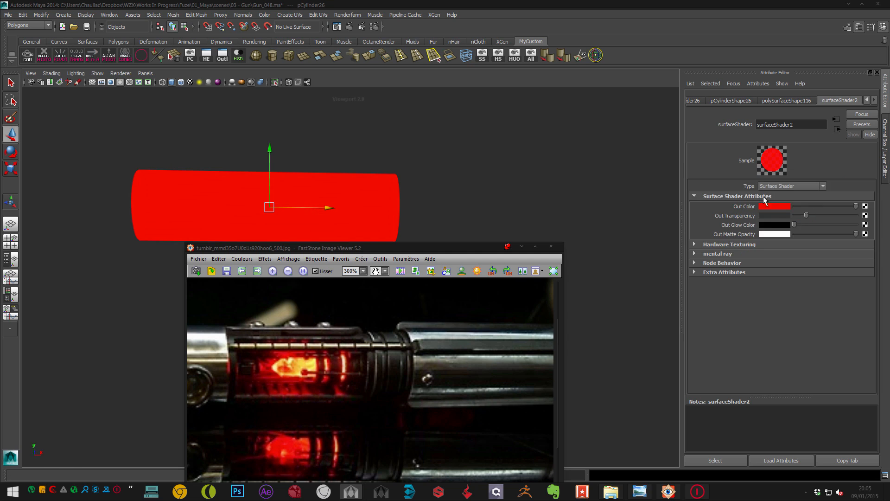
click(787, 207)
drag(803, 229, 805, 233)
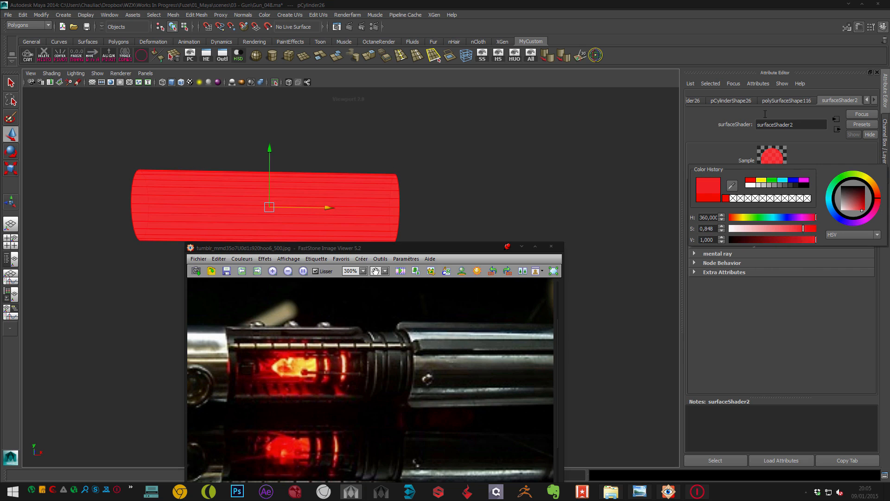
click(453, 180)
- Extrude the red cylinder's end cap face and merge its new vertices into one centre point
alt+right_drag(369, 195, 324, 204)
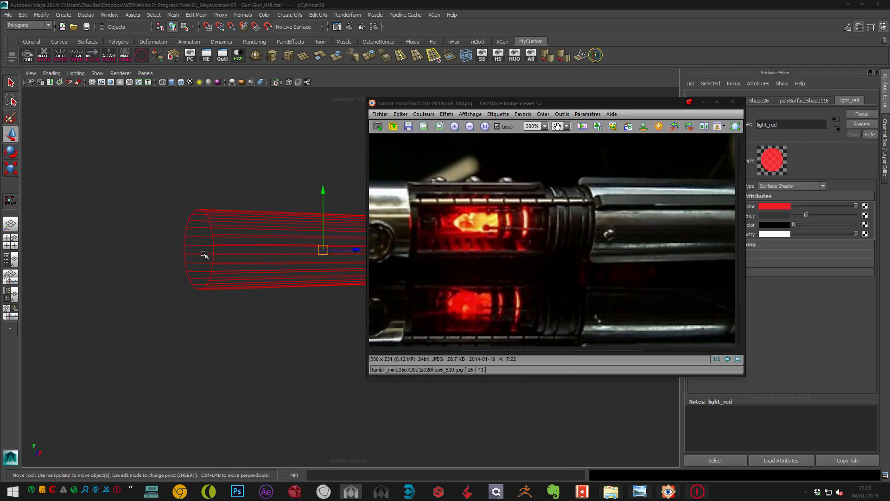
click(199, 249)
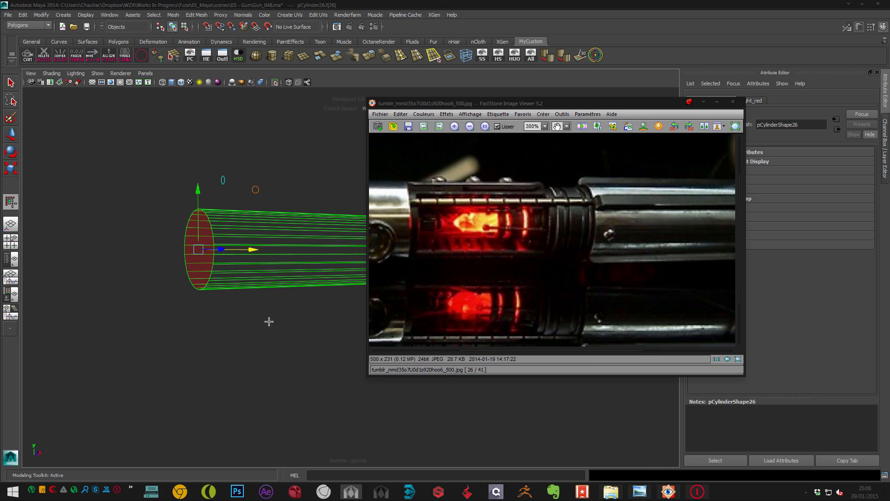
key(ctrl+e)
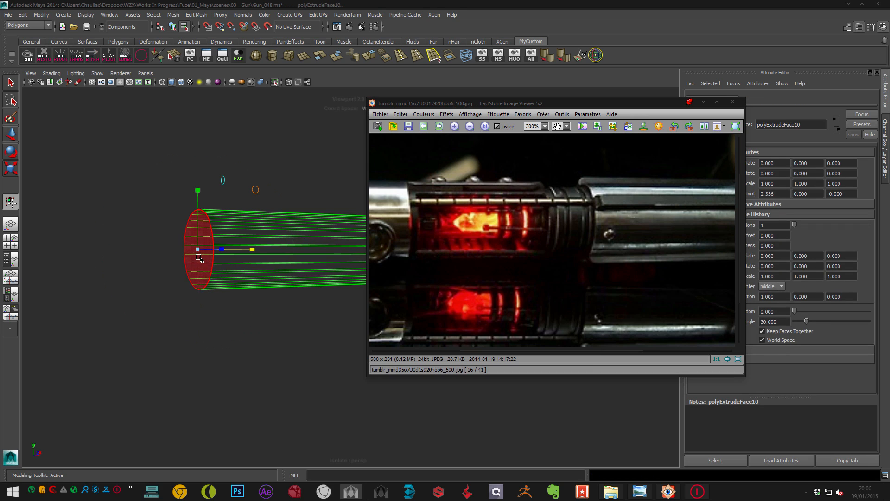
click(78, 334)
key(ctrl+F9)
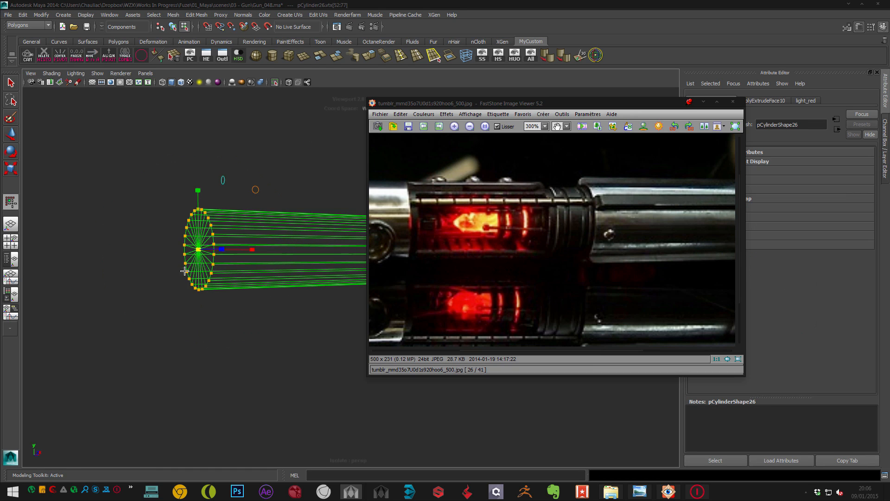
shift+right_drag(216, 261, 168, 206)
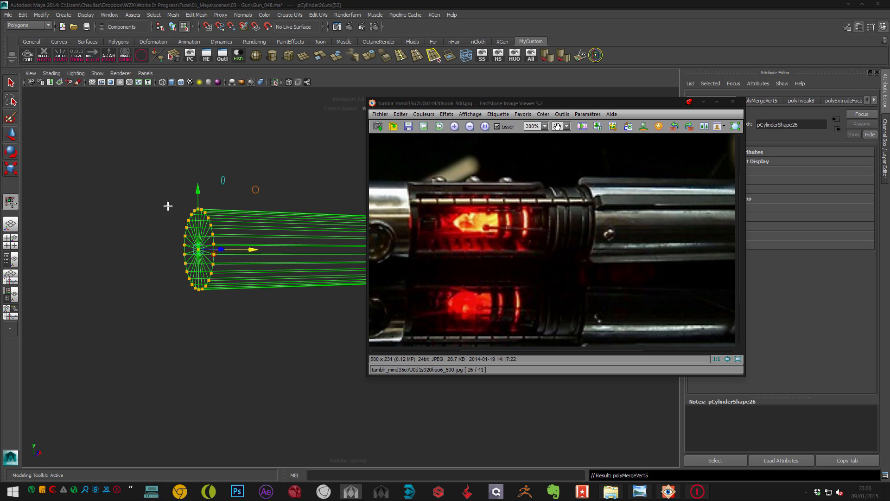
- Pull the end cap's centre vertex outward along the cylinder's axis to form a conical tip
drag(250, 249, 201, 258)
alt+right_drag(242, 249, 219, 262)
alt+middle_drag(219, 263, 162, 256)
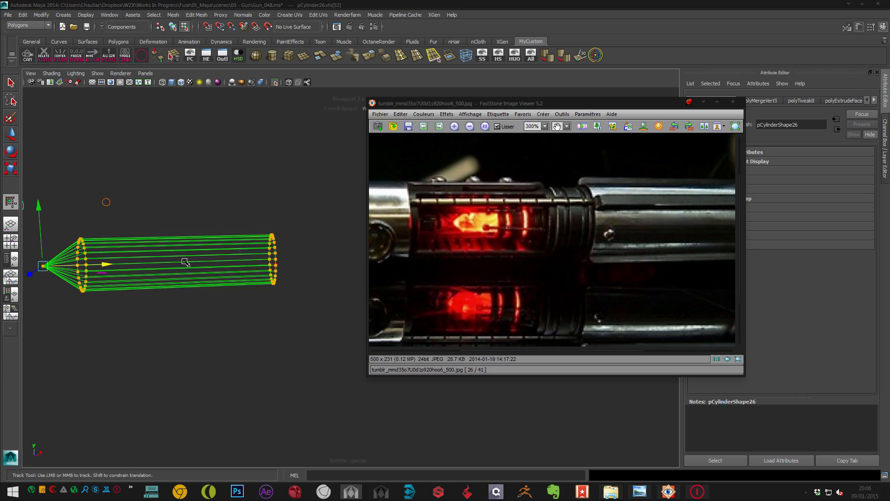
alt+middle_drag(185, 262, 219, 274)
alt+drag(225, 273, 229, 166)
key(w)
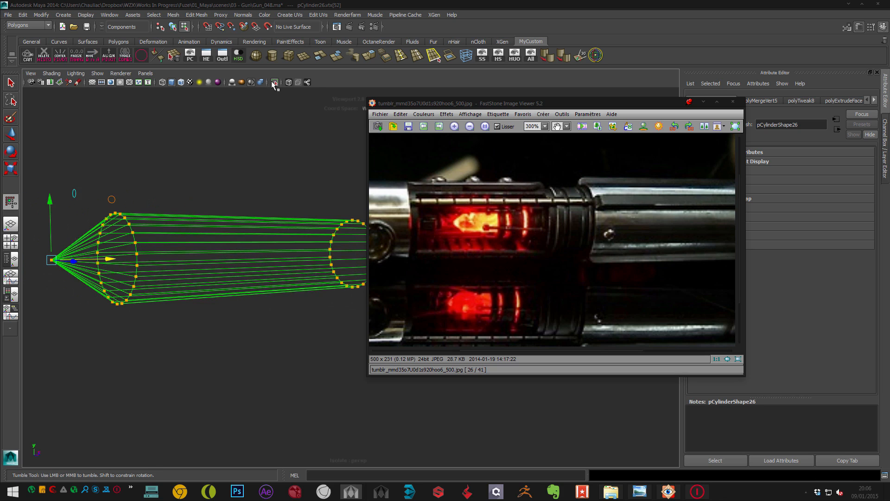
- Return to object selection, display the pointed red cylinder fully shaded and show the rest of the optic again
right_drag(193, 221, 212, 188)
click(51, 73)
click(85, 149)
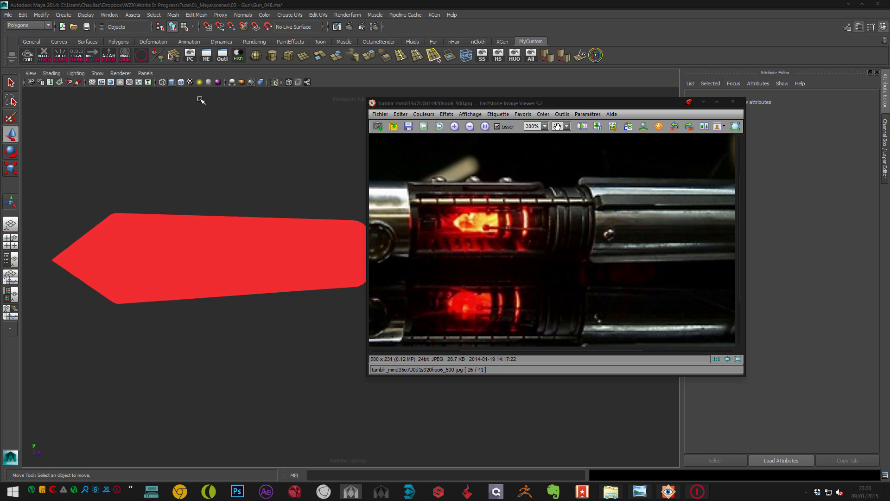
click(276, 82)
scroll(166, 139, down, 5)
scroll(201, 176, up, 2)
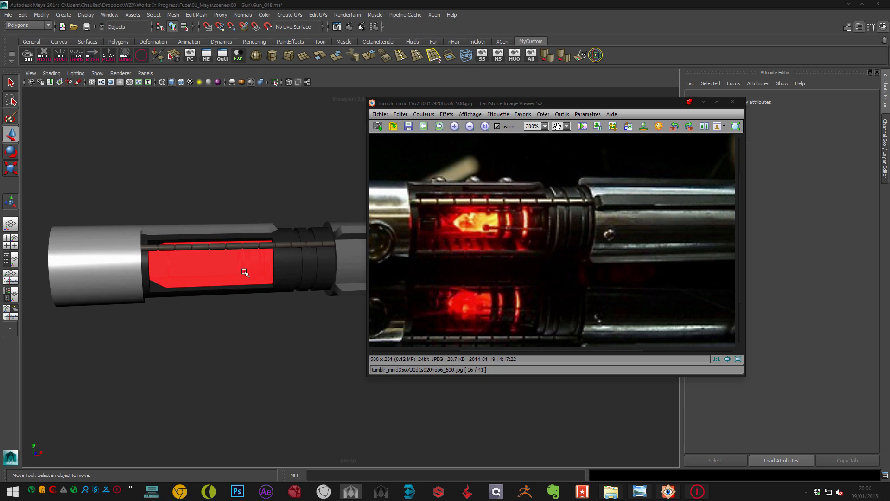
- Scale the pointed red core by about 0.197, 0.716 and 0.197 so it fits inside the internal rings
click(244, 269)
key(r)
middle_drag(302, 289, 230, 296)
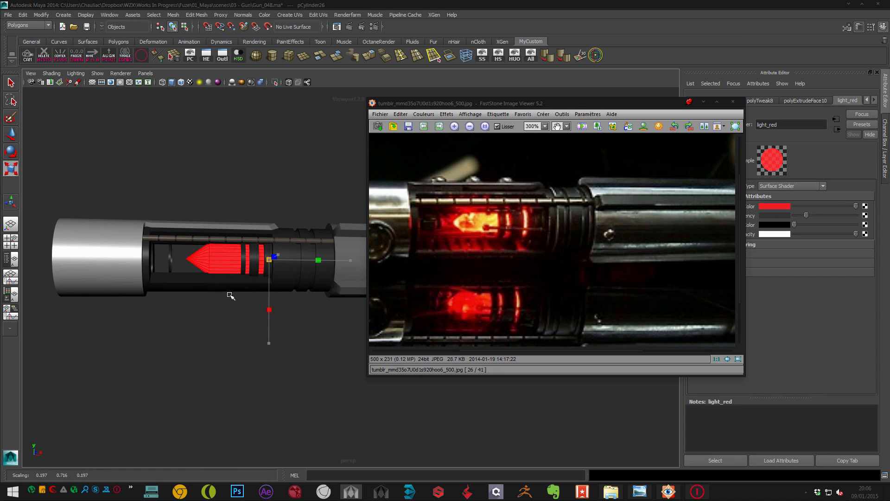
scroll(201, 269, up, 2)
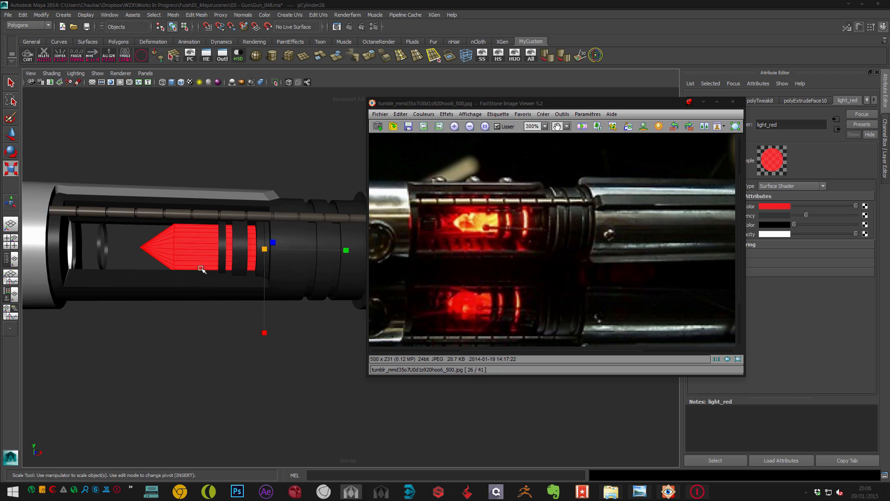
key(F11)
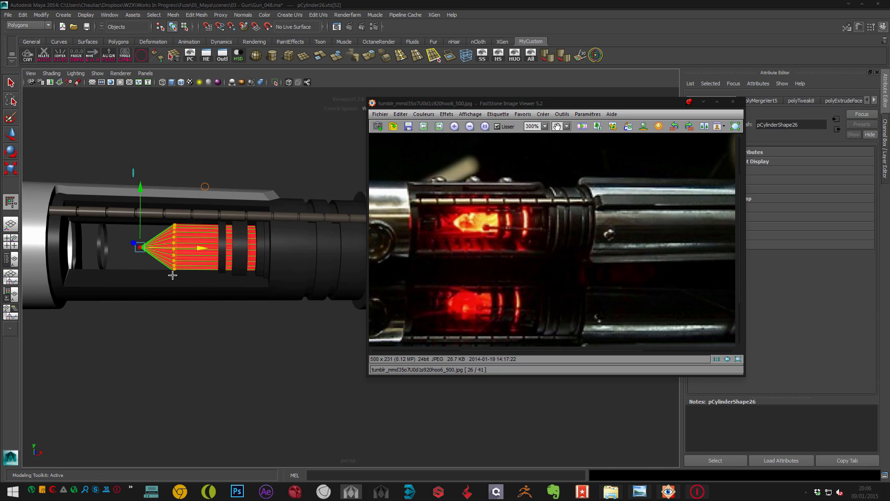
click(146, 270)
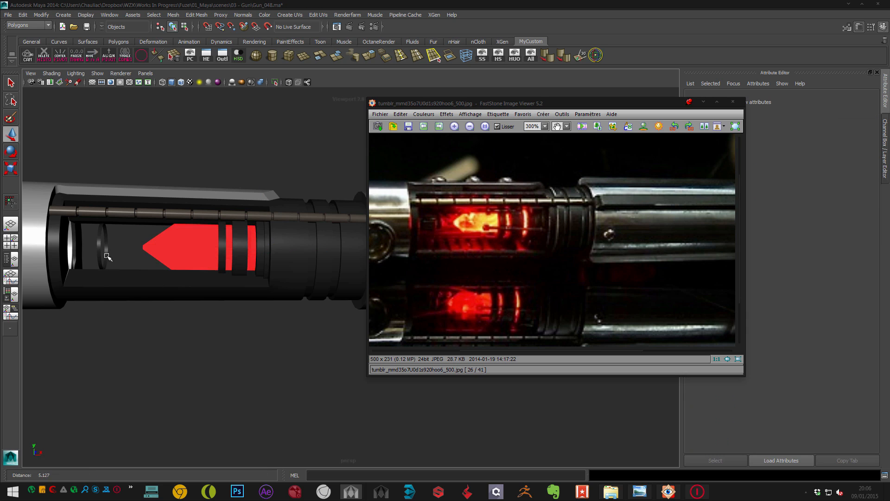
- Select the complete optic assembly as one group, including the body, red core, rods and end sleeve
alt+right_drag(195, 265, 239, 268)
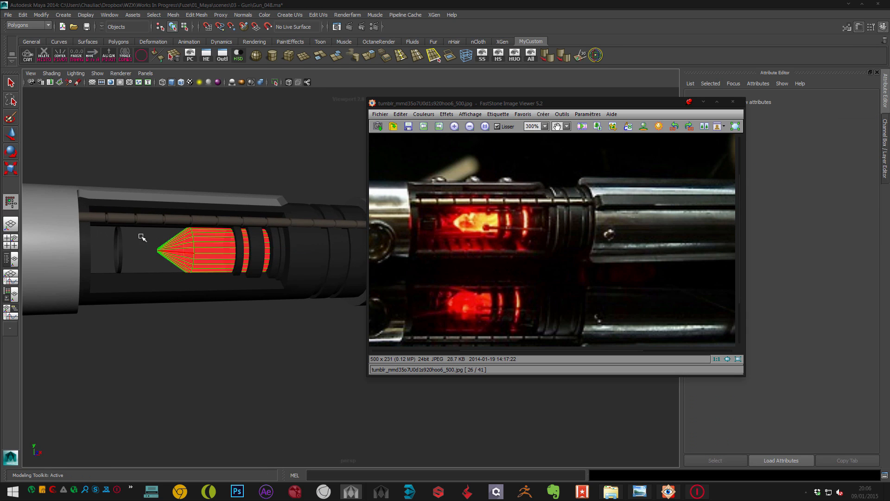
click(233, 257)
scroll(233, 256, down, 2)
mouse_move(269, 262)
alt+mouse_down()
mouse_move(253, 260)
mouse_move(268, 266)
alt+mouse_up()
click(244, 270)
click(269, 266)
key(r)
alt+middle_drag(342, 215, 277, 218)
alt+drag(316, 245, 246, 261)
key(w)
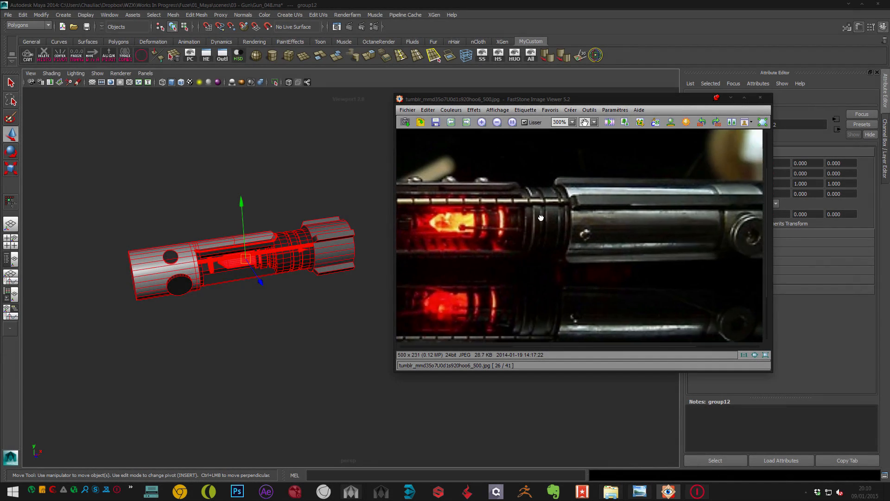
- Pan the reference photo to the lit window and unhide the rest of the gun around the optic
drag(533, 232, 613, 232)
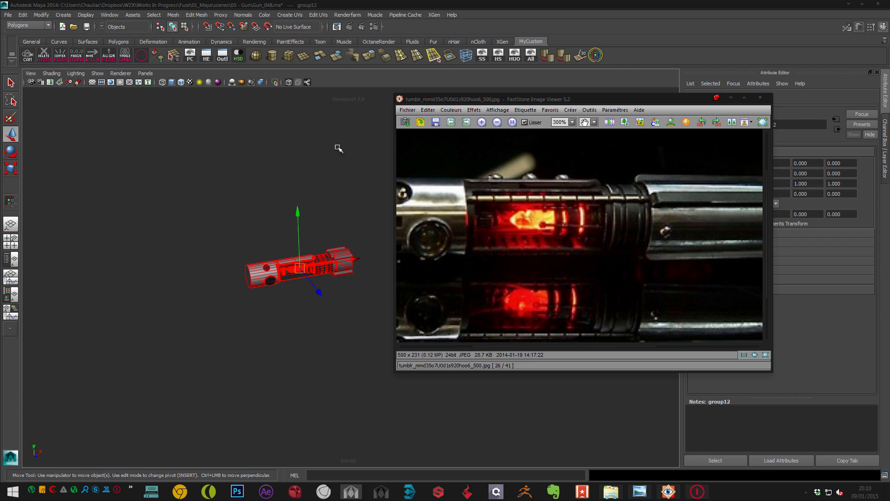
click(530, 56)
scroll(227, 169, down, 5)
alt+middle_drag(247, 206, 294, 197)
alt+right_drag(294, 196, 310, 196)
alt+drag(310, 195, 282, 192)
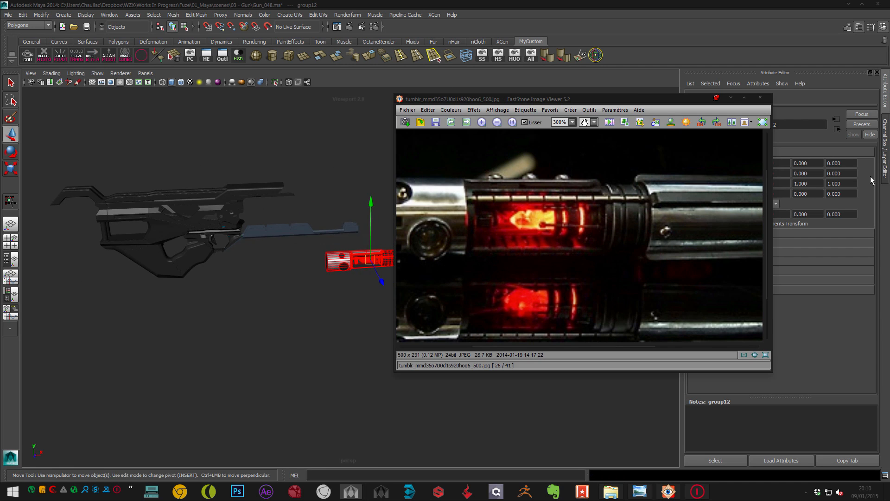
- Move the reference photo off the workspace, open the Channel Box and make the Av_lyr and SafetyHandle layers visible
drag(701, 102, 0, 139)
click(885, 160)
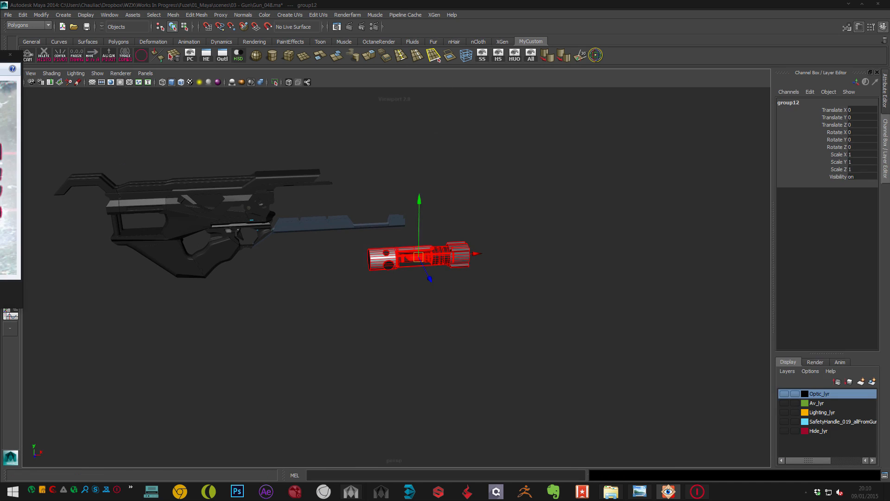
click(790, 404)
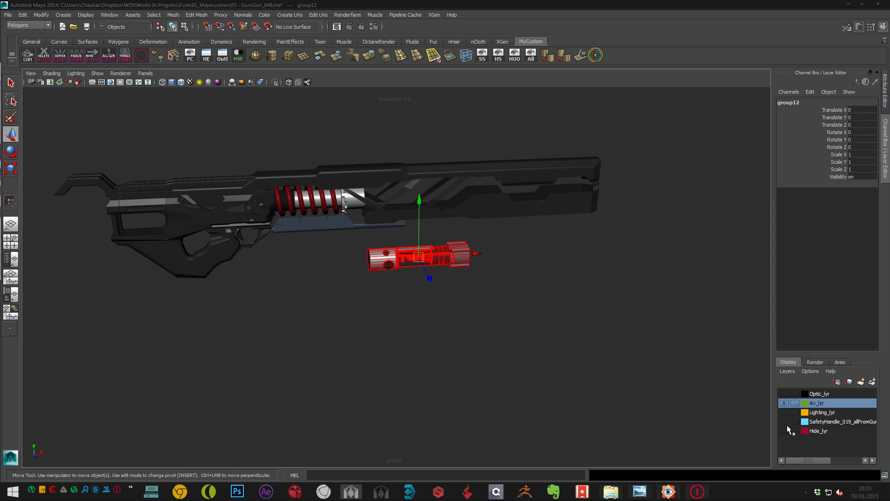
scroll(494, 308, up, 8)
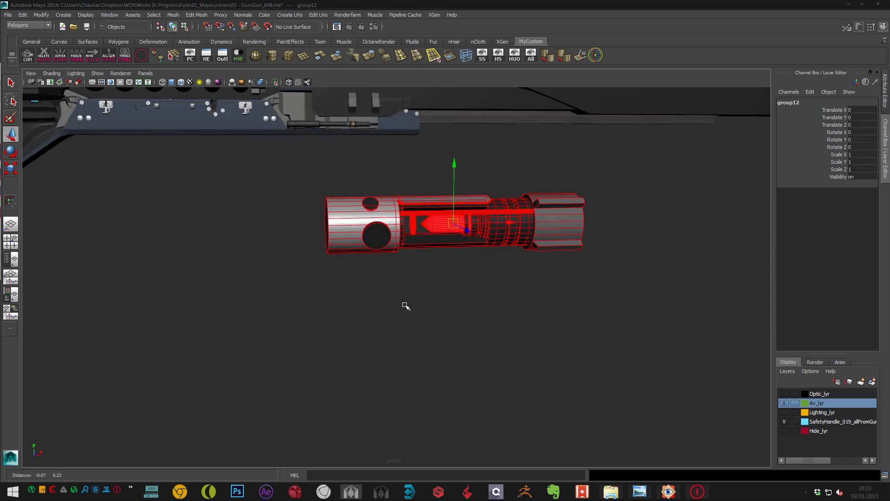
- Move the optic group up into the gun's body using the orthographic side view
key(space)
scroll(274, 342, down, 3)
key(space)
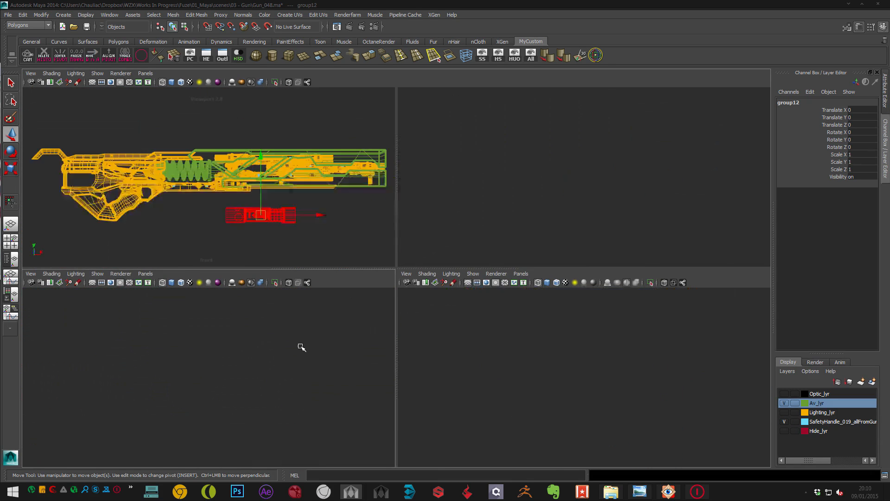
scroll(541, 349, up, 1)
middle_drag(537, 380, 472, 278)
- Scale the optic group uniformly to 0.351 and position it at Translate X -0.4, Y 2.953 inside the gun
key(r)
scroll(394, 313, up, 8)
mouse_move(538, 298)
alt+middle_down()
mouse_move(394, 314)
mouse_move(371, 293)
mouse_move(407, 274)
alt+middle_up()
key(w)
key(r)
key(w)
key(space)
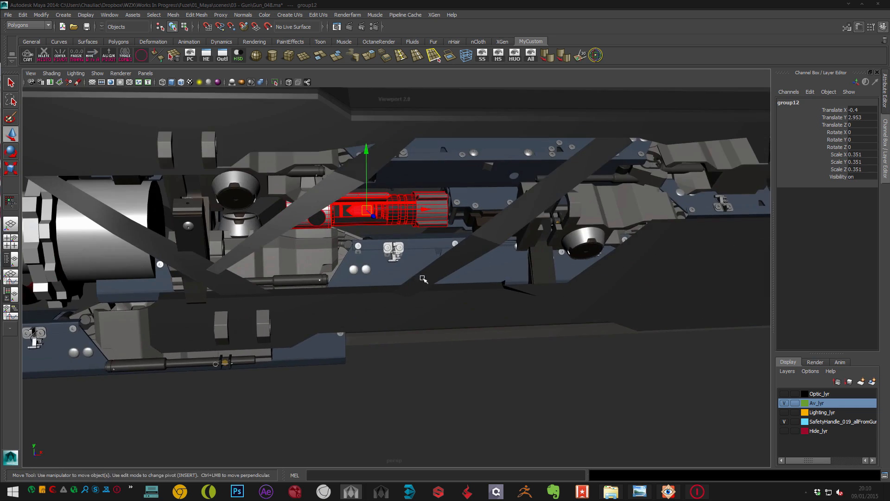
- Move the optic group along the gun's barrel to Translate X -0.21
alt+drag(423, 279, 342, 294)
mouse_move(341, 294)
alt+right_down()
mouse_move(342, 282)
mouse_move(356, 290)
alt+right_up()
alt+middle_drag(356, 291, 307, 282)
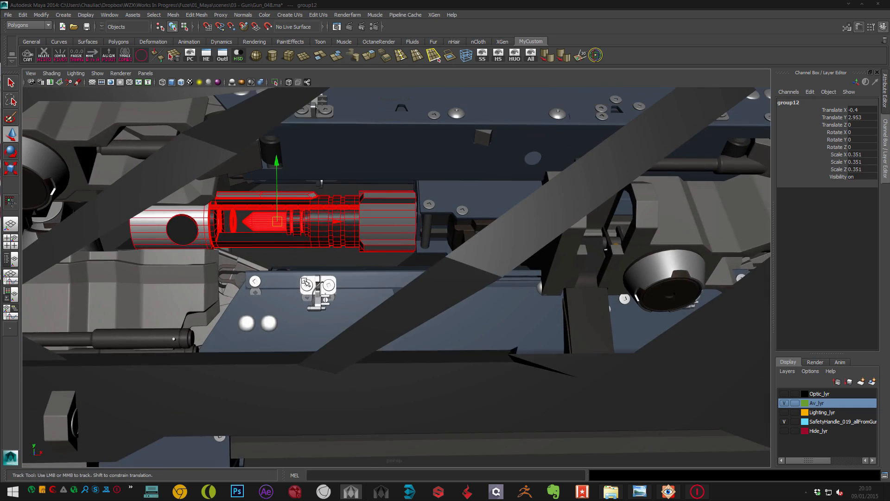
alt+right_drag(306, 282, 318, 264)
alt+right_drag(357, 292, 318, 270)
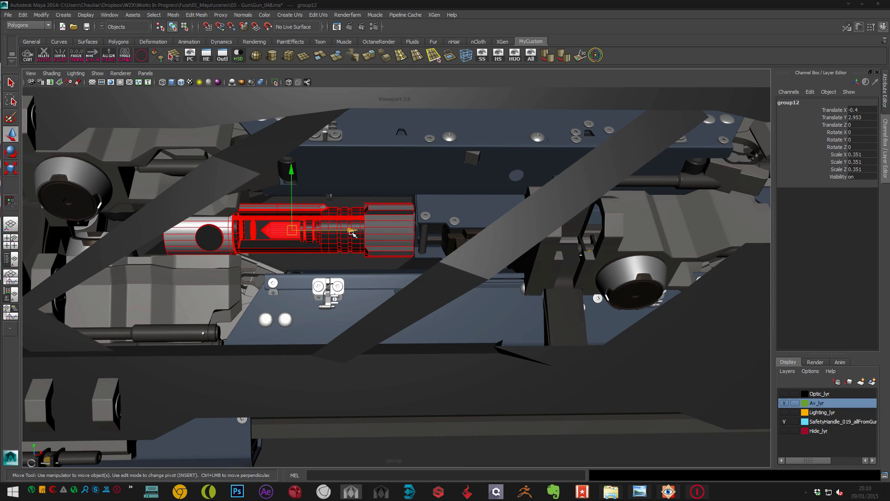
alt+right_drag(353, 233, 297, 253)
mouse_move(315, 259)
alt+middle_down()
mouse_move(288, 265)
mouse_move(309, 259)
alt+middle_up()
- Scale the optic group uniformly to 0.365 and slide it along the barrel to Translate X -0.1
key(r)
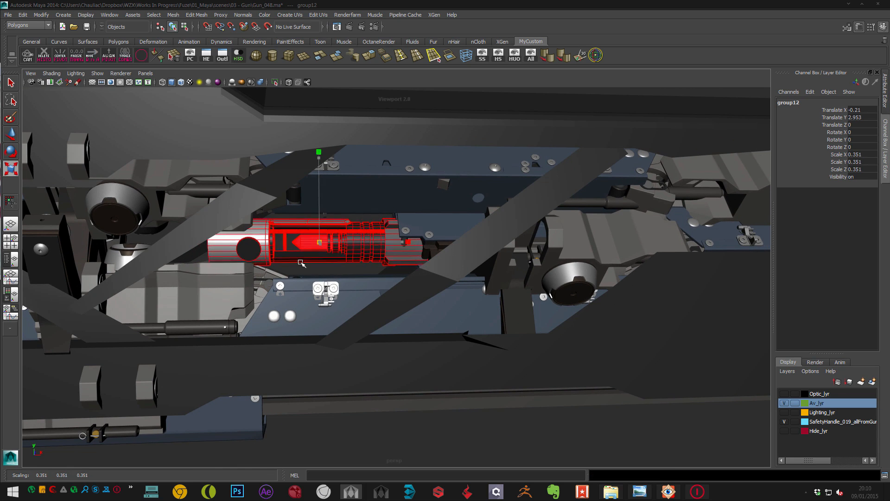
key(ctrl+z)
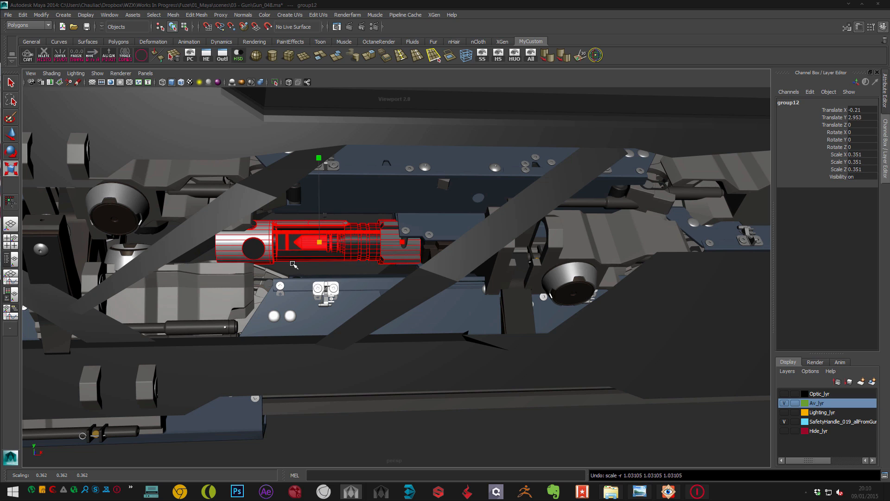
middle_drag(292, 262, 294, 262)
key(w)
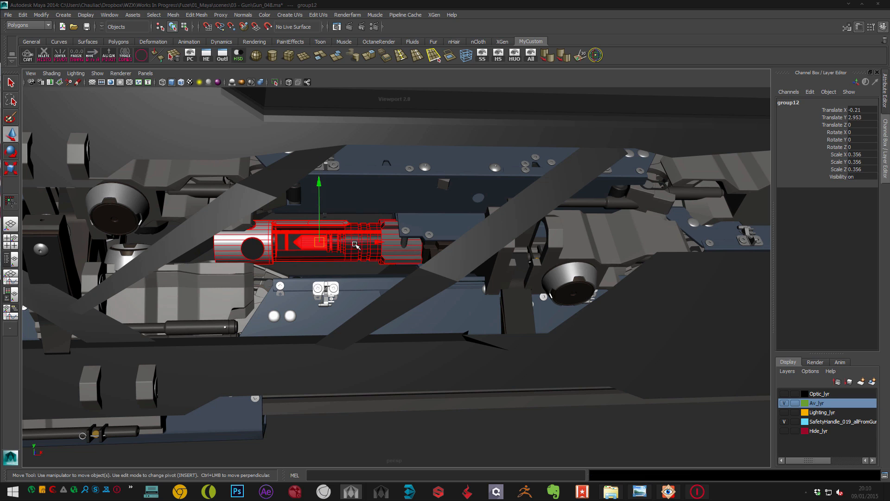
middle_drag(369, 243, 343, 269)
key(r)
key(w)
alt+middle_drag(234, 215, 269, 209)
scroll(269, 209, up, 3)
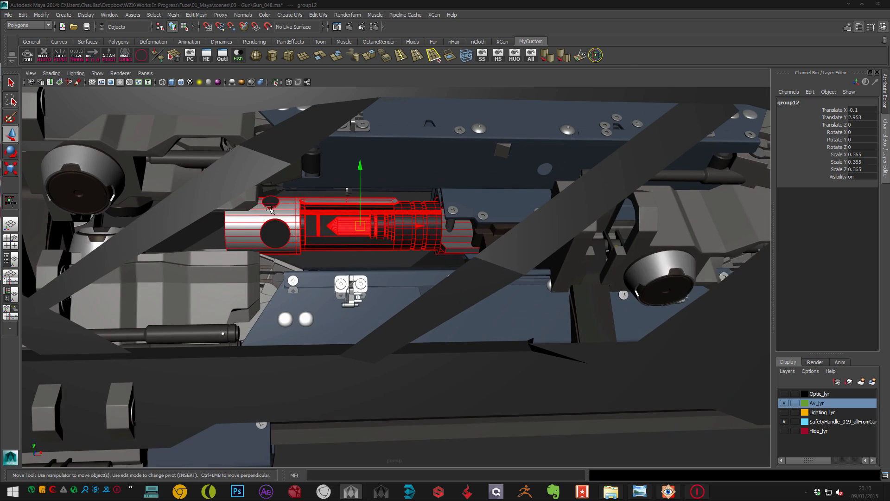
- Nudge the whole optic group along the barrel to Translate X -0.089 and deselect it
drag(400, 228, 442, 244)
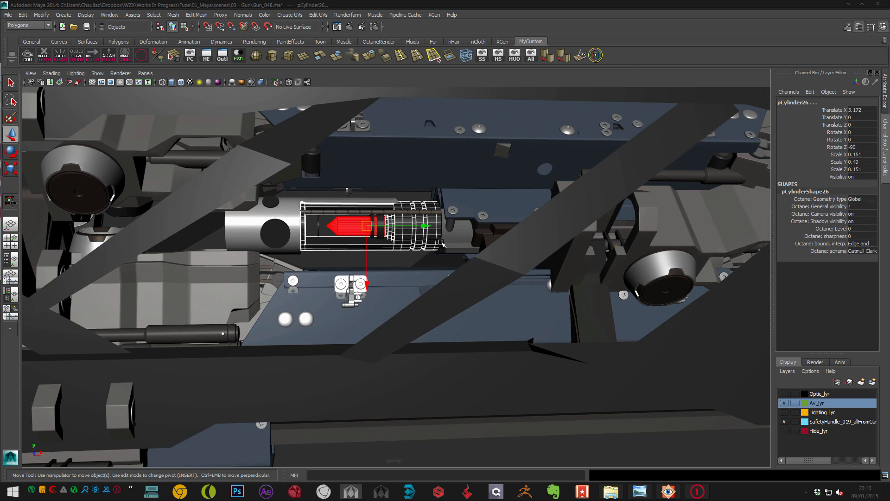
scroll(400, 253, up, 5)
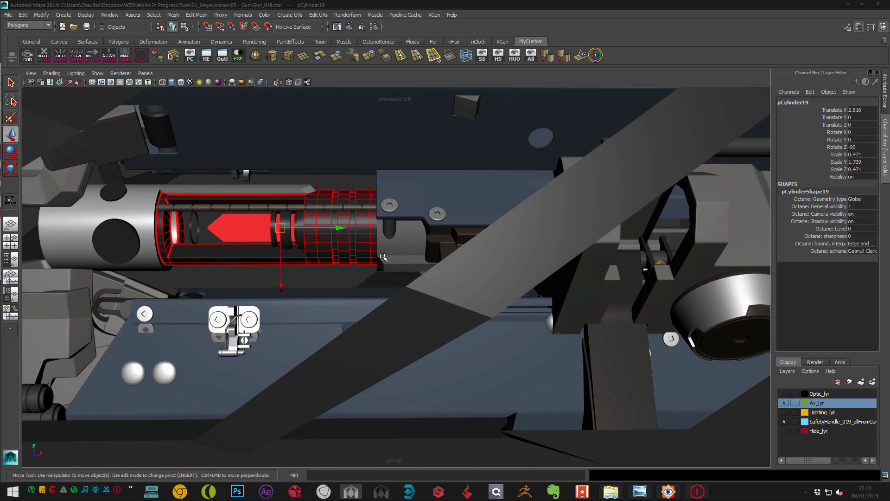
click(420, 255)
drag(425, 228, 388, 238)
alt+middle_drag(285, 254, 355, 253)
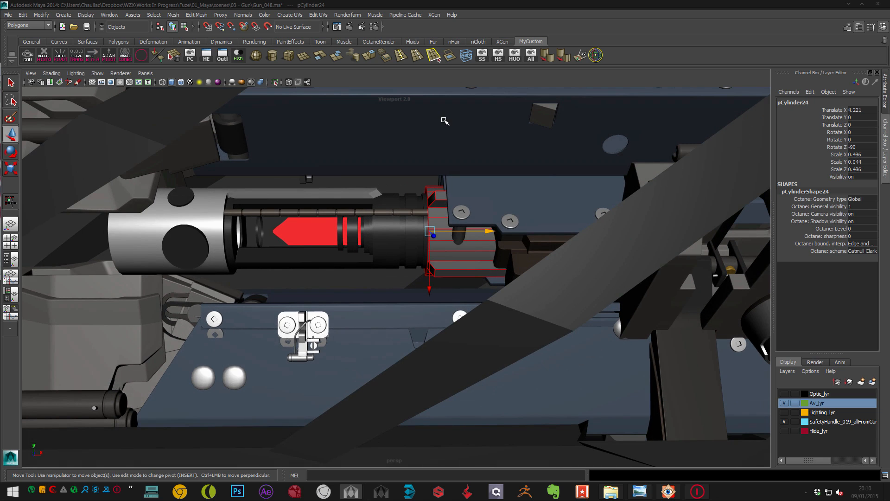
key(Up)
drag(388, 230, 392, 231)
key(r)
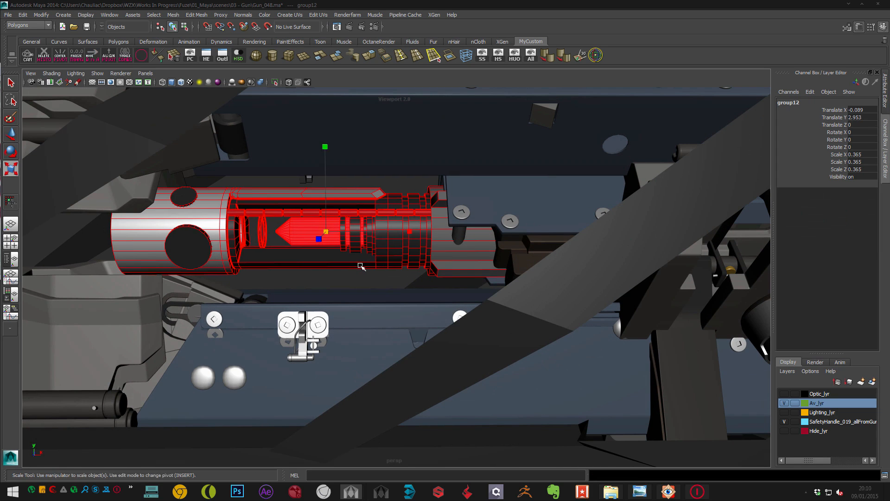
click(392, 299)
- Examine how the fitted optic sits inside the gun body from close up and from the full side view
alt+drag(371, 301, 334, 238)
alt+right_drag(334, 239, 314, 229)
mouse_move(314, 229)
alt+mouse_down()
mouse_move(337, 227)
mouse_move(318, 225)
alt+mouse_up()
scroll(320, 226, up, 6)
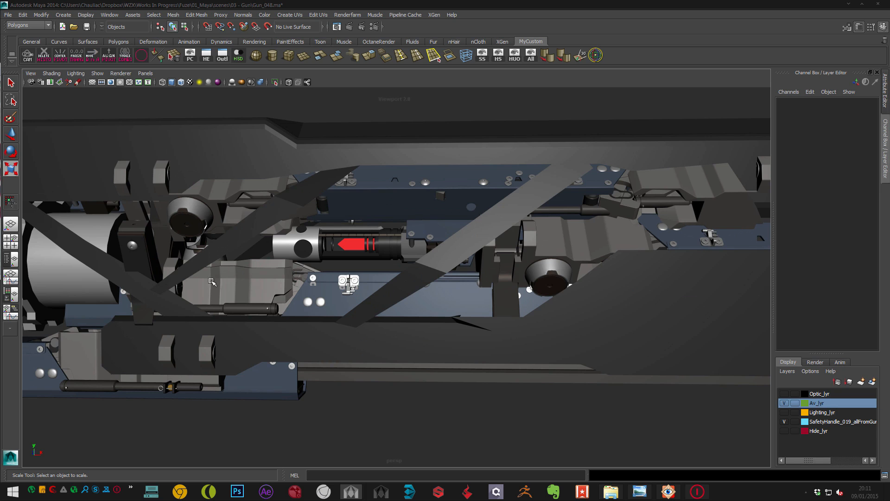
alt+drag(298, 264, 366, 258)
scroll(417, 255, up, 5)
scroll(424, 255, down, 10)
key(q)
alt+drag(424, 255, 343, 235)
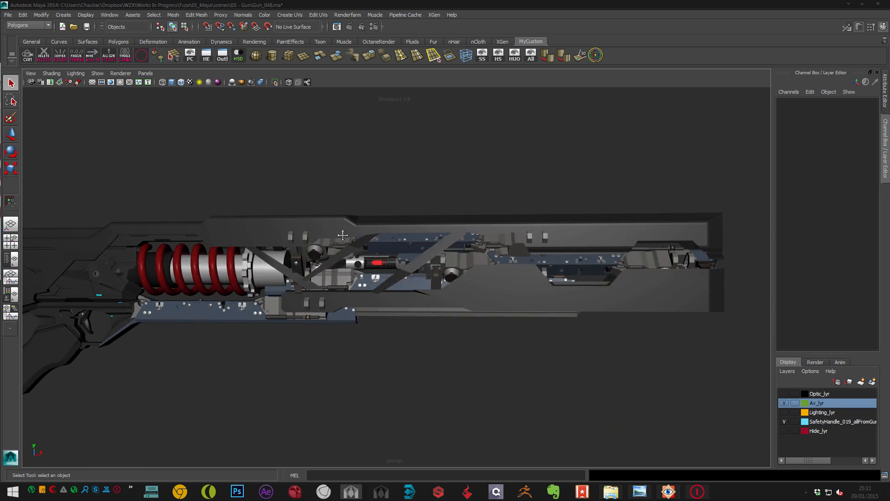
alt+middle_drag(343, 235, 248, 236)
alt+drag(248, 237, 343, 251)
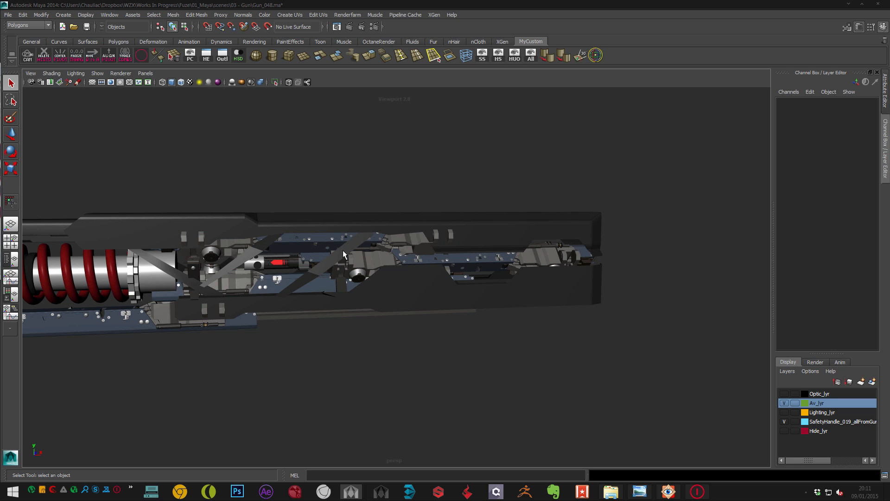
scroll(321, 246, up, 4)
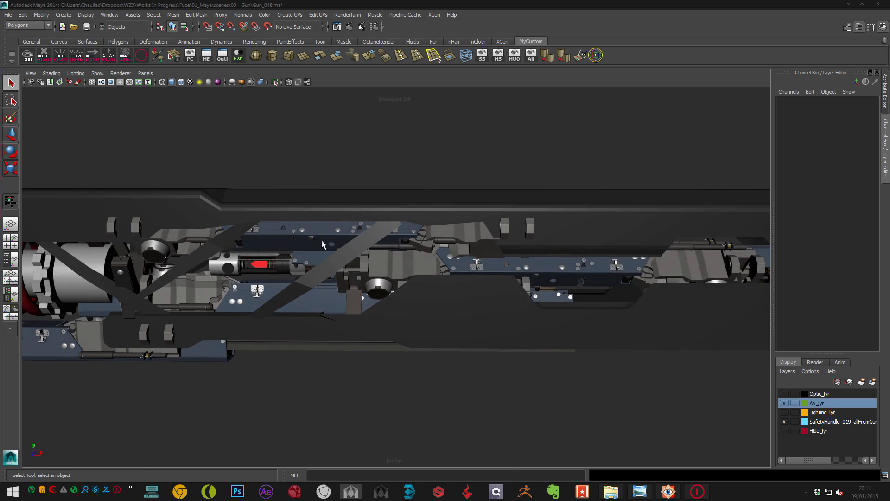
alt+drag(668, 278, 484, 257)
scroll(503, 251, up, 4)
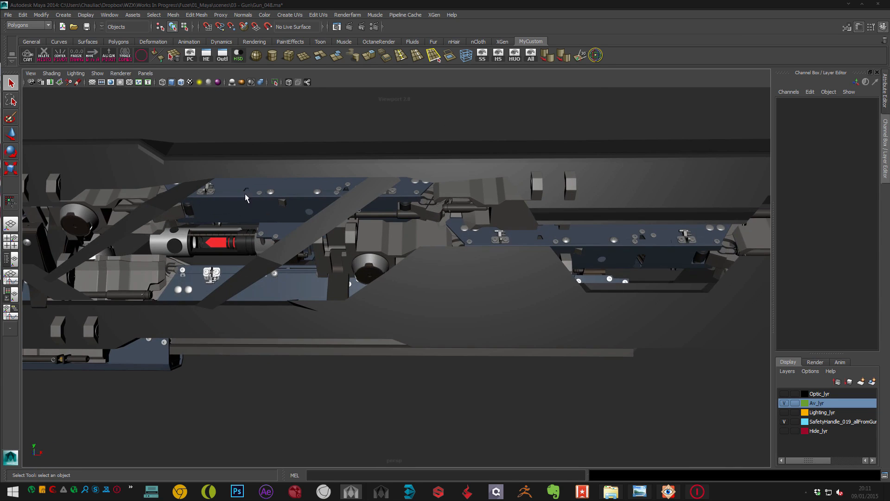
- Examine the space between the optic, the diagonal braces and the surrounding rails and knobs from several angles and distances
scroll(378, 218, up, 3)
click(384, 254)
scroll(383, 246, down, 3)
alt+drag(379, 236, 394, 255)
scroll(320, 237, down, 5)
alt+drag(315, 235, 253, 201)
scroll(301, 218, up, 4)
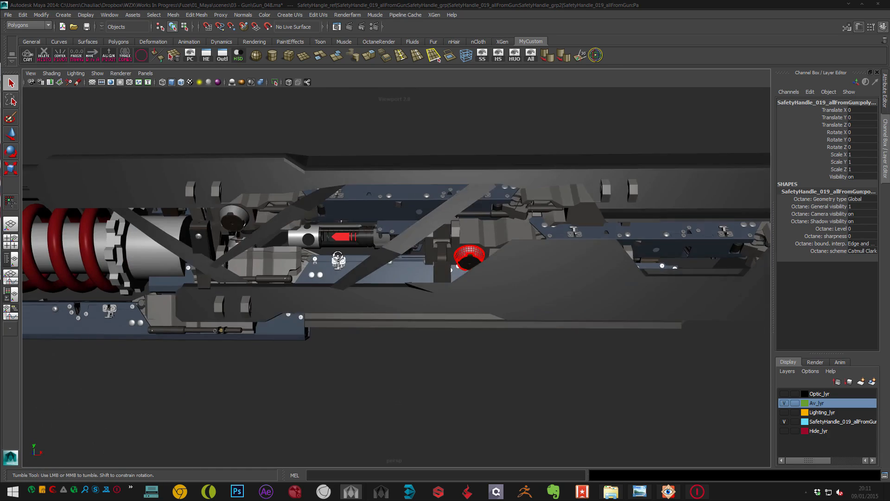
alt+drag(355, 235, 318, 237)
alt+drag(249, 230, 323, 218)
alt+right_drag(429, 256, 359, 273)
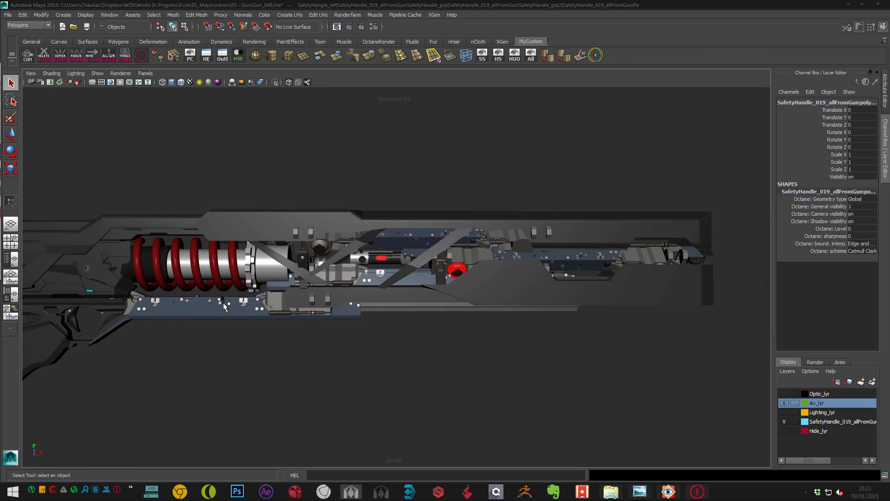
alt+right_drag(349, 234, 468, 210)
alt+middle_drag(321, 199, 272, 227)
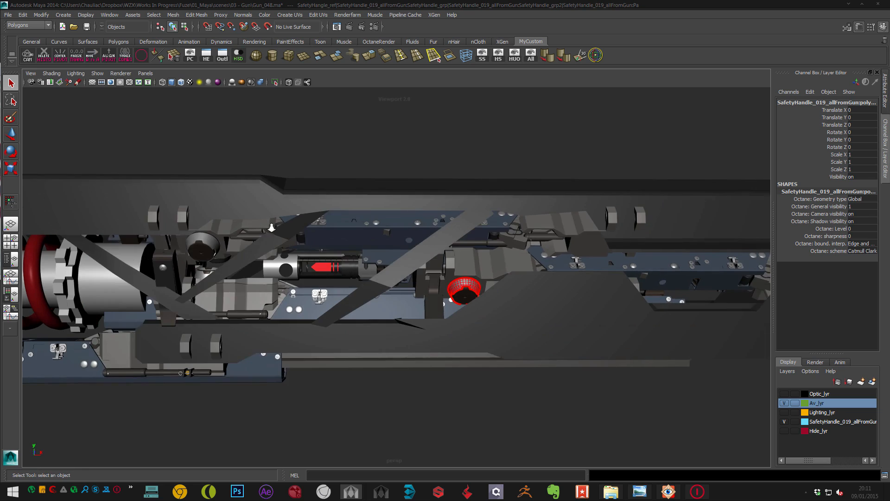
alt+right_drag(418, 225, 334, 243)
alt+middle_drag(334, 243, 312, 252)
alt+right_drag(311, 252, 366, 243)
alt+middle_drag(229, 253, 319, 228)
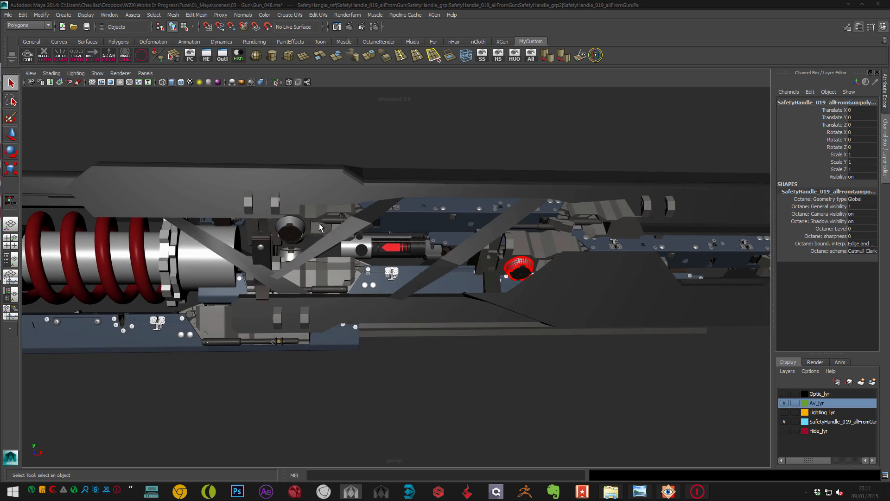
alt+right_drag(365, 188, 300, 154)
- Create an upright polygon plane facing the gun's side and assign it the blue Lambert material Bleu
right_click(311, 56)
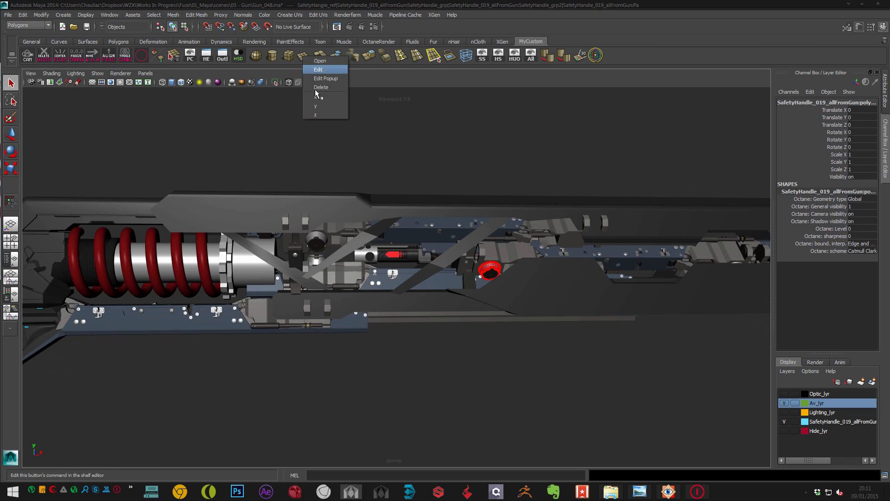
click(321, 104)
alt+right_drag(401, 227, 351, 324)
key(w)
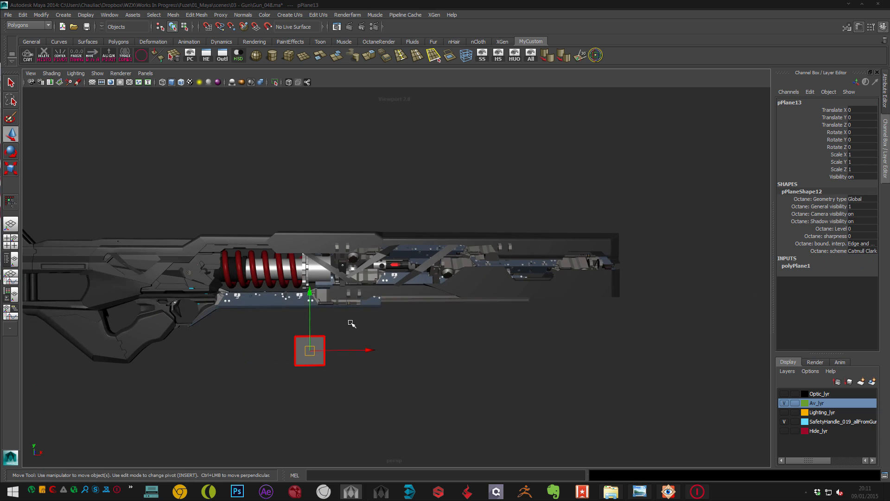
right_drag(317, 347, 378, 444)
drag(313, 283, 301, 254)
key(ctrl+z)
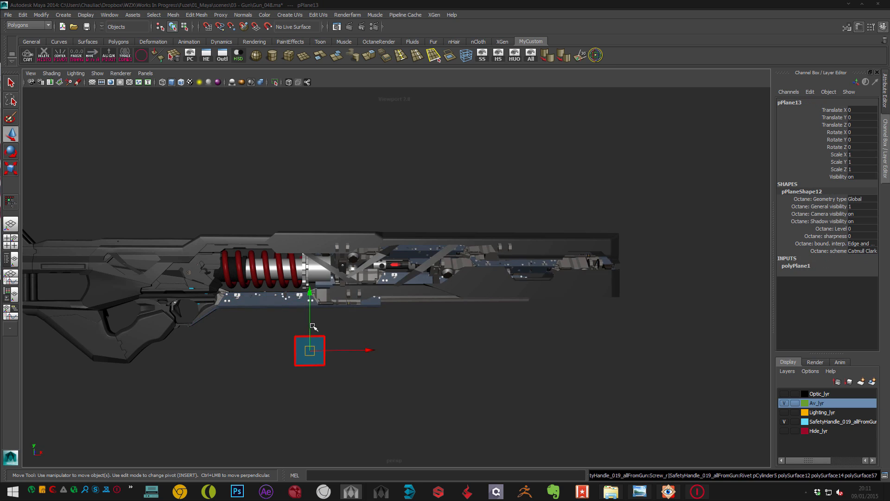
- Move the plane up beside the optic to Translate X 2.347, Y 2.873, Z 0.563
drag(310, 326, 298, 233)
alt+right_drag(298, 233, 340, 242)
alt+drag(305, 255, 353, 288)
alt+drag(387, 314, 415, 300)
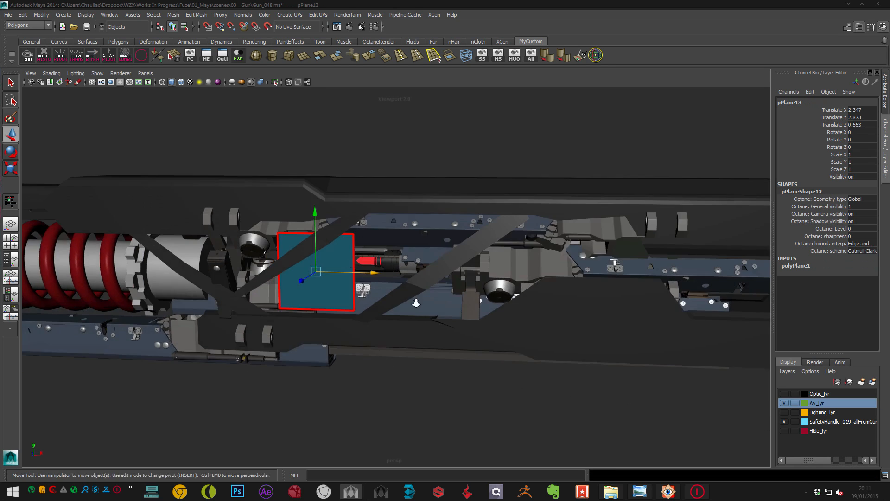
- Flatten the plane into a strip by scaling it to 0.269 in Y
alt+right_drag(415, 300, 371, 264)
key(r)
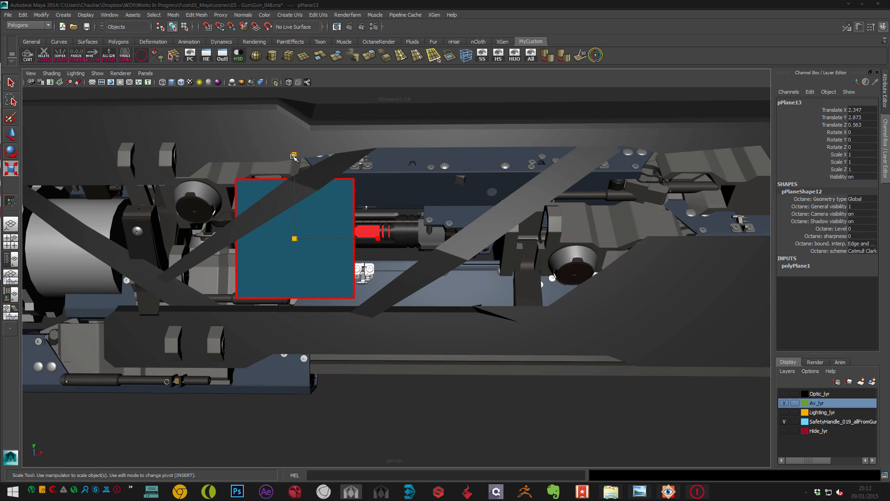
drag(294, 157, 293, 216)
key(w)
alt+middle_drag(339, 230, 349, 222)
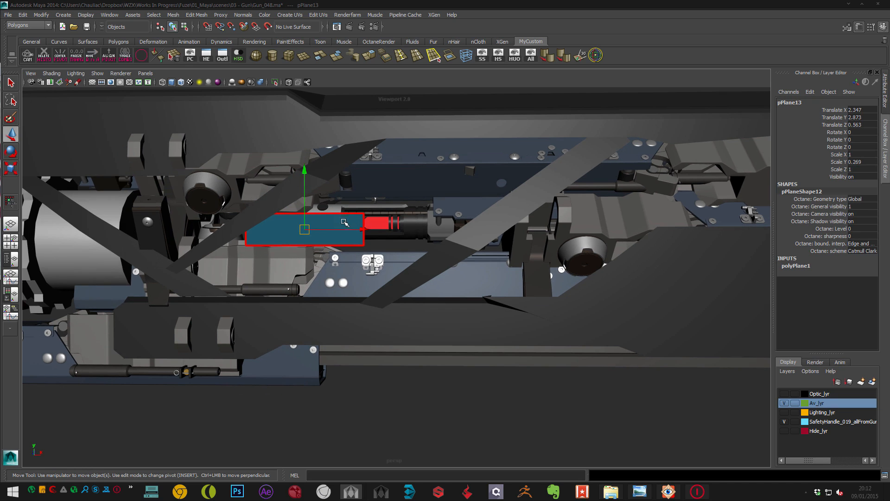
- Change the plane's material color to green and rename the material Vert
key(ctrl+a)
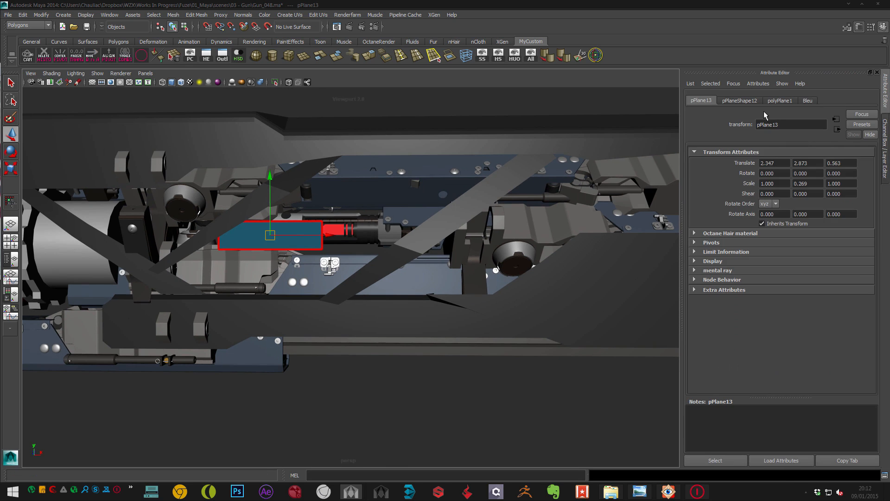
click(808, 100)
click(784, 207)
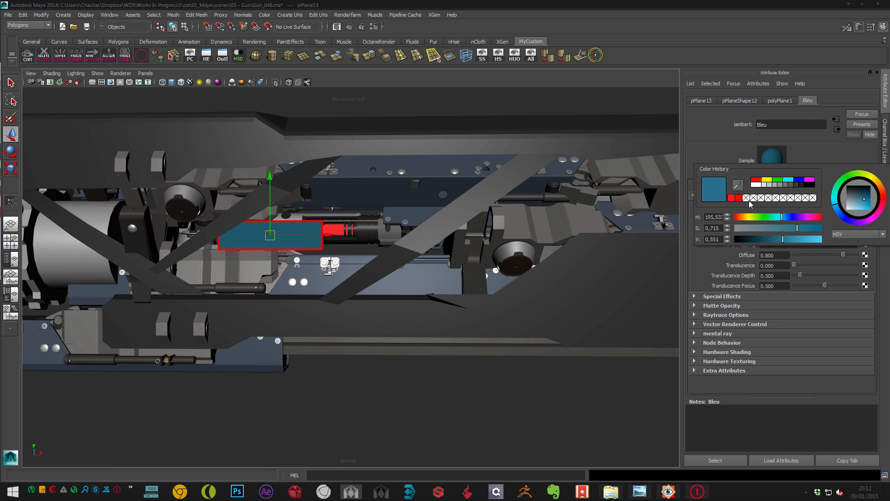
drag(779, 218, 803, 239)
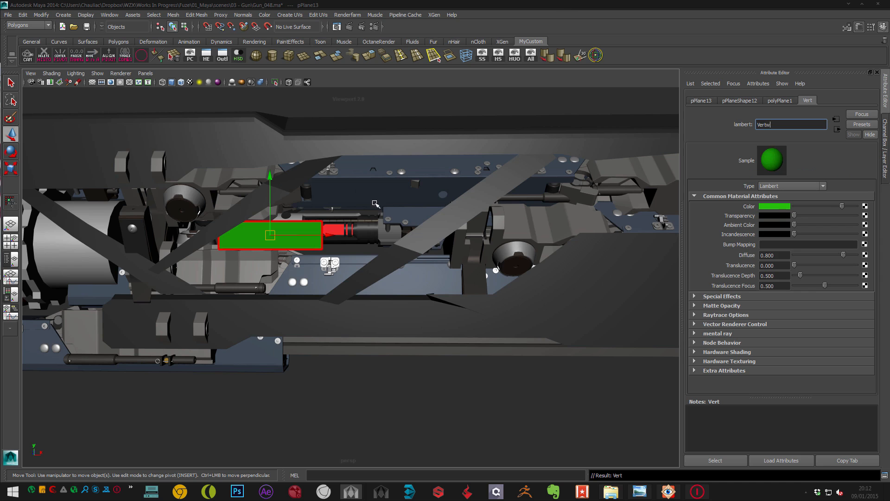
- Close the Attribute Editor and move the green plane along the barrel and up until it sits just above the optic
alt+middle_drag(375, 203, 314, 237)
click(885, 91)
drag(376, 239, 444, 240)
drag(355, 213, 359, 177)
alt+middle_drag(311, 176, 310, 177)
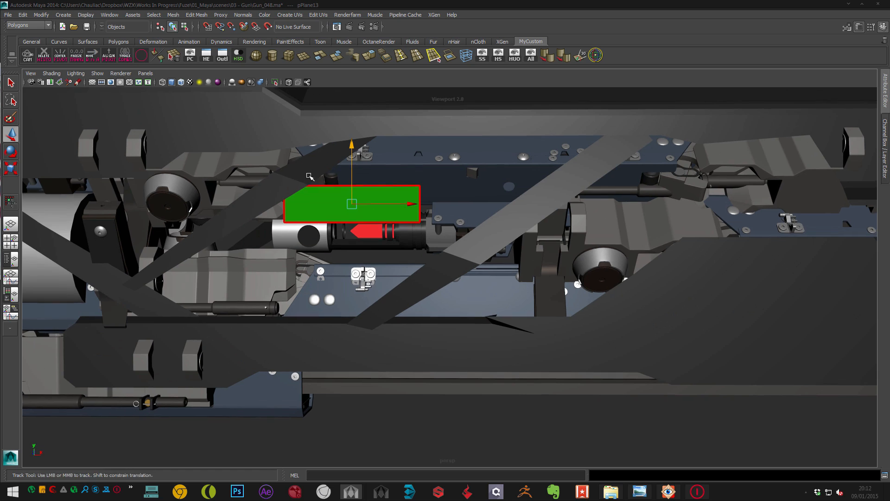
alt+right_drag(309, 176, 371, 186)
drag(343, 180, 452, 242)
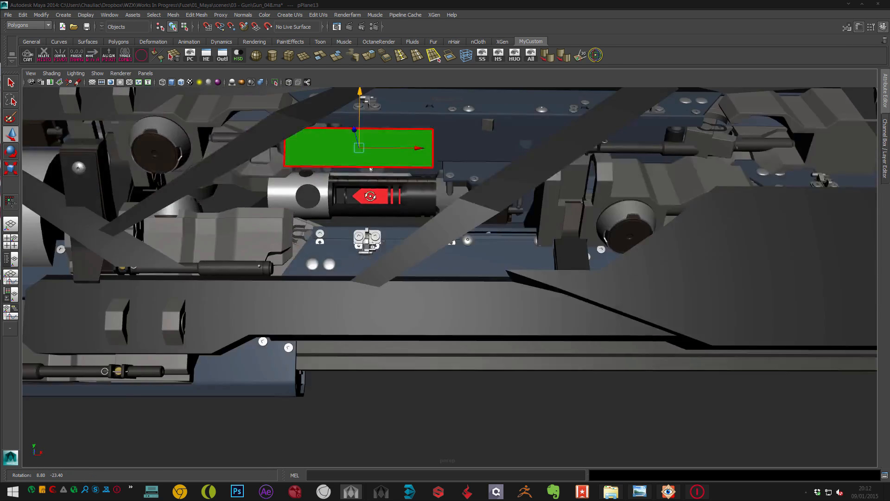
- Switch to the front orthographic view with shaded display and check the plane against the hidden parts using X-ray
alt+right_drag(452, 242, 381, 214)
key(space)
key(space)
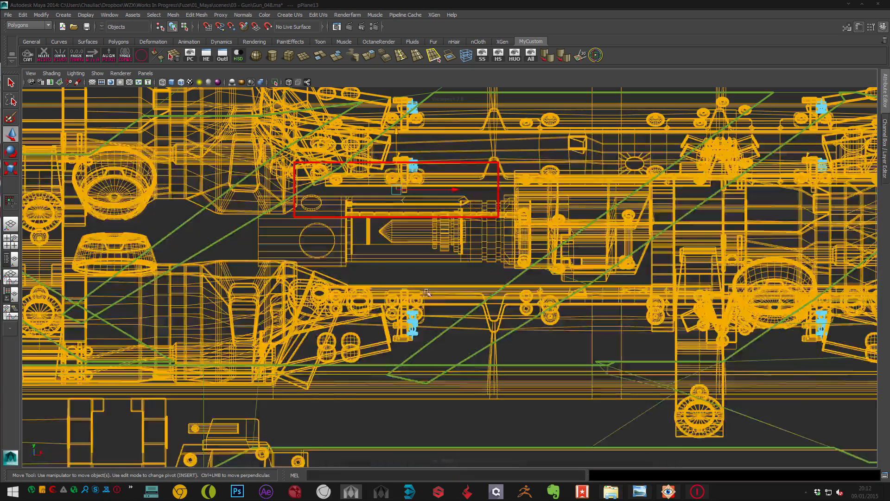
alt+right_drag(426, 292, 335, 283)
key(5)
scroll(246, 237, up, 8)
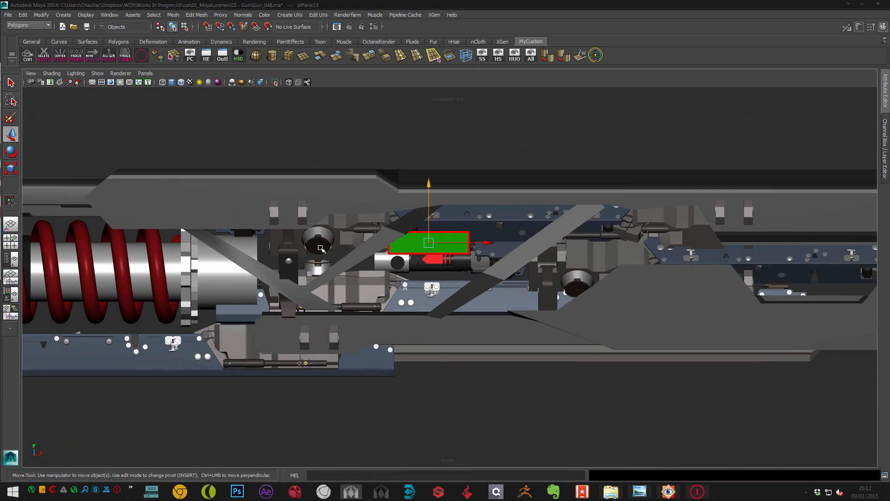
click(288, 82)
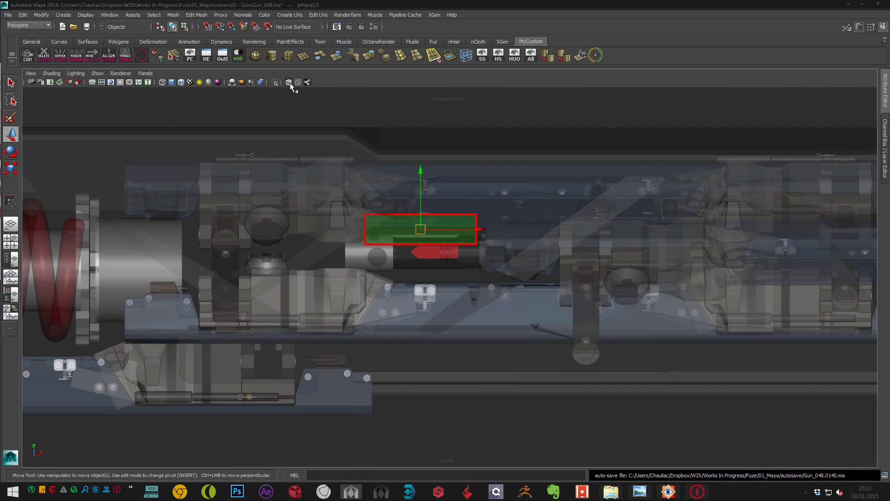
click(289, 82)
- Move the green plane slightly up and forward above the optic, then raise its upper edge a little
alt+right_drag(398, 209, 378, 215)
mouse_move(377, 215)
alt+middle_down()
mouse_move(381, 223)
mouse_move(360, 214)
alt+middle_up()
alt+right_drag(363, 215, 394, 219)
drag(422, 226, 435, 218)
key(y)
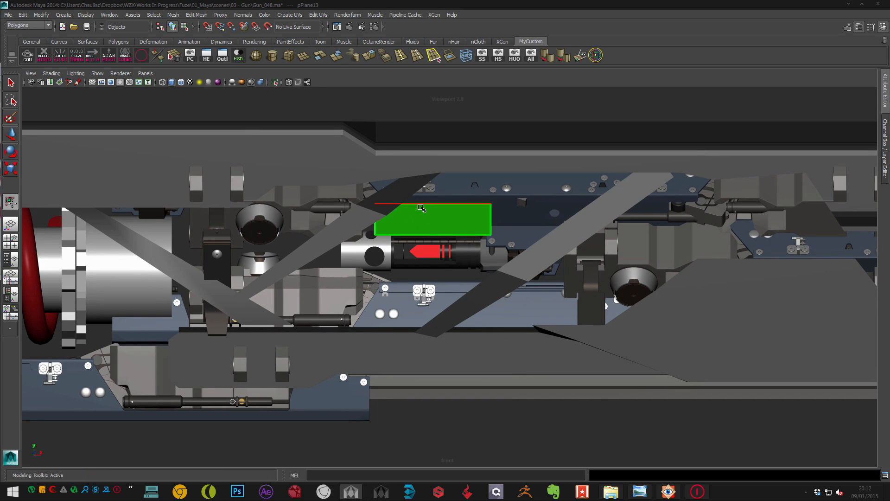
click(434, 194)
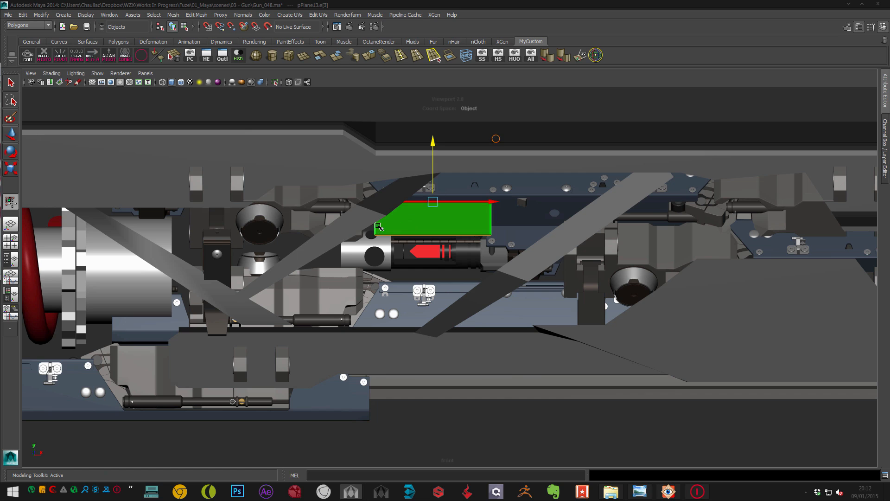
- Extend the green plane's rear edge back along the gun toward the red spring
click(375, 227)
drag(410, 219, 234, 224)
right_drag(215, 230, 180, 231)
key(F8)
- Reposition the vertices at the strip's lower rear corner to form a short slanted edge
click(228, 211)
right_drag(227, 212, 170, 216)
mouse_move(191, 228)
mouse_down()
mouse_move(236, 244)
mouse_move(188, 240)
mouse_move(197, 212)
mouse_up()
click(240, 253)
drag(221, 252, 225, 228)
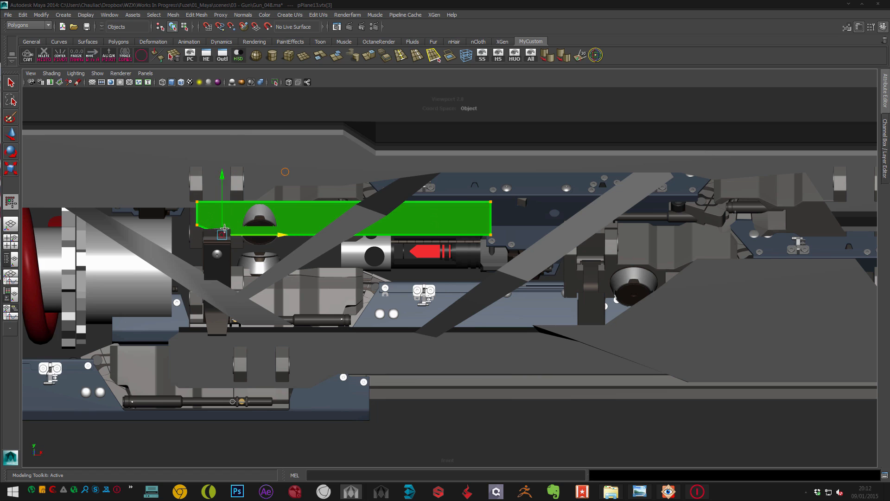
- Extrude the slanted corner edge twice to form a bent arm running down to the lower blue rail, scaling the edge to narrow it
click(214, 226)
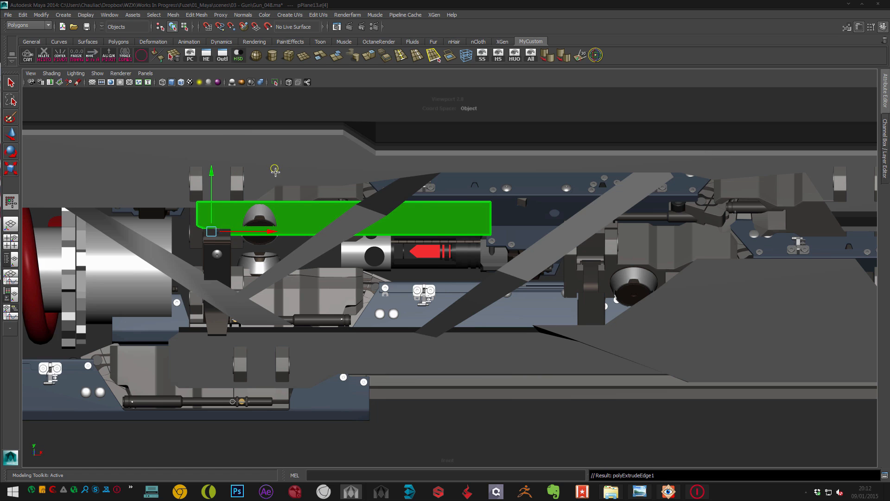
middle_drag(273, 169, 217, 261)
key(r)
mouse_move(287, 271)
middle_down()
mouse_move(266, 271)
mouse_move(279, 271)
middle_up()
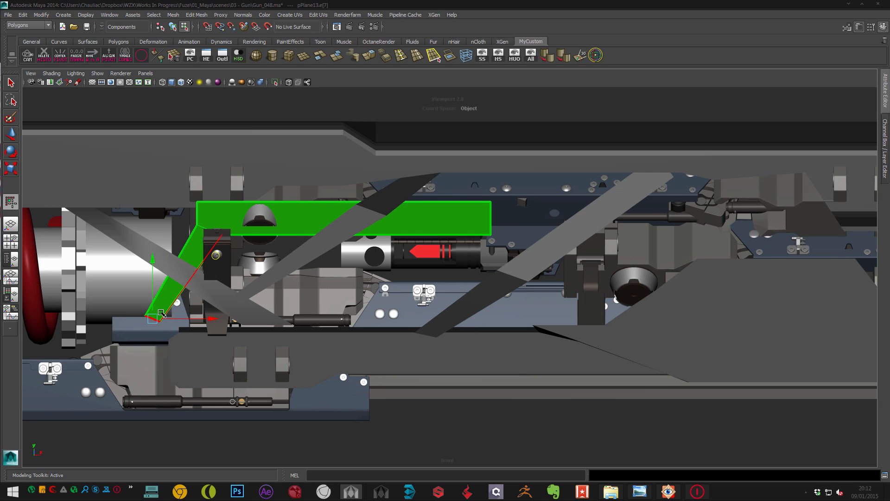
middle_drag(161, 309, 160, 311)
shift+drag(137, 341, 118, 346)
key(space)
key(space)
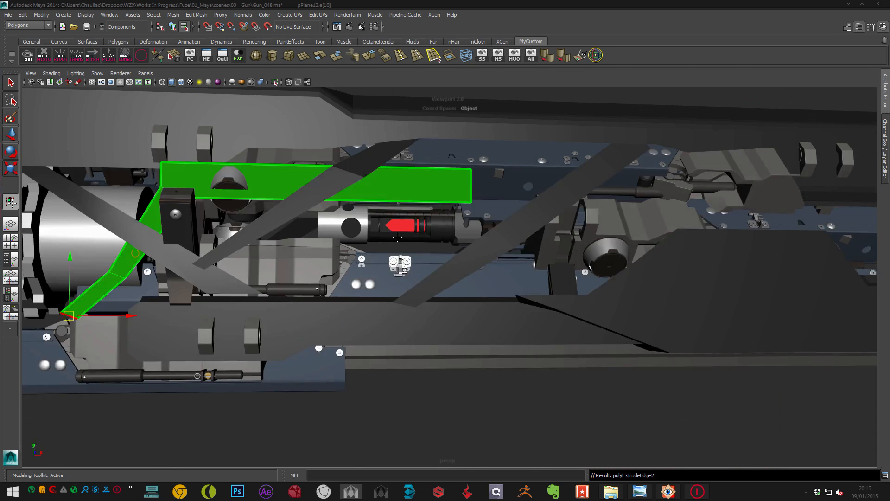
- Adjust the edge at the arm's bend in the perspective view so the arm follows the barrel in depth
alt+drag(397, 238, 466, 251)
middle_drag(518, 253, 509, 251)
click(510, 251)
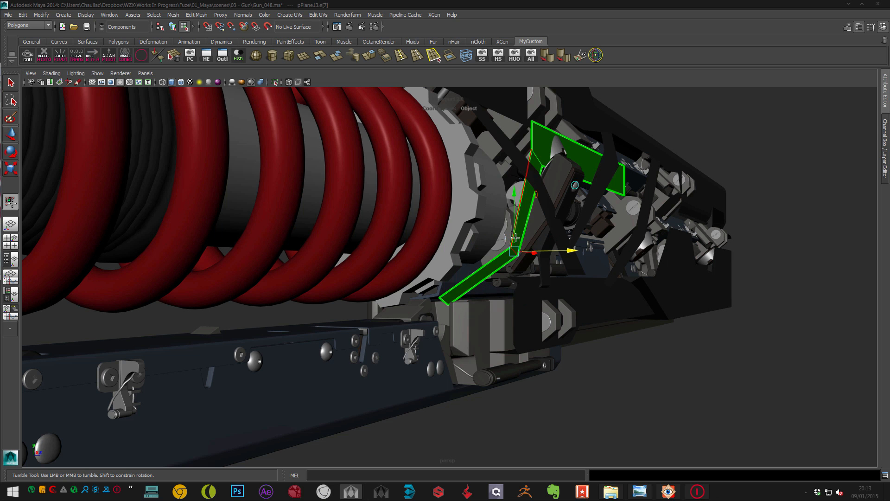
drag(513, 241, 371, 255)
alt+middle_drag(371, 255, 323, 271)
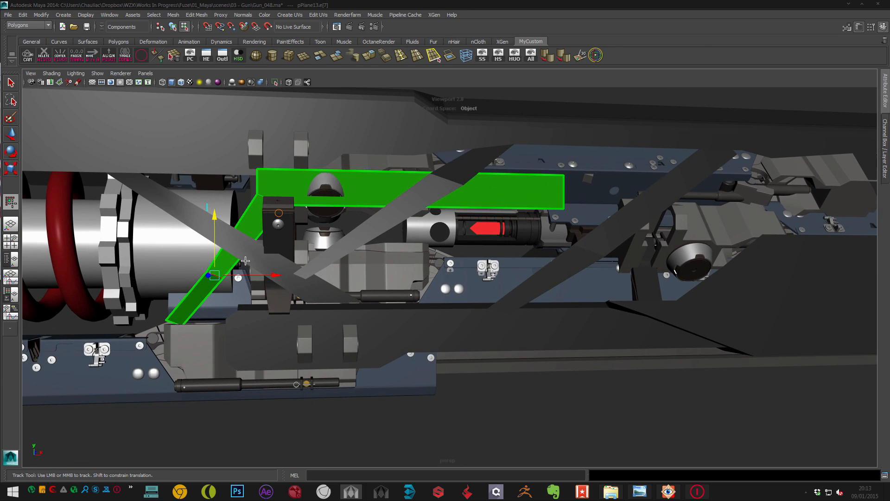
- Fine-tune the arm's shape by lowering the inner bend vertex and adjusting the vertices at its lower end
key(F9)
click(219, 279)
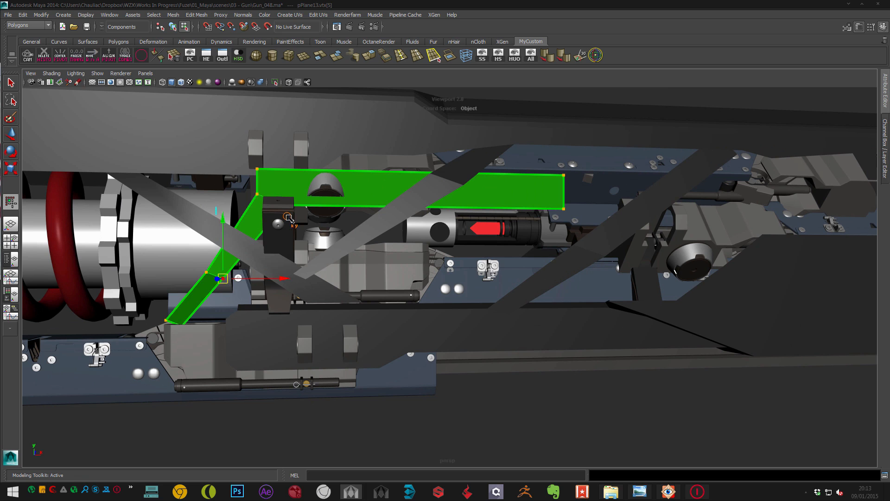
drag(289, 217, 291, 224)
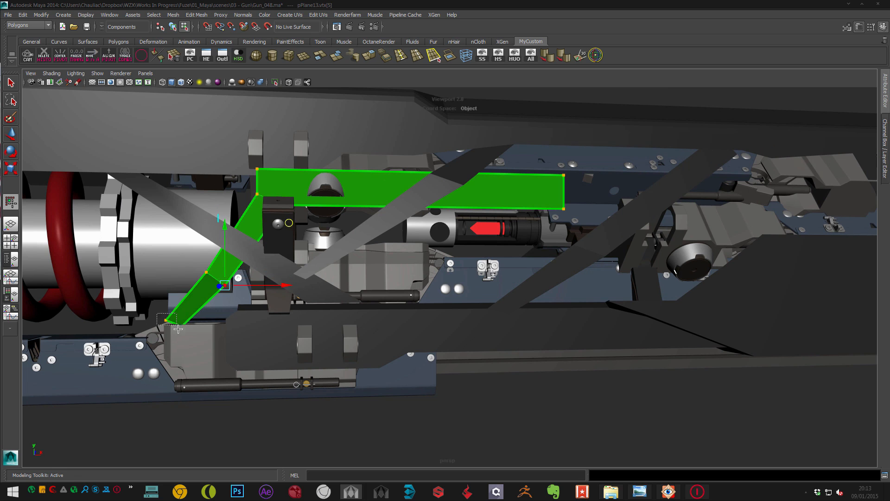
drag(178, 329, 177, 328)
alt+middle_drag(193, 287, 105, 307)
- Select the strip's long horizontal face and shift it in depth within the gun's frame
alt+drag(186, 214, 237, 229)
key(F11)
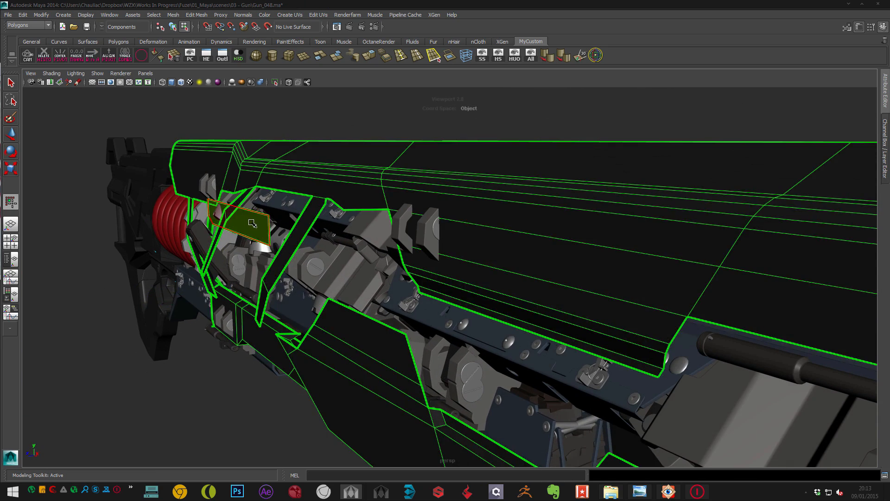
click(246, 227)
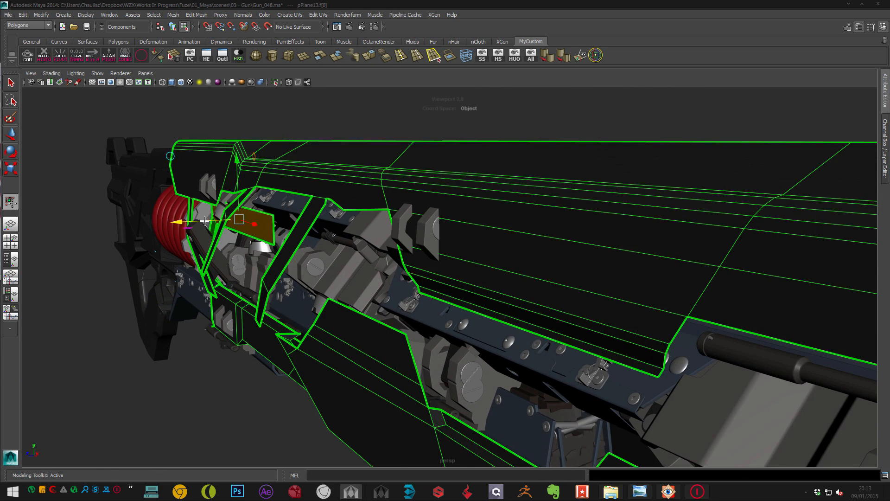
alt+drag(218, 221, 283, 226)
drag(336, 176, 336, 178)
key(F8)
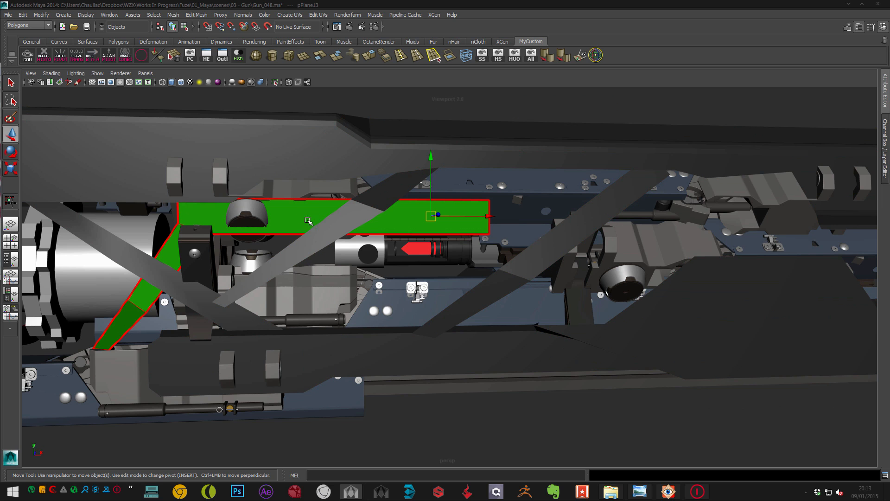
- Stretch the strip's front edge forward along the gun, past the second diagonal brace
alt+middle_drag(480, 221, 325, 233)
alt+right_drag(324, 232, 322, 238)
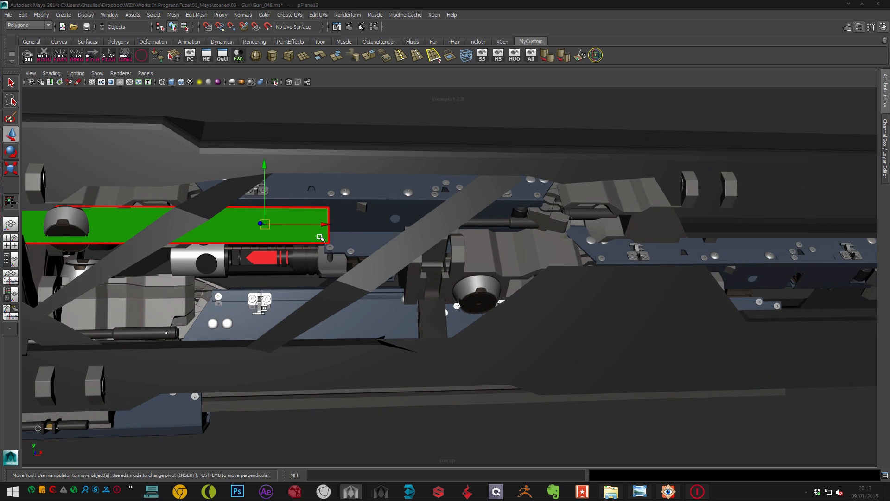
key(y)
key(F10)
click(334, 227)
middle_drag(336, 226, 496, 260)
alt+drag(497, 261, 410, 255)
middle_drag(410, 255, 464, 254)
alt+drag(464, 253, 426, 241)
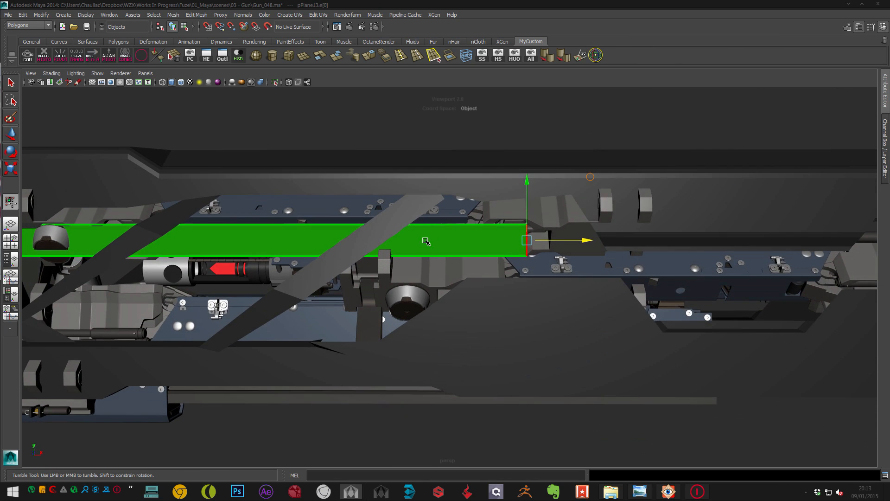
- Adjust the depth position of the lengthened strip's long face relative to the surrounding mechanical parts
alt+middle_drag(394, 231, 384, 215)
alt+right_drag(384, 215, 390, 220)
key(ctrl+e)
alt+drag(393, 239, 346, 246)
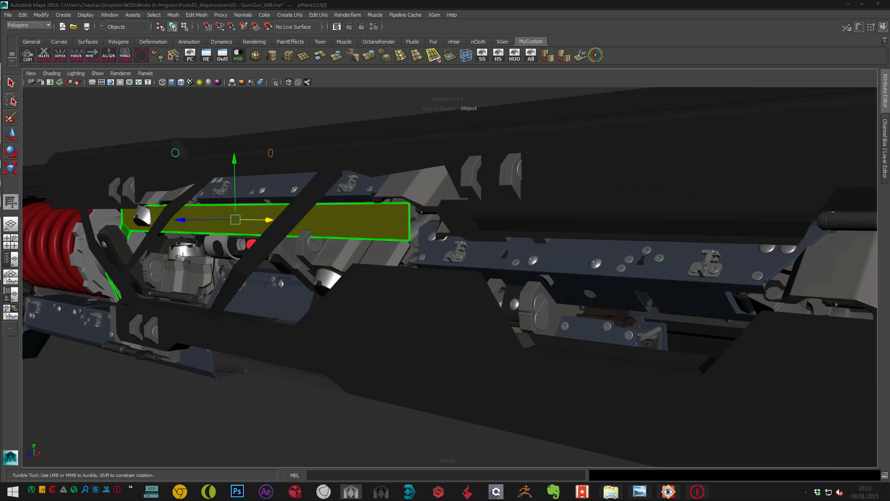
alt+middle_drag(297, 232, 325, 238)
drag(212, 226, 337, 209)
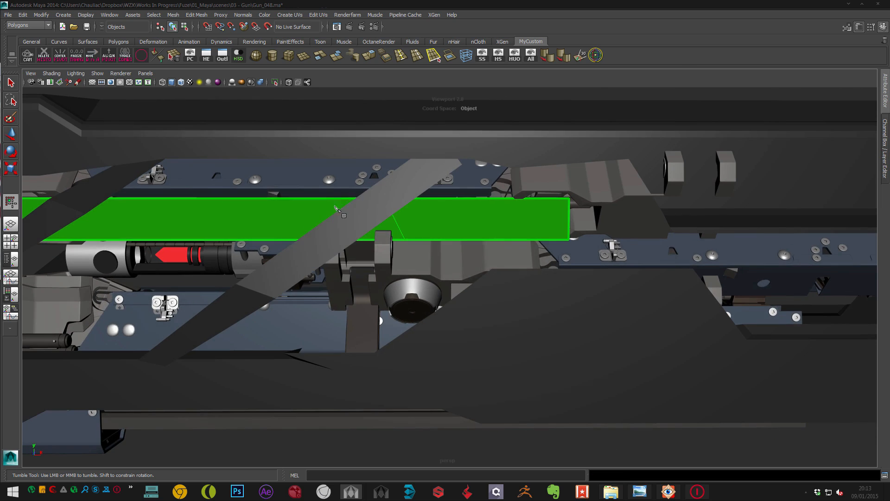
- Finish the slanted cuts above the front bracket and level the edge connecting them
click(302, 240)
key(Return)
click(385, 226)
right_drag(409, 222, 405, 197)
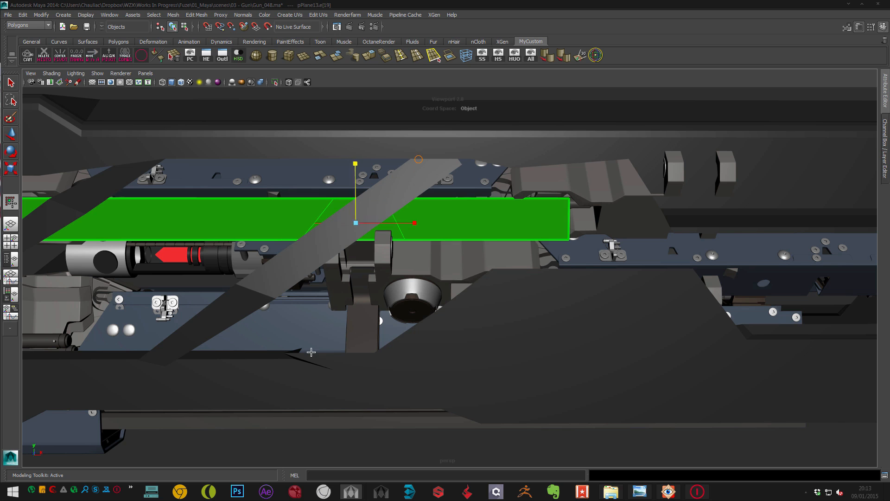
- Delete the trapezoid face above the front bracket to open a notch in the strip's lower edge
right_drag(399, 233, 399, 249)
click(398, 232)
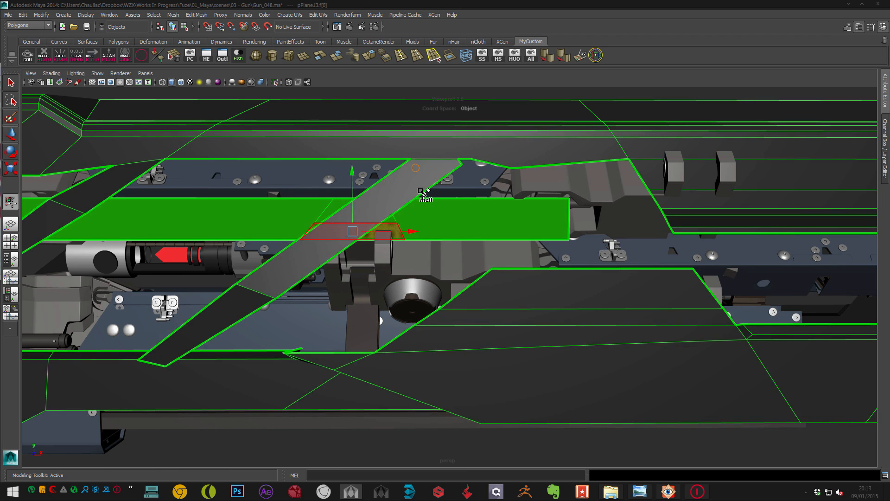
key(Delete)
key(w)
scroll(455, 213, down, 3)
click(417, 140)
alt+middle_drag(423, 161, 503, 157)
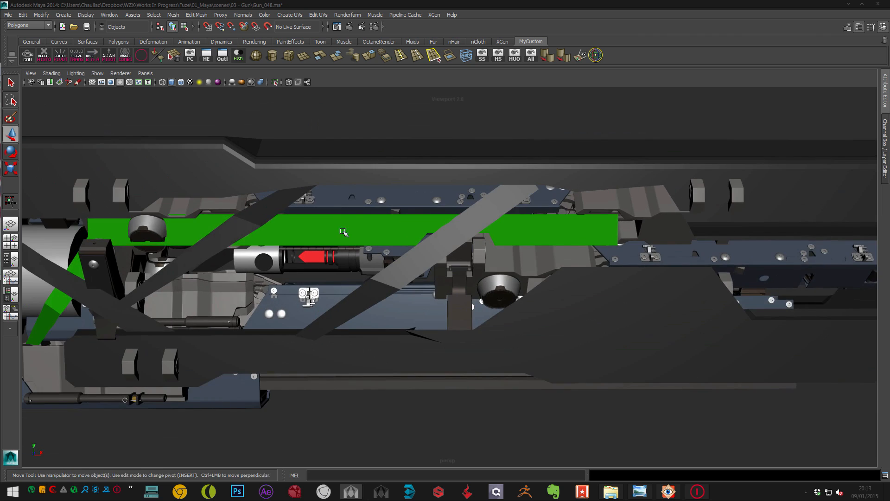
- Cut two slanted edges across the green strip above and ahead of the optic
click(344, 232)
scroll(341, 222, up, 3)
key(ctrl+shift+x)
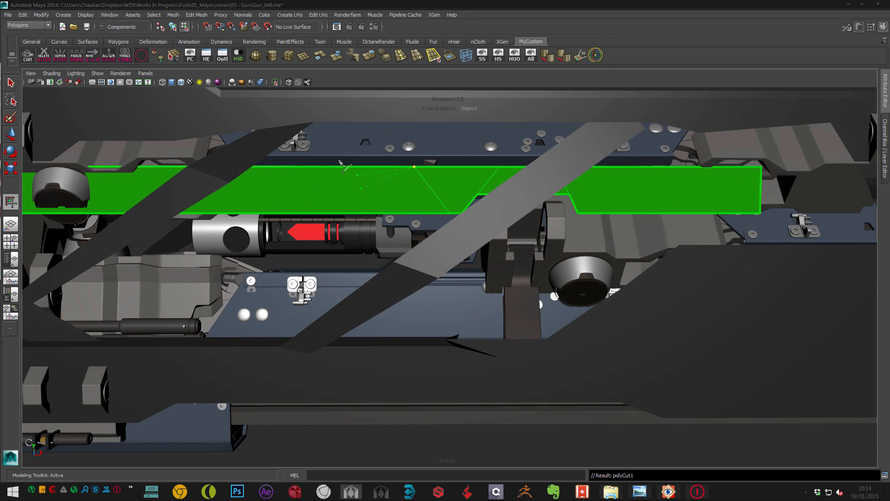
drag(354, 209, 289, 152)
key(w)
key(ctrl+shift+x)
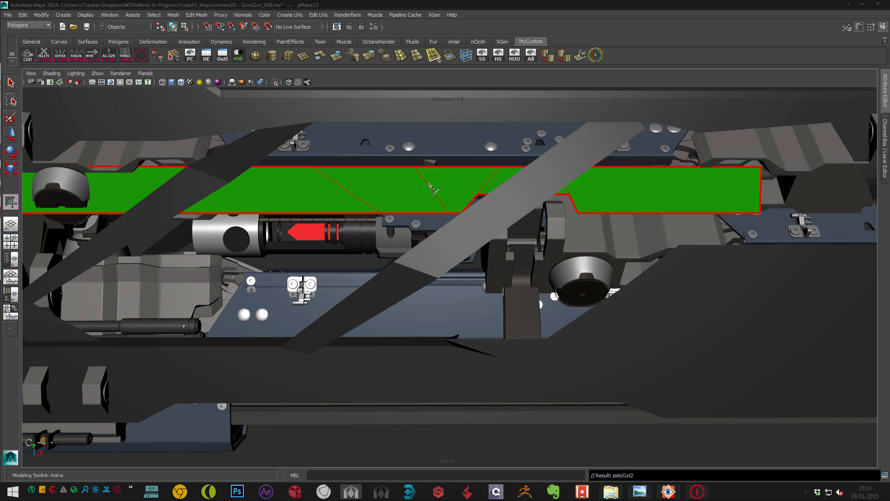
- Split the section between the slanted cuts with two horizontal edges and delete the middle face to make a parallelogram window
ctrl+click(428, 184)
ctrl+click(439, 195)
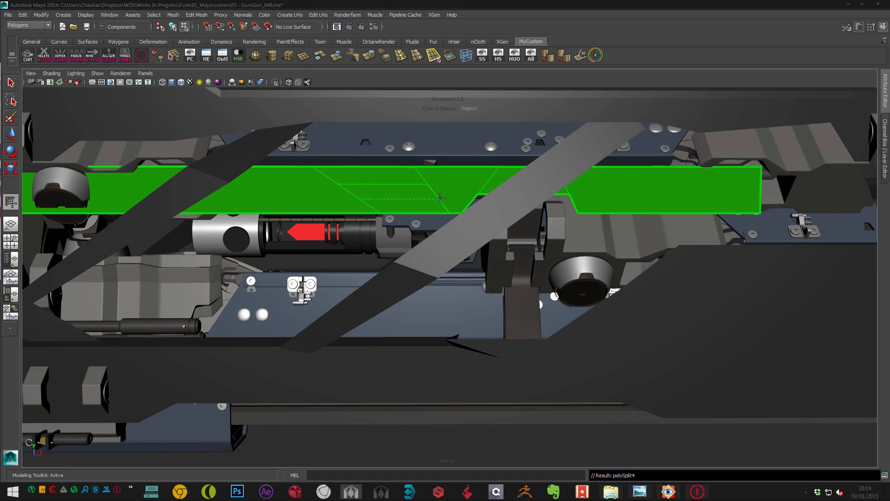
ctrl+click(440, 199)
key(w)
click(416, 193)
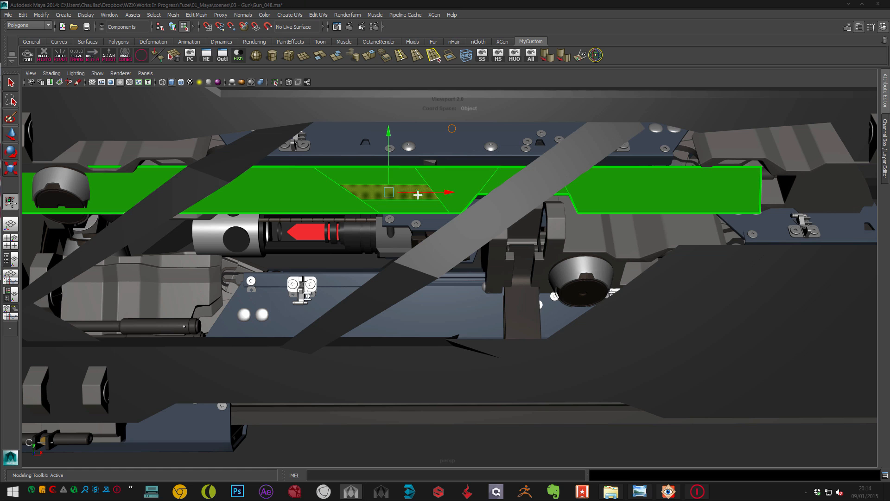
key(Delete)
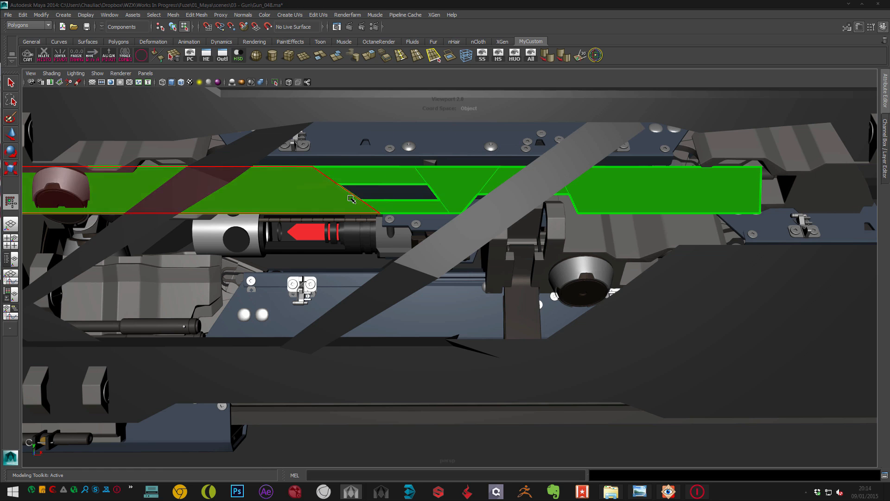
alt+middle_drag(448, 198, 462, 183)
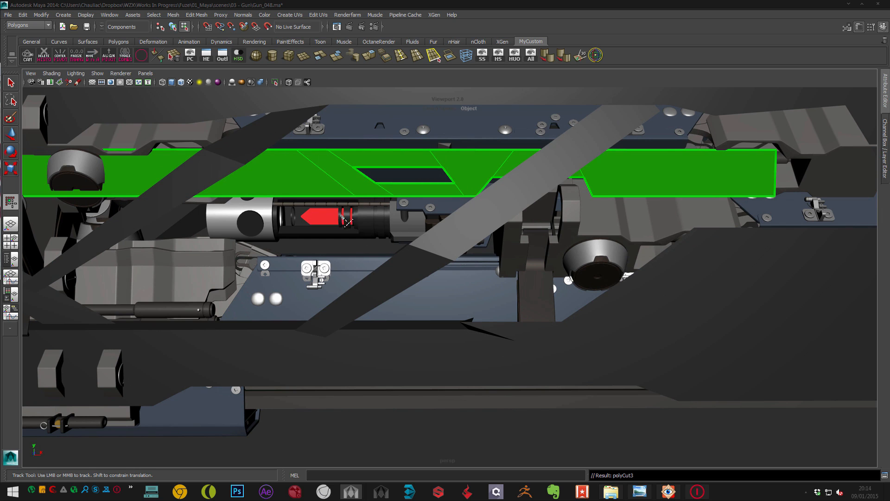
- Split the strip horizontally from the slanted cut behind the window to its rear edge
click(297, 150)
alt+middle_drag(293, 190, 395, 189)
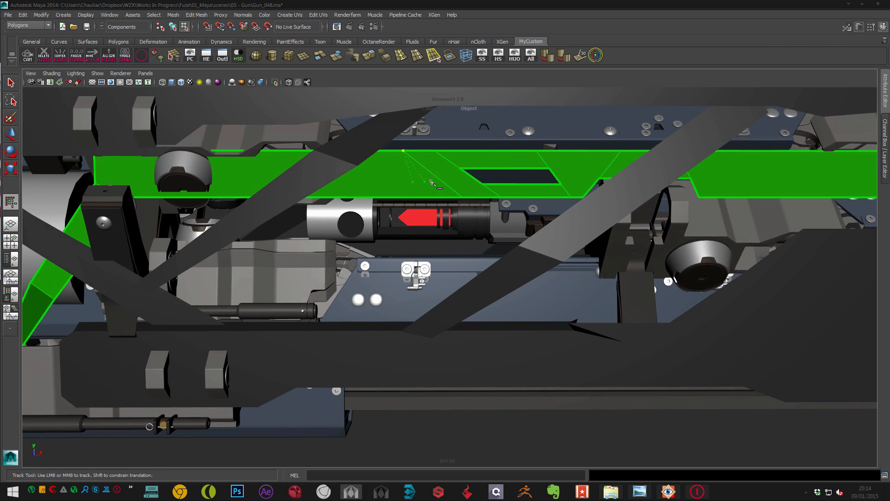
right_click(414, 179)
click(95, 178)
right_click(95, 177)
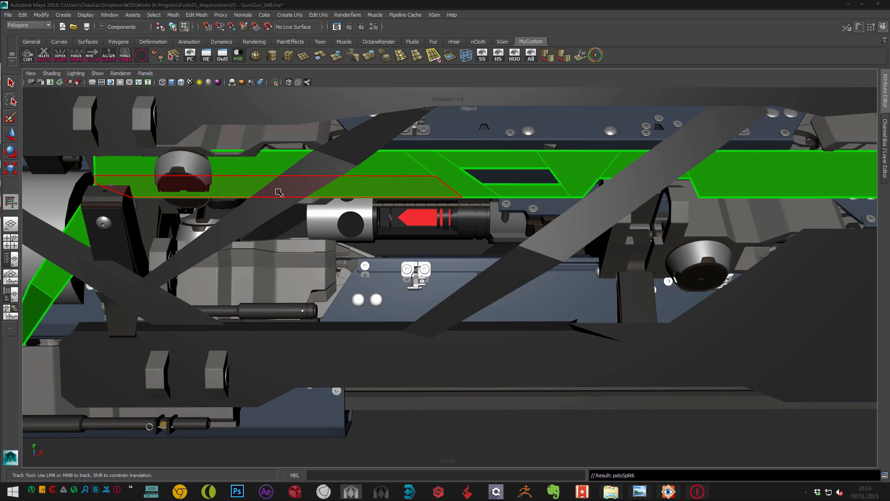
- Delete the lower face above the optic to open a long notch with slanted ends in the strip
click(369, 182)
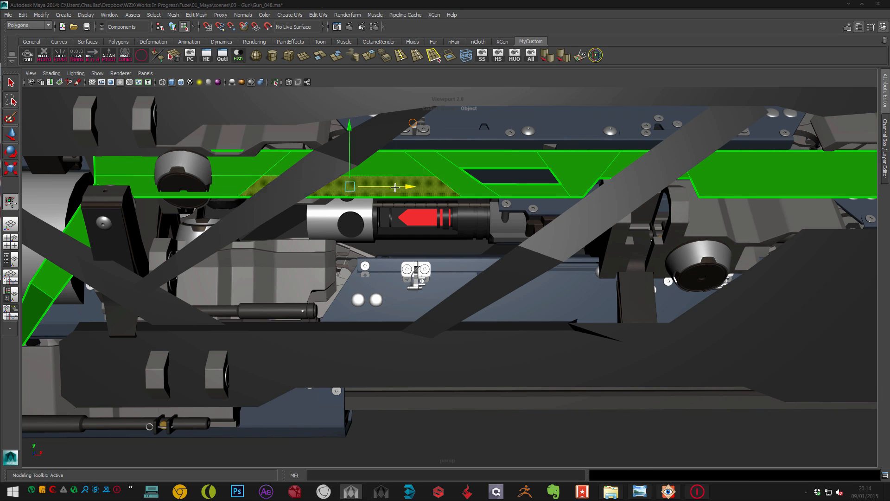
key(Delete)
scroll(404, 203, down, 1)
alt+middle_drag(354, 194, 344, 202)
scroll(320, 198, up, 1)
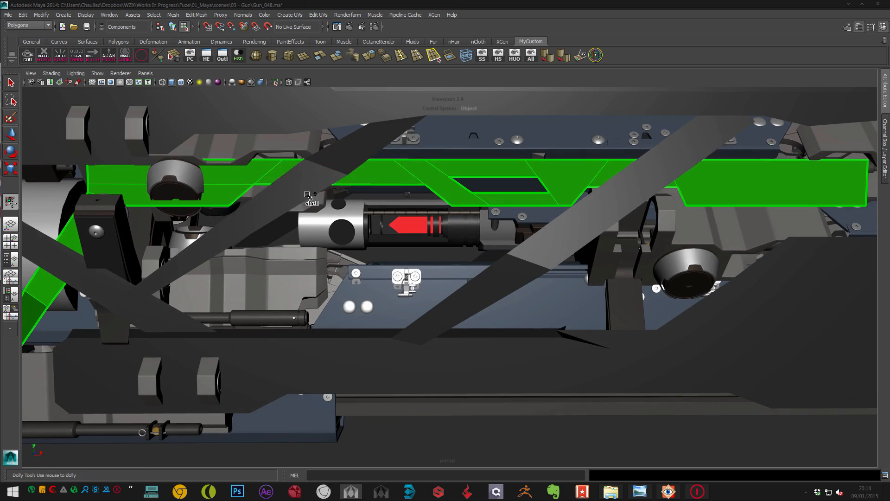
- Cut out and delete the small face beneath the round knob at the strip's rear
scroll(161, 203, up, 1)
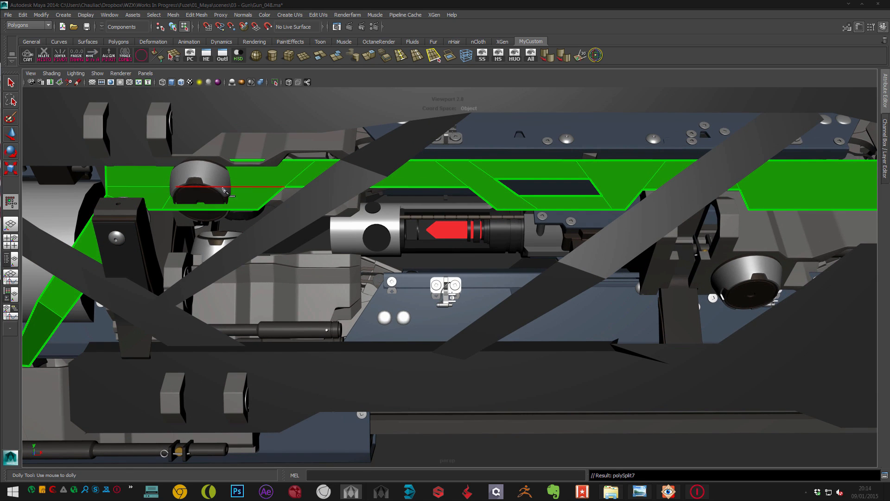
right_click(233, 211)
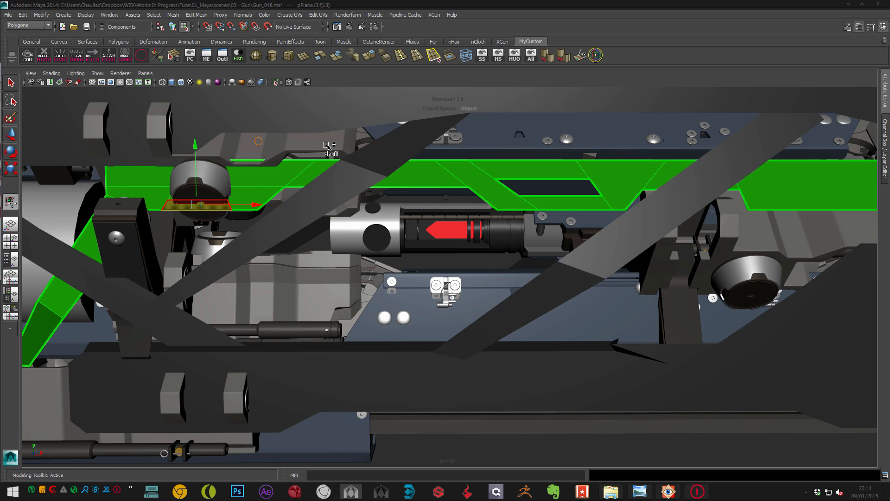
alt+middle_drag(247, 183, 244, 208)
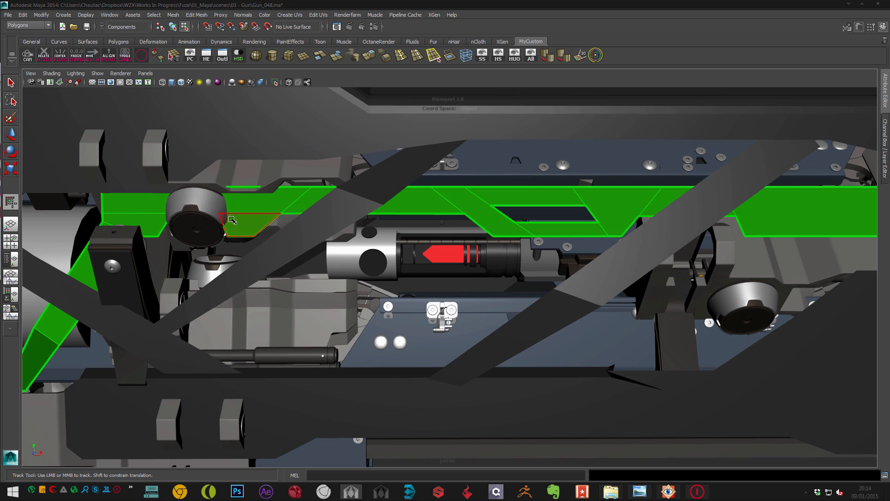
- Move the vertex pairs on both sides of the rear notch to fit its outline around the round knob
click(219, 214)
drag(248, 238, 248, 237)
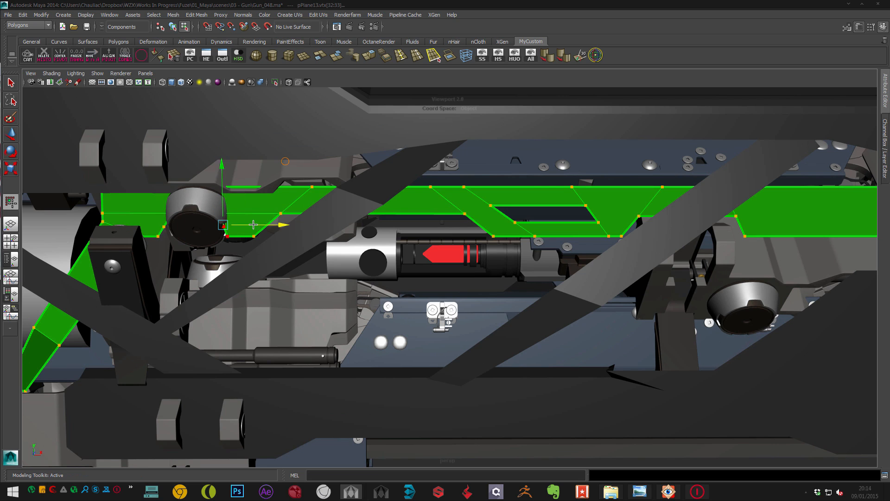
alt+drag(152, 212, 169, 215)
drag(168, 216, 217, 258)
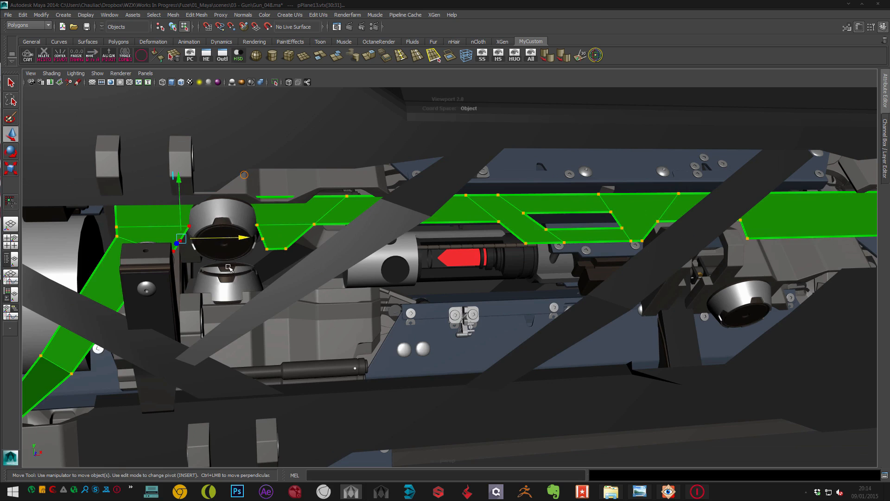
- Move the vertices of the strip section just ahead of the rear round knob slightly forward to widen the notch around it
key(F8)
click(228, 267)
scroll(229, 266, down, 3)
click(446, 115)
alt+drag(446, 114, 274, 194)
scroll(283, 213, up, 3)
right_drag(191, 203, 191, 204)
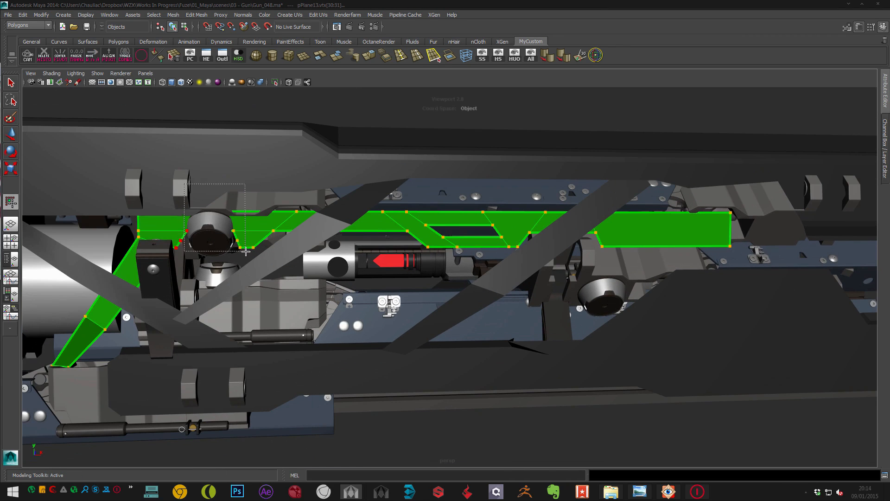
drag(185, 223, 225, 264)
middle_drag(275, 271, 282, 270)
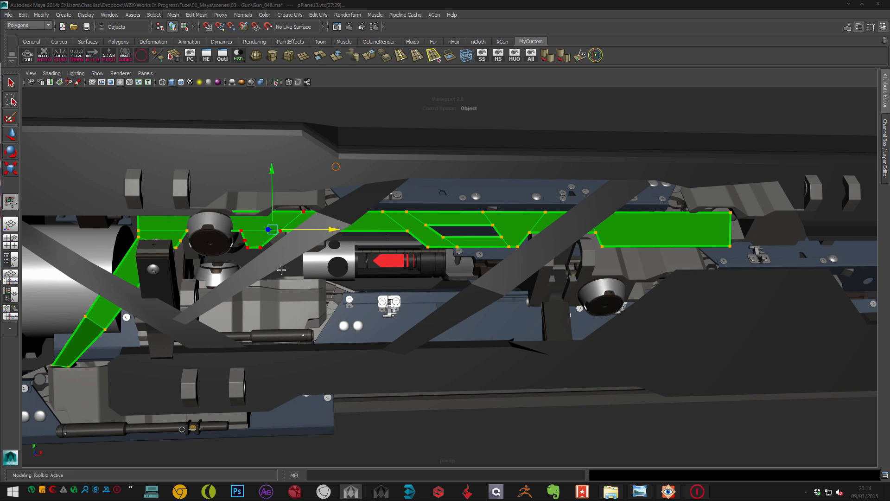
alt+drag(293, 266, 283, 263)
click(390, 128)
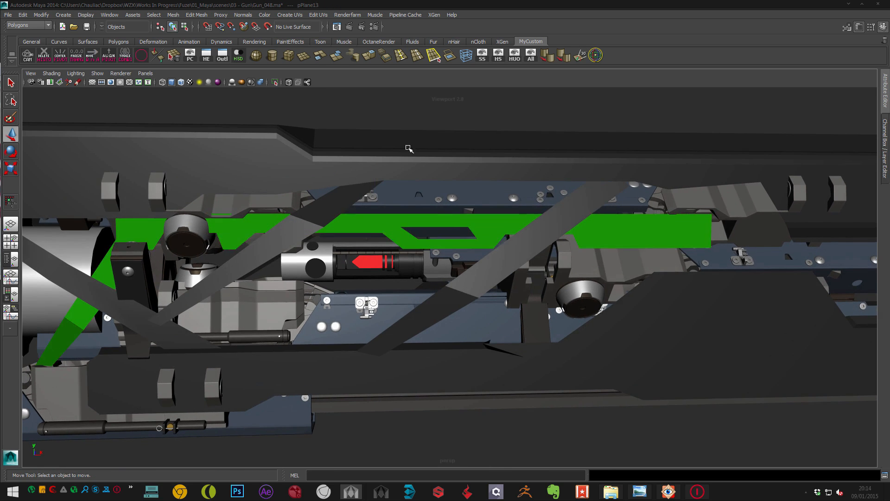
- Cut two parallel slanted edges across the strip's front section, above and ahead of the front round knob
alt+drag(408, 147, 221, 141)
alt+right_drag(221, 141, 185, 139)
alt+drag(260, 158, 384, 214)
alt+right_drag(384, 215, 431, 214)
alt+middle_drag(353, 211, 219, 213)
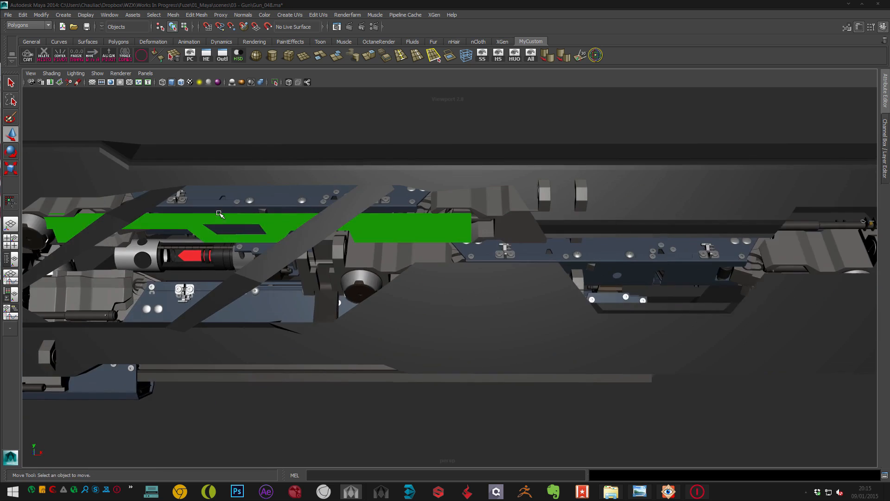
alt+right_drag(218, 213, 325, 218)
alt+middle_drag(456, 217, 300, 232)
click(301, 233)
alt+drag(300, 233, 297, 230)
alt+middle_drag(297, 229, 345, 210)
alt+right_drag(298, 216, 328, 211)
key(y)
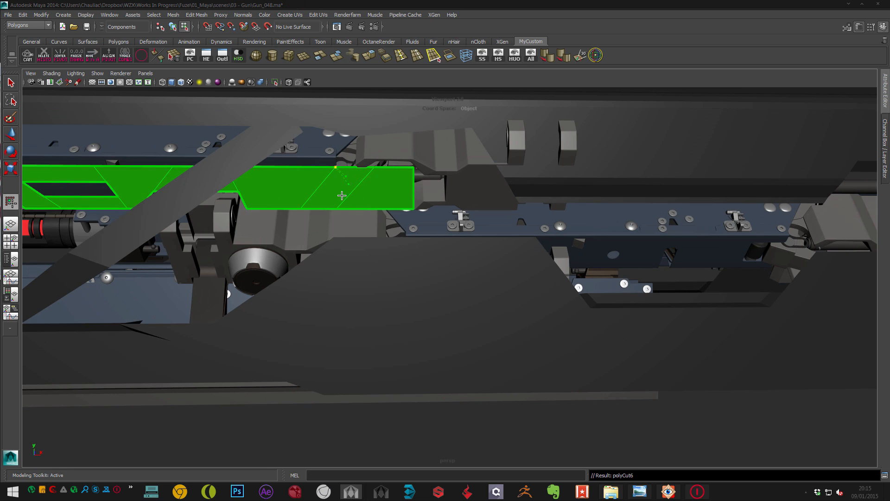
shift+middle_drag(350, 180, 336, 195)
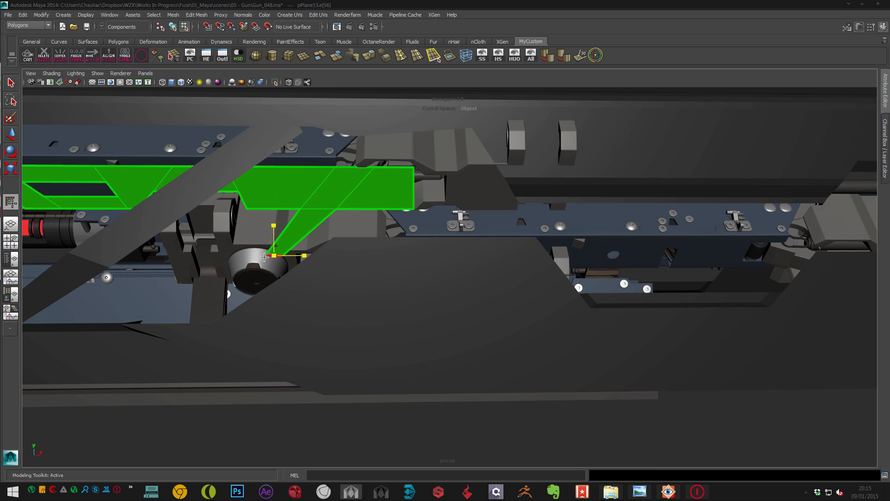
- Extrude the lower edge between the slanted cuts into a leg running diagonally beside the front knob, ending straight down behind the lower cover
alt+drag(346, 182, 286, 213)
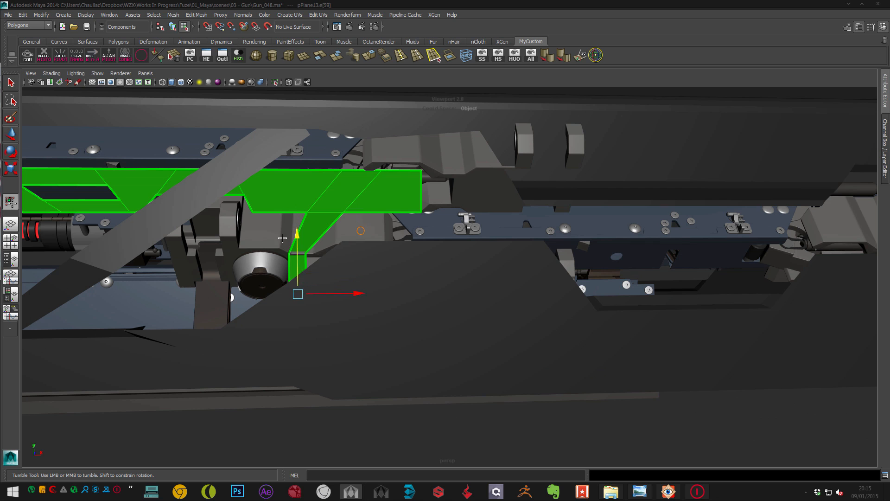
click(301, 253)
alt+drag(301, 253, 294, 280)
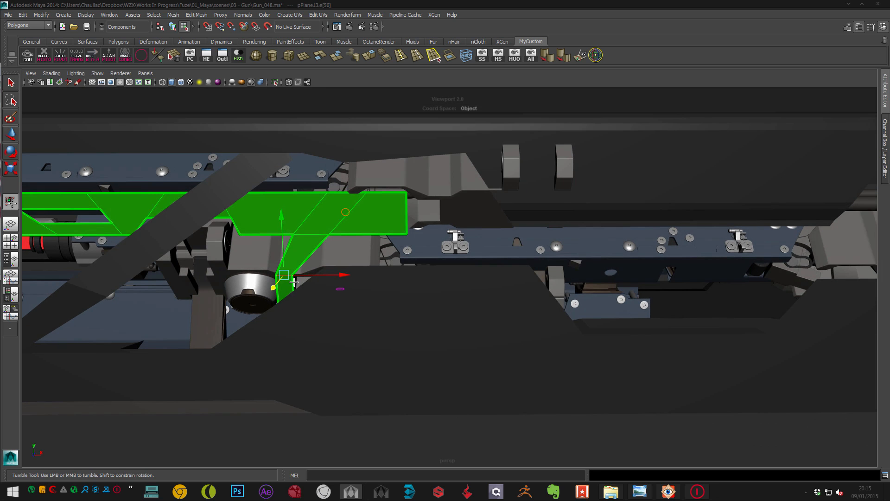
alt+right_drag(308, 274, 320, 237)
right_drag(360, 238, 353, 212)
click(383, 172)
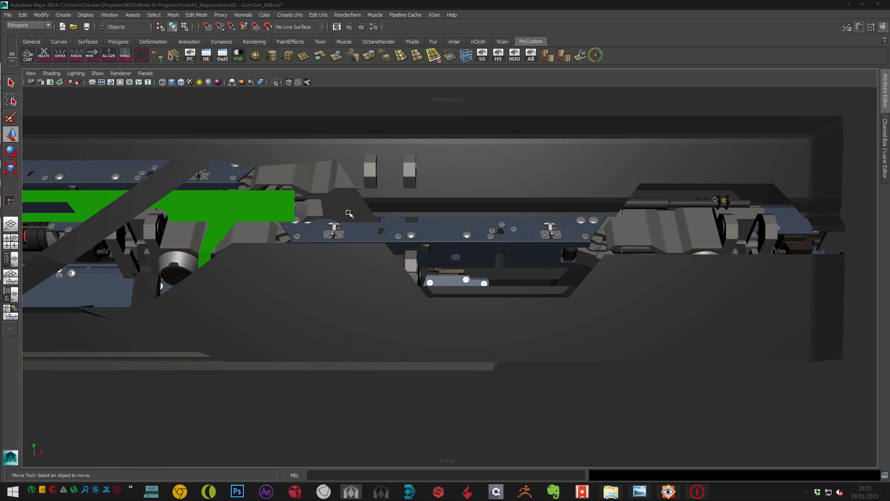
- Chamfer the lower corner at the strip's front end
alt+drag(268, 213, 321, 217)
click(321, 217)
shift+right_drag(321, 217, 392, 189)
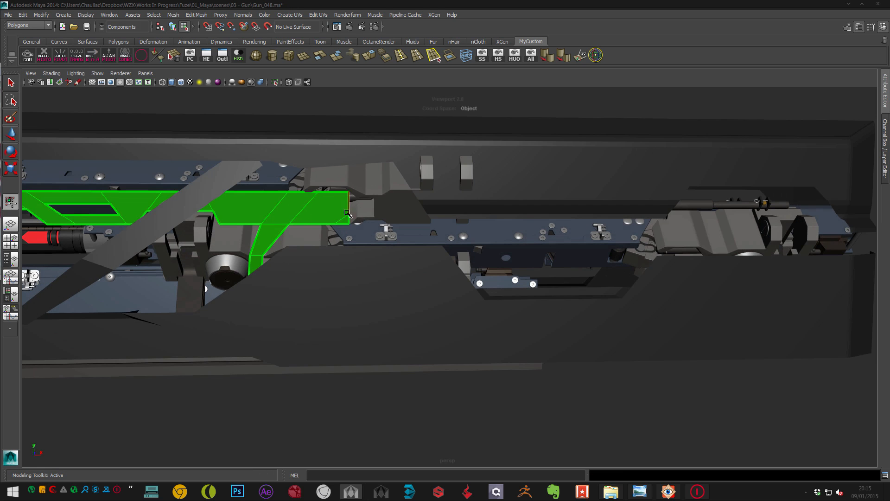
key(w)
right_drag(332, 209, 236, 153)
click(237, 152)
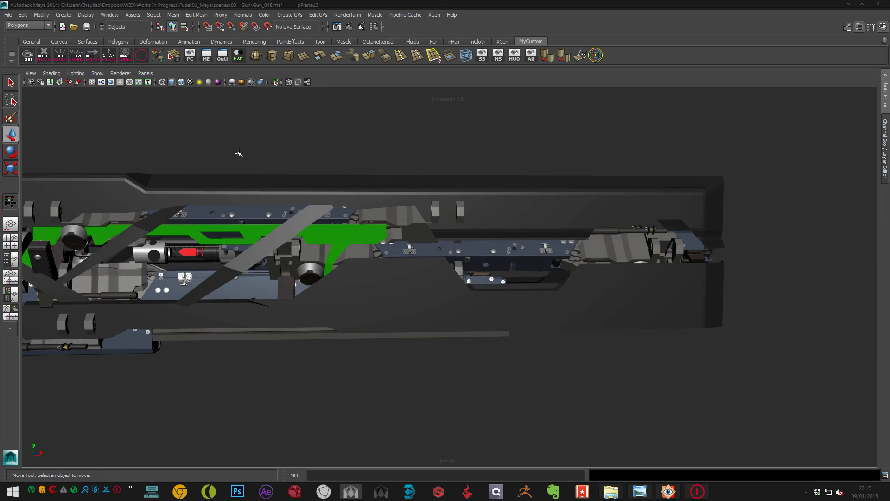
- Extrude the strip's whole upper edge slightly upward to add a narrow row of faces
alt+middle_drag(236, 151, 338, 141)
alt+drag(338, 141, 358, 139)
alt+right_drag(358, 139, 326, 213)
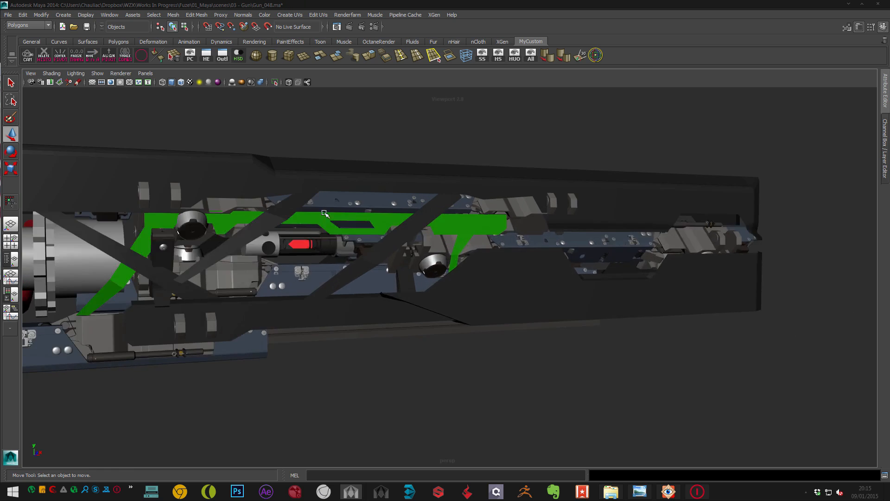
alt+middle_drag(253, 199, 312, 193)
alt+right_drag(312, 193, 311, 227)
click(324, 212)
alt+drag(324, 212, 319, 209)
drag(311, 151, 350, 173)
key(F10)
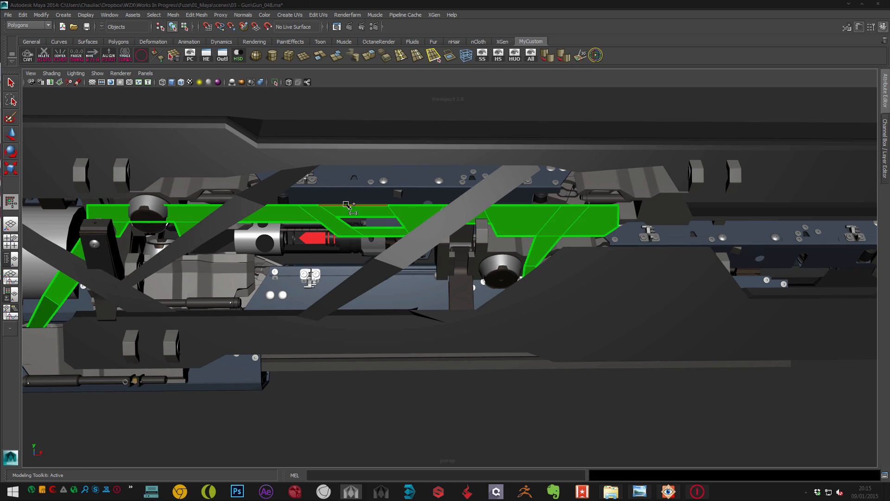
click(315, 205)
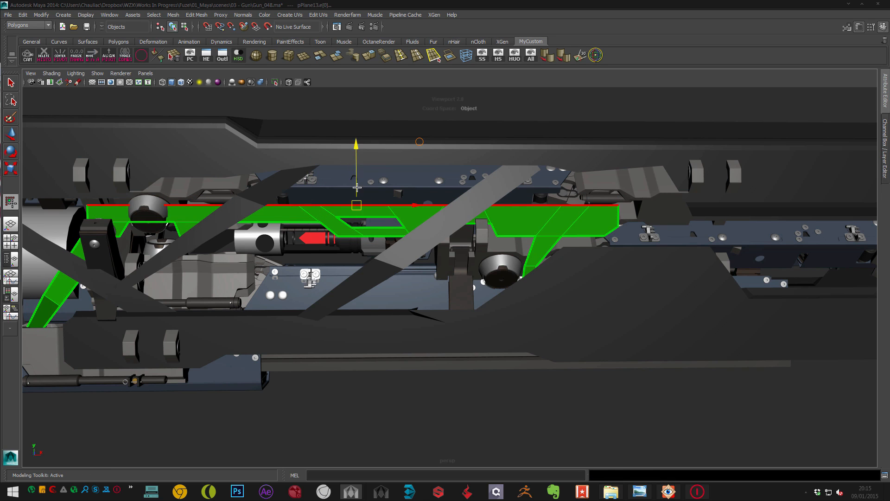
key(ctrl+e)
drag(357, 187, 360, 180)
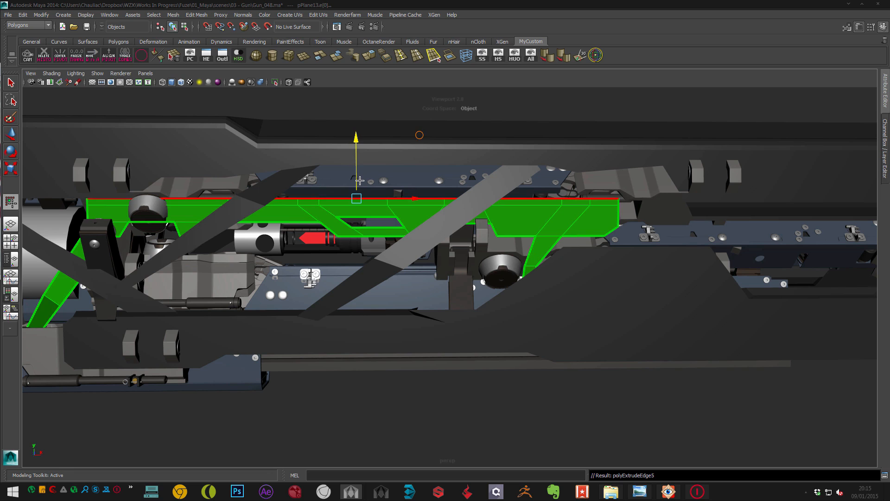
click(396, 113)
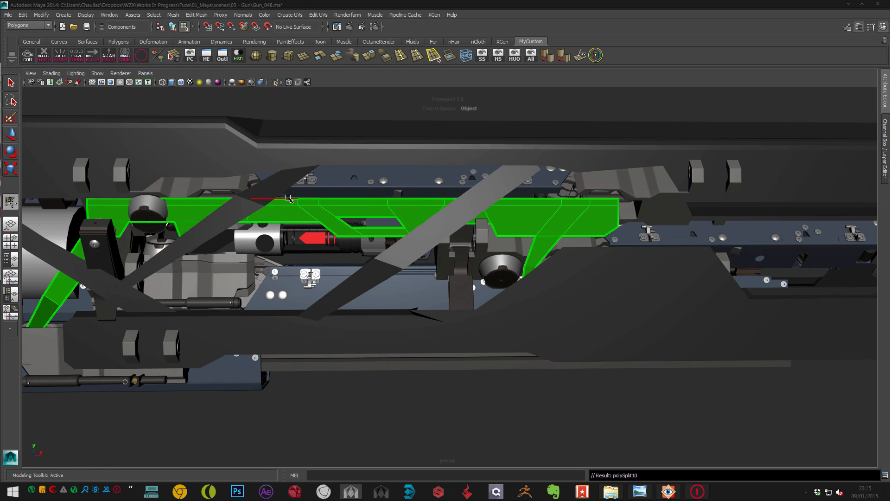
- Extrude the upper edges ahead of the rear split upward to add a second raised row towards the blue rail
click(286, 201)
shift+double_click(602, 199)
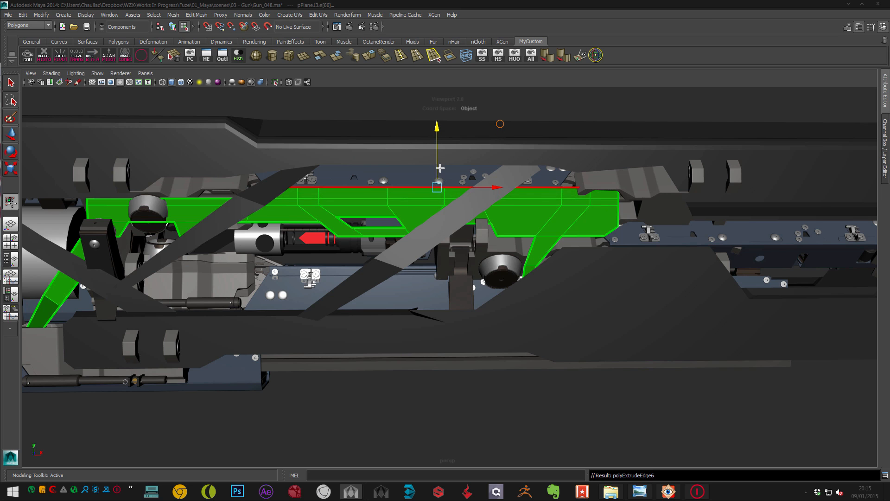
alt+drag(440, 174, 265, 211)
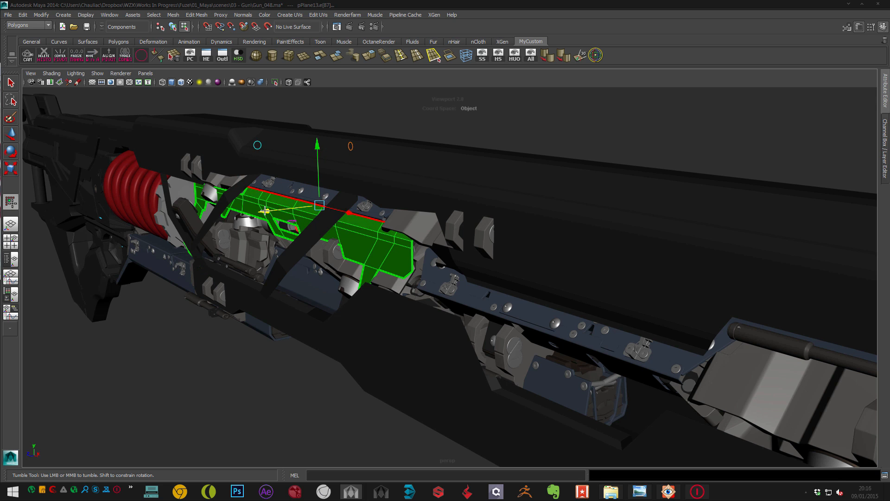
alt+right_drag(265, 210, 478, 211)
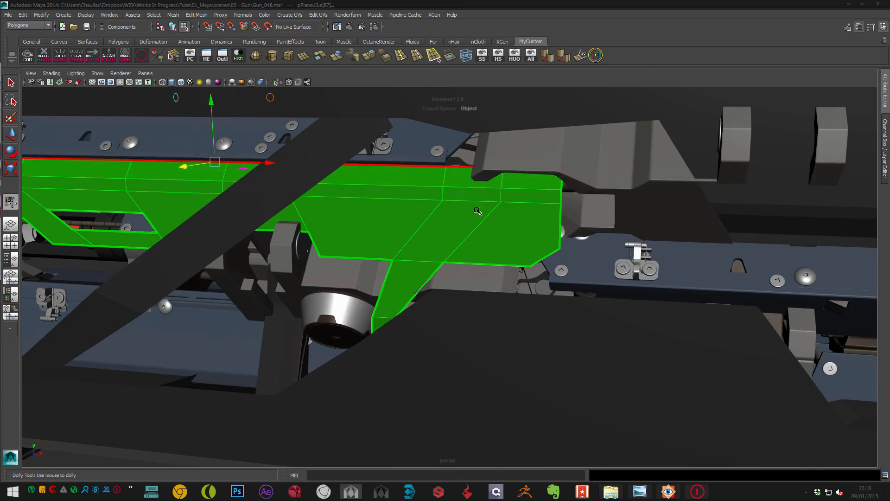
- Delete the front faces of the raised upper row beneath the front bracket, leaving a step in the outline
click(453, 183)
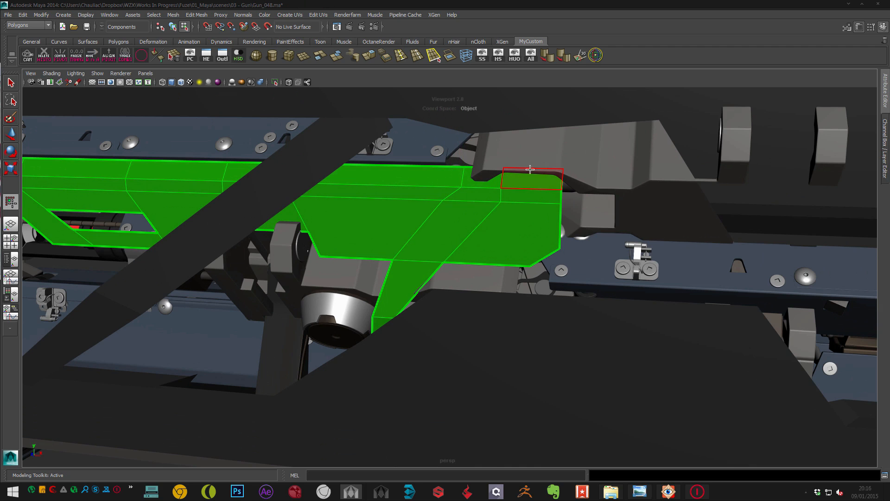
click(500, 181)
key(Delete)
alt+drag(464, 197, 491, 204)
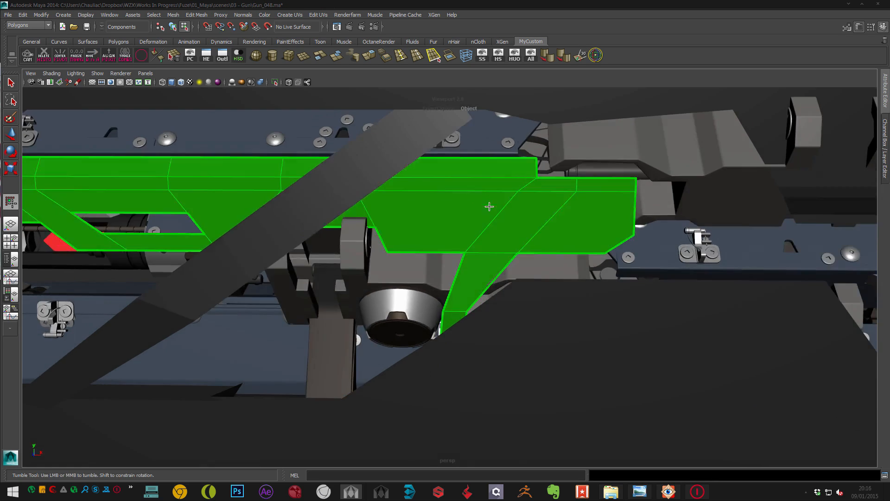
alt+right_drag(490, 204, 356, 199)
alt+middle_drag(356, 199, 441, 223)
key(F8)
click(410, 125)
alt+drag(362, 187, 366, 233)
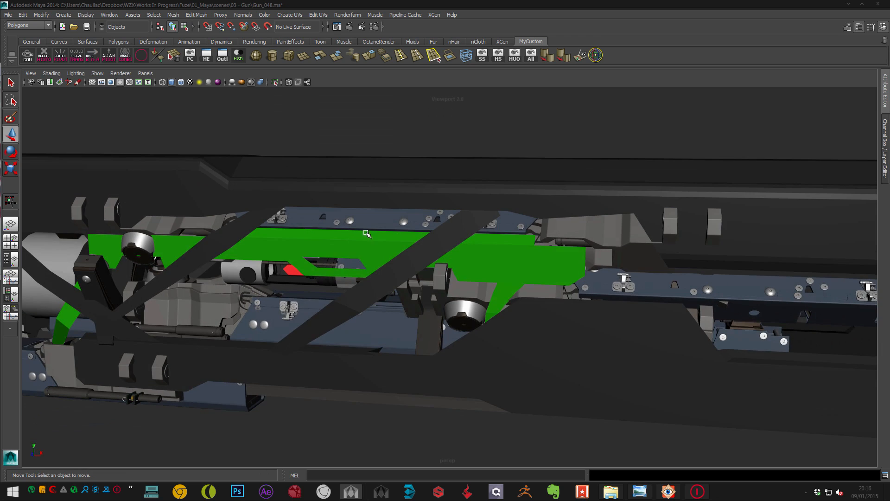
- Examine how the panel's raised upper edge and stepped front end fit against the blue rail and the bracket
right_drag(337, 234, 337, 215)
click(334, 238)
double_click(333, 238)
alt+drag(324, 240, 326, 240)
scroll(435, 165, down, 3)
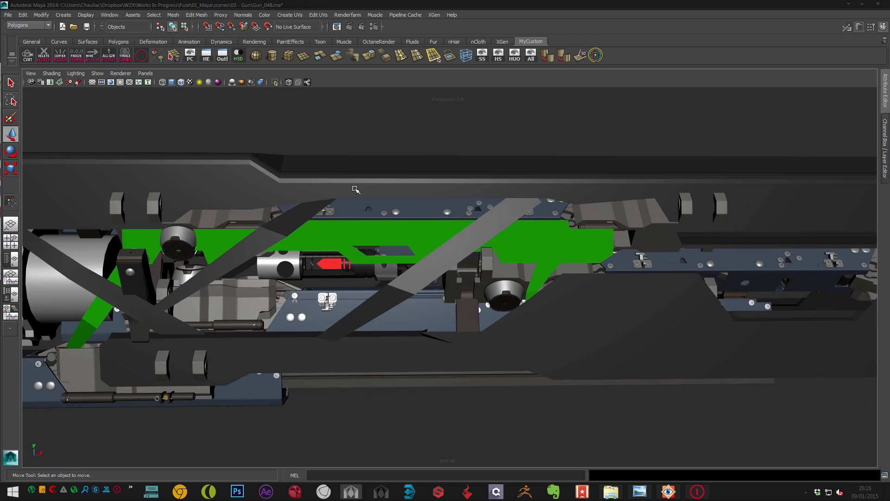
scroll(227, 215, up, 2)
alt+middle_drag(401, 222, 357, 200)
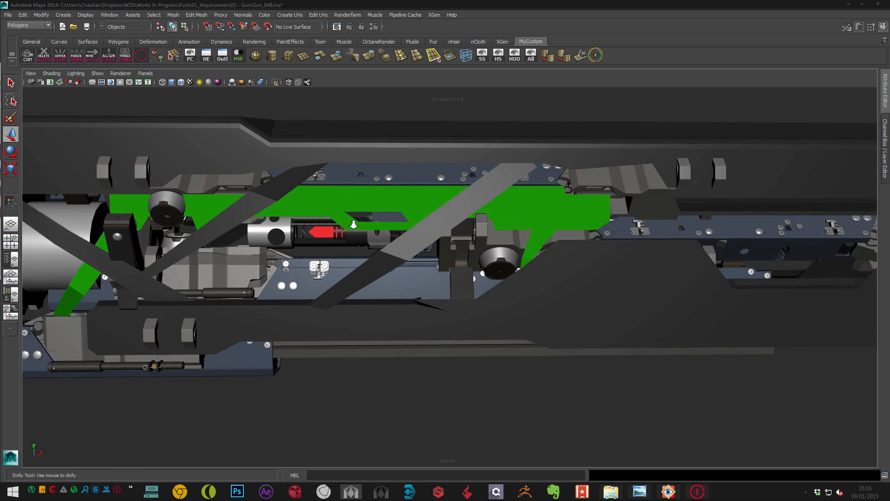
scroll(357, 200, up, 1)
scroll(300, 193, up, 2)
alt+middle_drag(296, 175, 360, 212)
- Shift the slanted vertex columns at the window's rear end slightly forward and raise the lower edge of the bar beneath the window
click(300, 193)
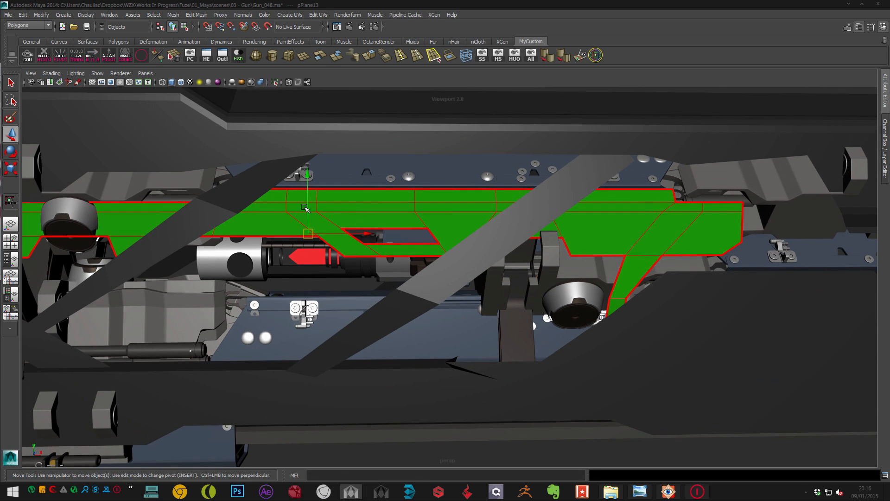
key(F9)
drag(384, 253, 384, 256)
middle_drag(384, 255, 384, 261)
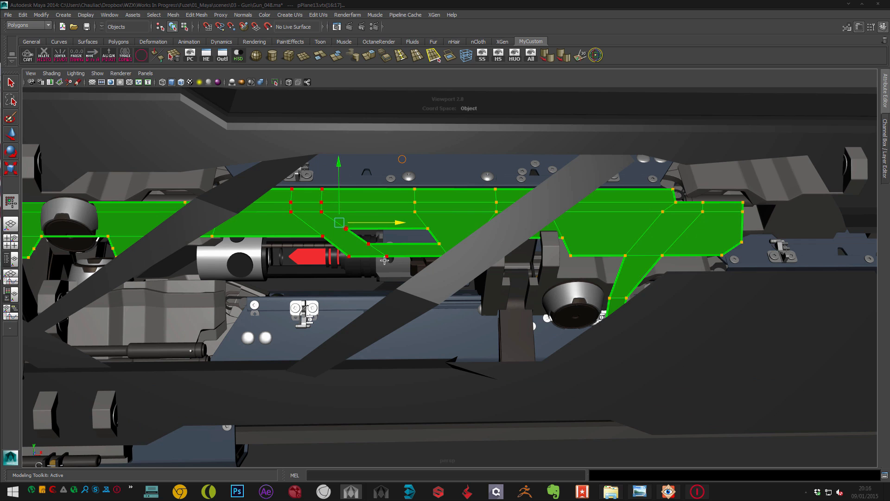
drag(542, 270, 540, 269)
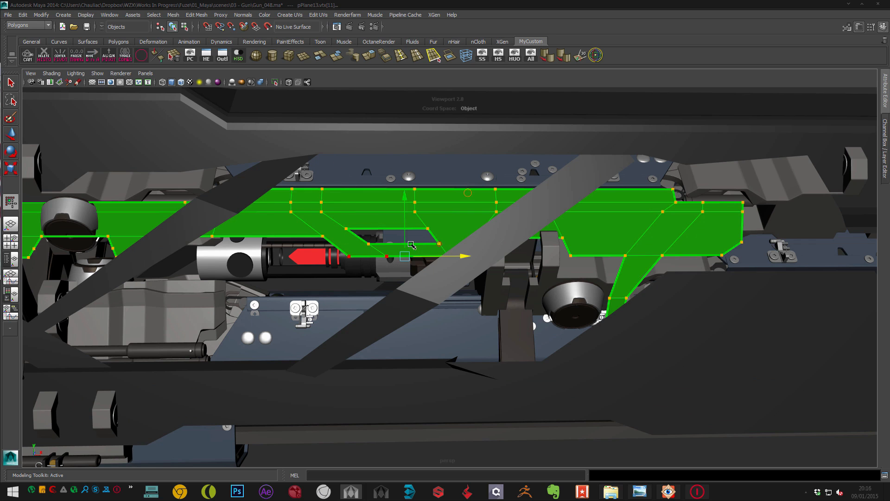
middle_drag(404, 240, 404, 239)
key(F8)
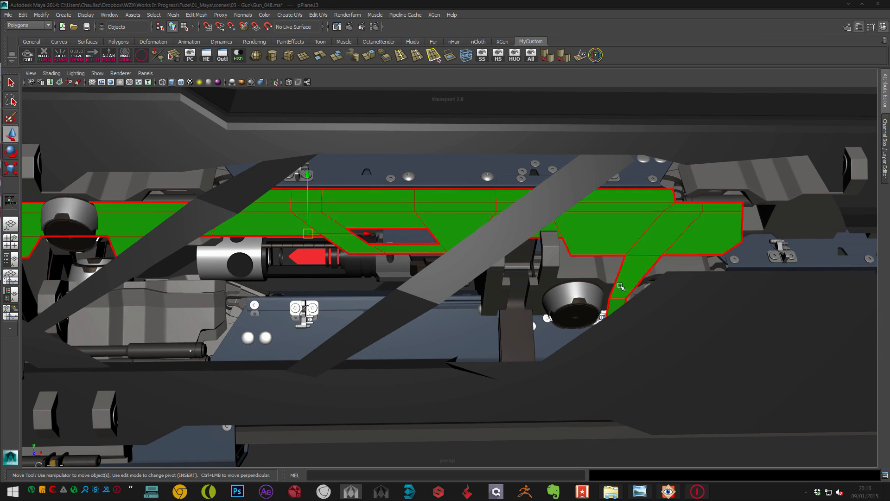
- Raise the two upper vertices of the notch behind the front diagonal brace to clear the bracket beneath it
alt+drag(400, 267, 501, 199)
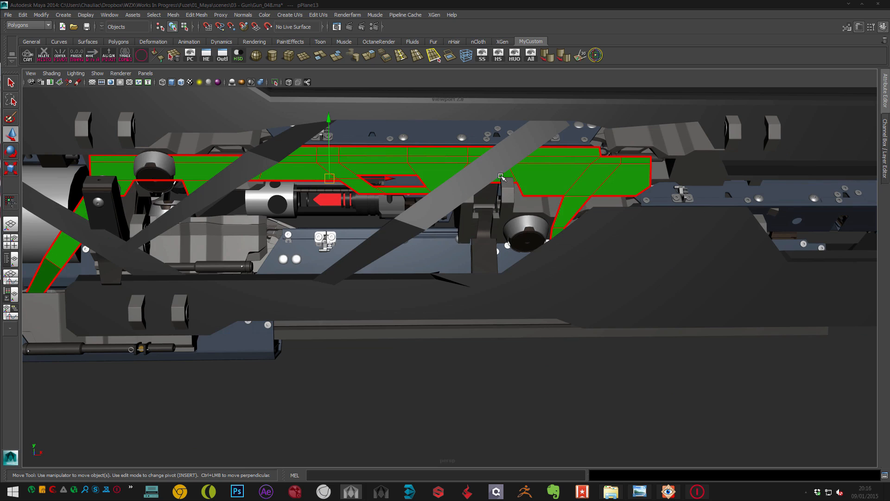
key(y)
key(w)
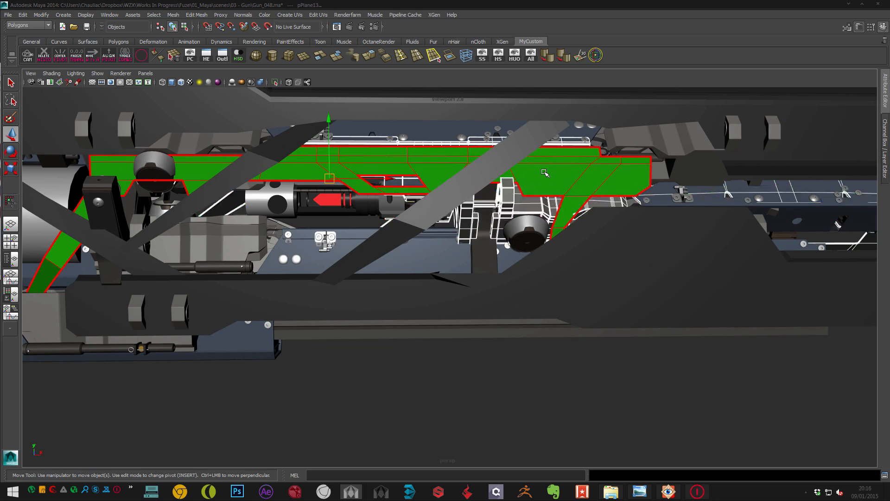
key(F8)
drag(538, 174, 457, 189)
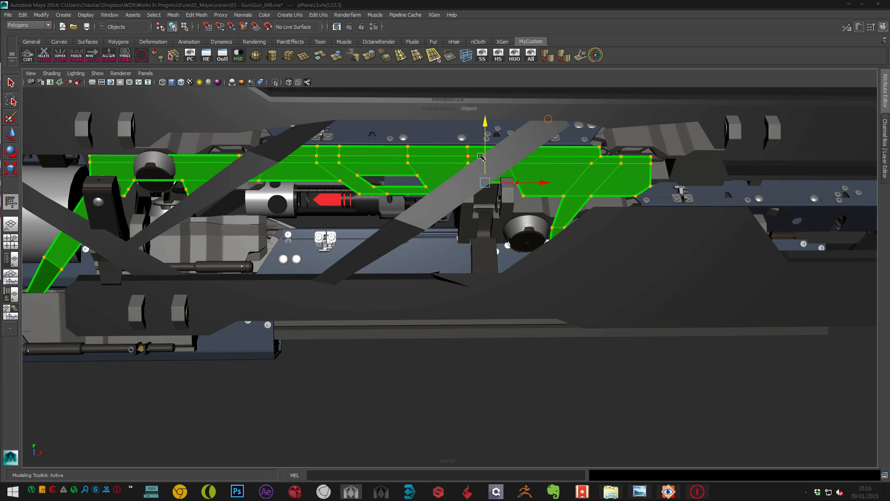
middle_drag(480, 156, 487, 152)
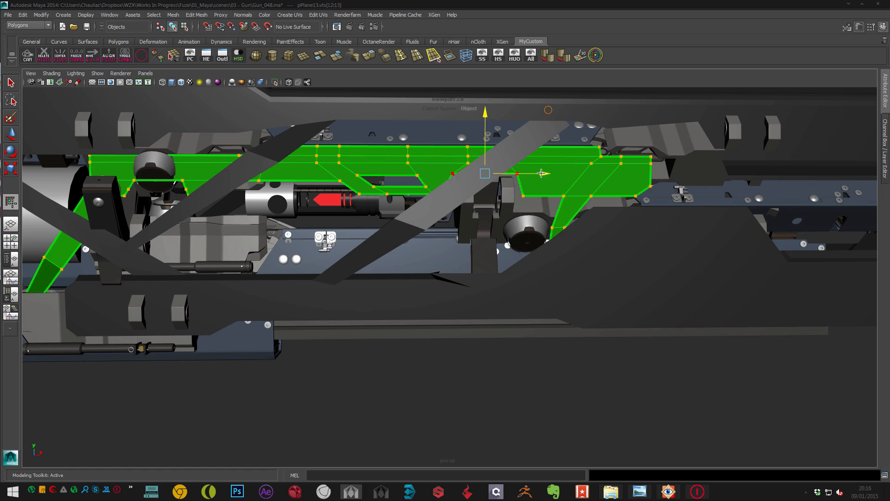
drag(541, 173, 539, 175)
click(488, 226)
key(F8)
alt+middle_drag(330, 234, 357, 239)
click(385, 357)
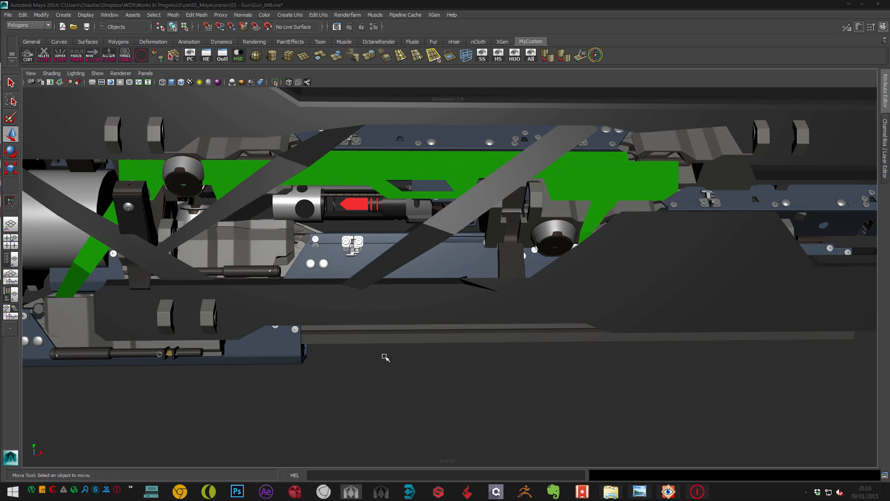
alt+right_drag(385, 356, 307, 239)
alt+middle_drag(307, 239, 313, 232)
alt+right_drag(323, 235, 374, 238)
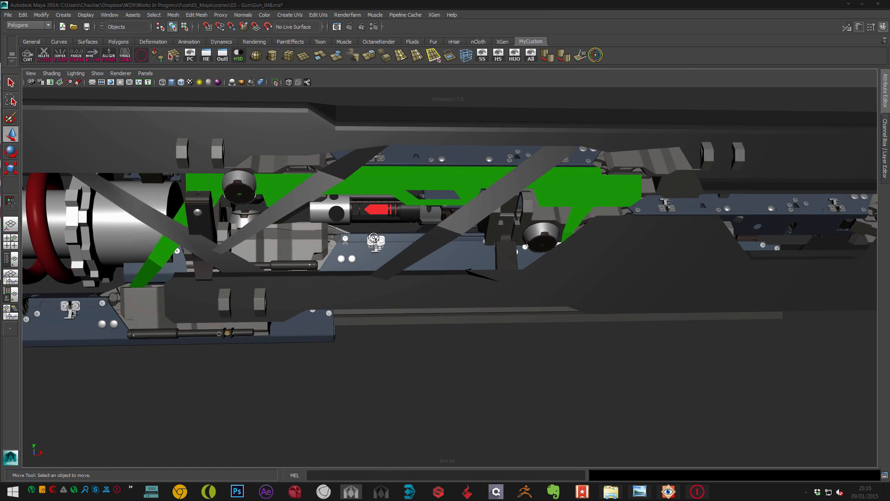
alt+drag(374, 238, 357, 217)
alt+middle_drag(321, 198, 356, 202)
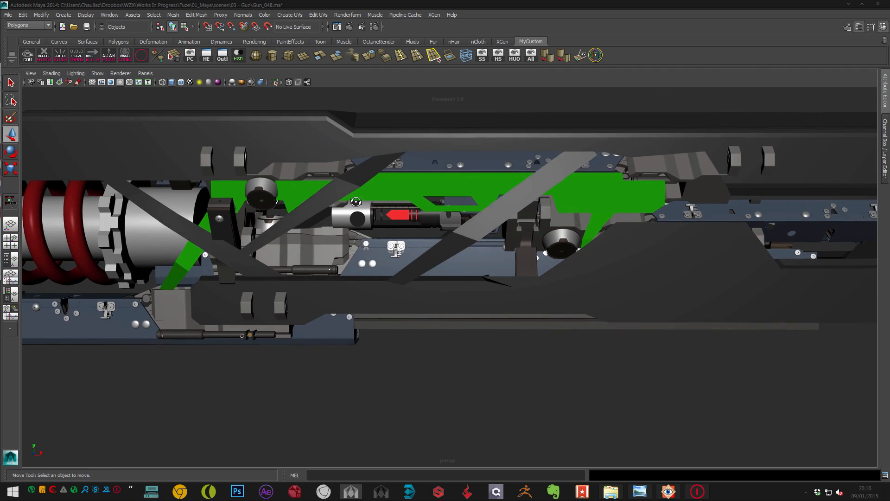
- Assign the dark grey material to the green panel above the glowing optic
alt+drag(356, 201, 296, 200)
key(q)
click(297, 201)
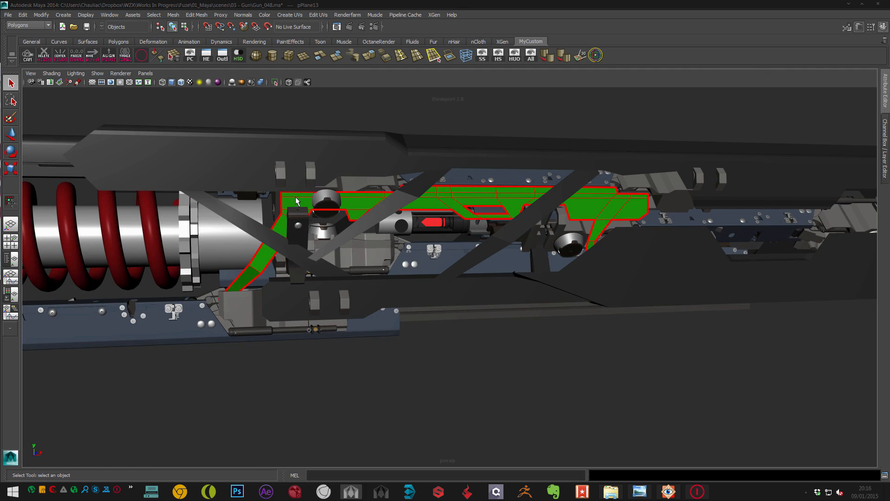
right_drag(297, 200, 368, 460)
alt+drag(389, 419, 468, 237)
right_drag(468, 236, 521, 373)
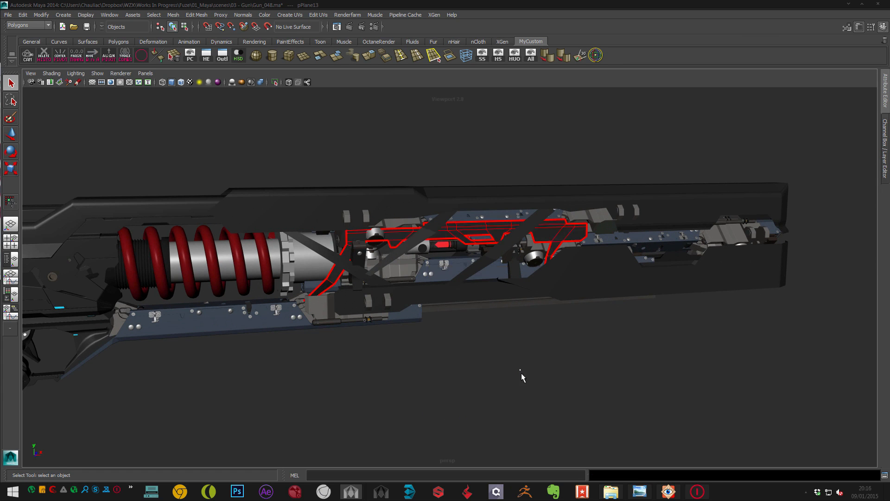
- Try raising the panel's whole upper edge between the front and rear brackets, and undo the change
alt+drag(521, 373, 439, 302)
scroll(405, 255, up, 5)
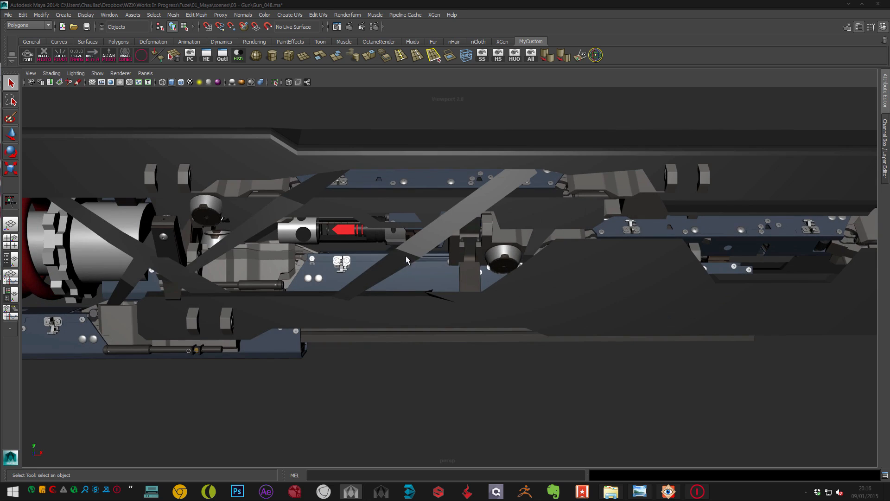
click(347, 193)
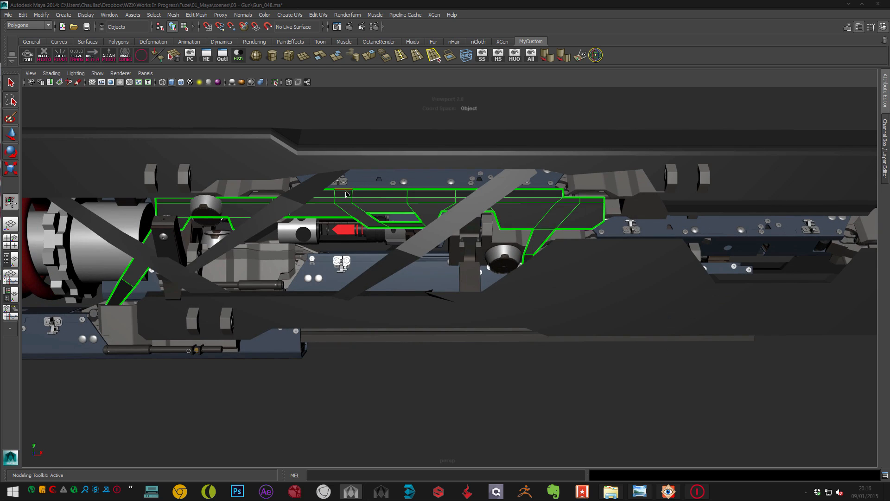
double_click(353, 193)
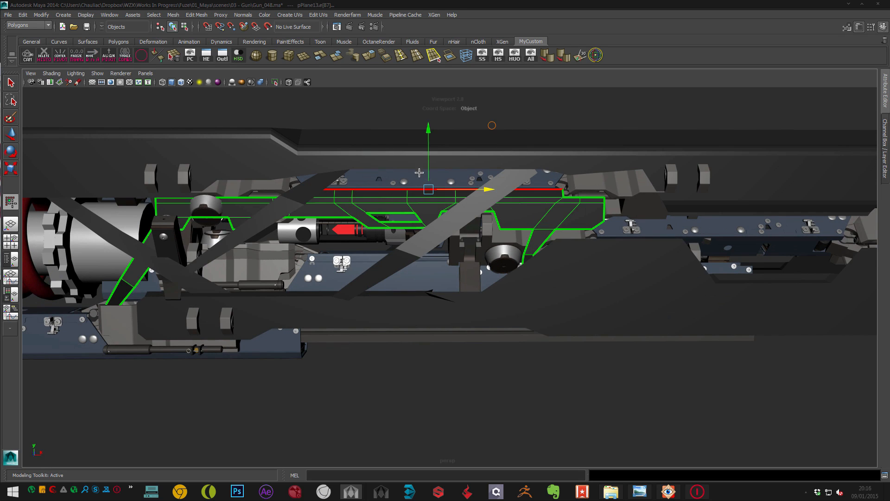
drag(432, 169, 431, 134)
alt+drag(509, 179, 492, 162)
key(ctrl+z)
key(ctrl+z)
key(ctrl+z)
key(ctrl+z)
key(ctrl+z)
key(ctrl+z)
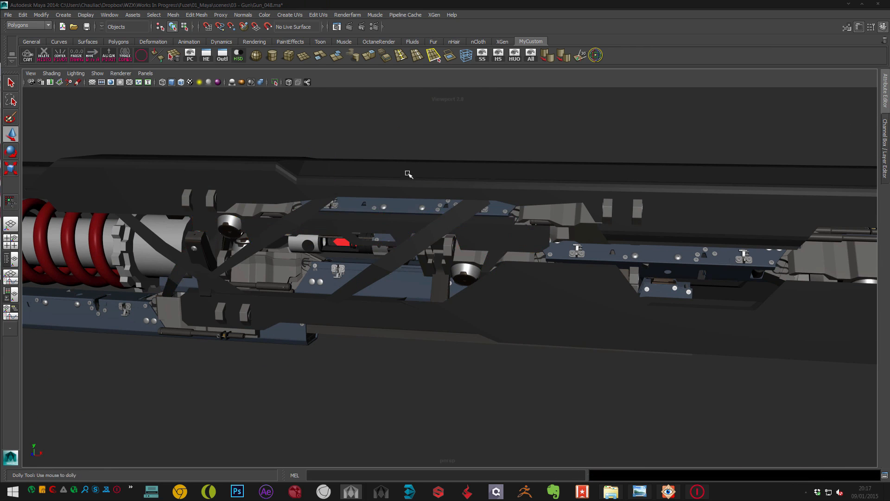
- Extrude separate segments of the panel's upper edge slightly upward to form small tabs against the blue rail
alt+drag(407, 173, 432, 180)
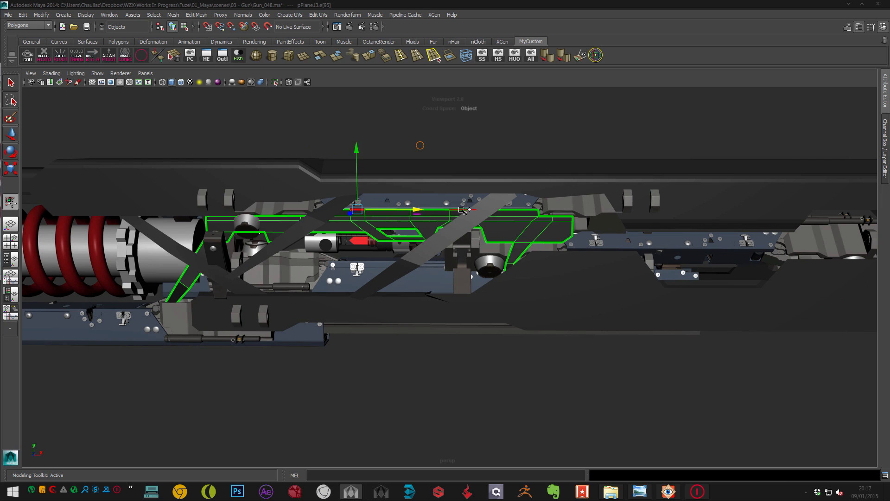
click(373, 216)
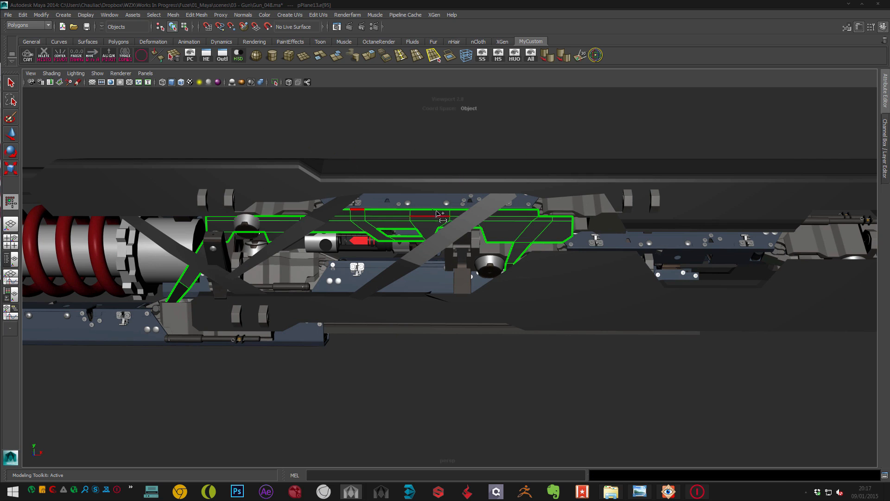
shift+drag(402, 196, 400, 194)
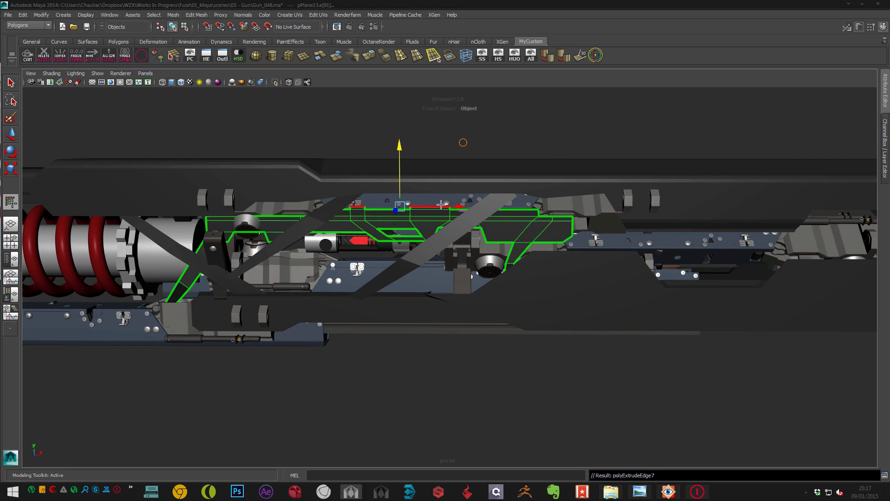
key(g)
drag(509, 207, 503, 208)
right_drag(438, 163, 459, 147)
key(w)
click(458, 148)
- Shift the upper edges of the tabs slightly inward toward the blue rail and return to object selection
alt+drag(443, 173, 378, 198)
scroll(424, 197, up, 3)
click(444, 191)
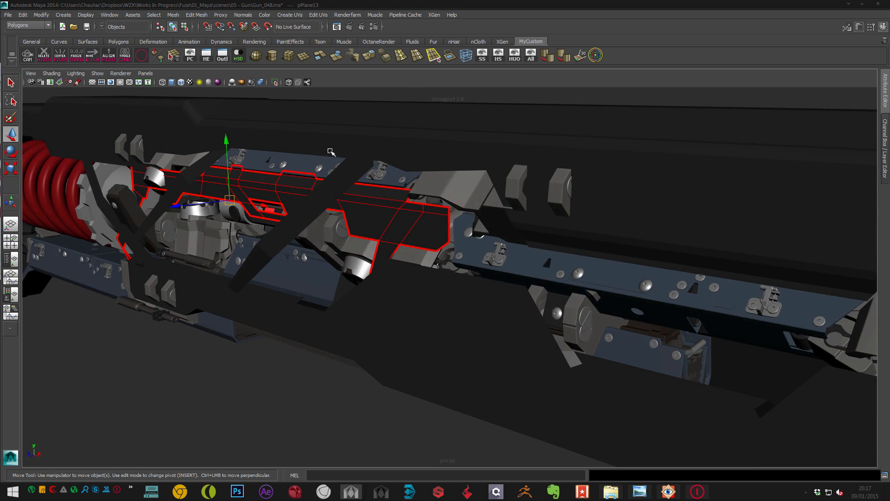
alt+middle_drag(331, 152, 426, 221)
alt+right_drag(427, 220, 413, 346)
right_drag(300, 211, 301, 191)
click(301, 194)
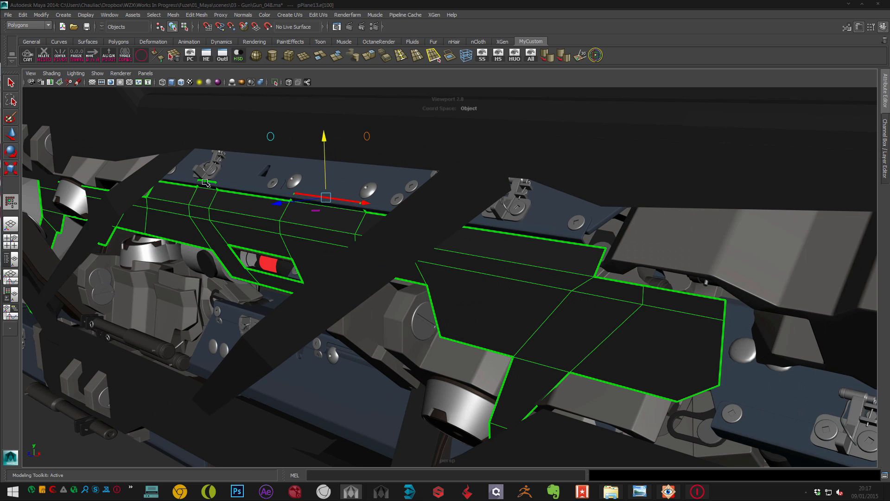
shift+click(209, 182)
drag(221, 194, 228, 193)
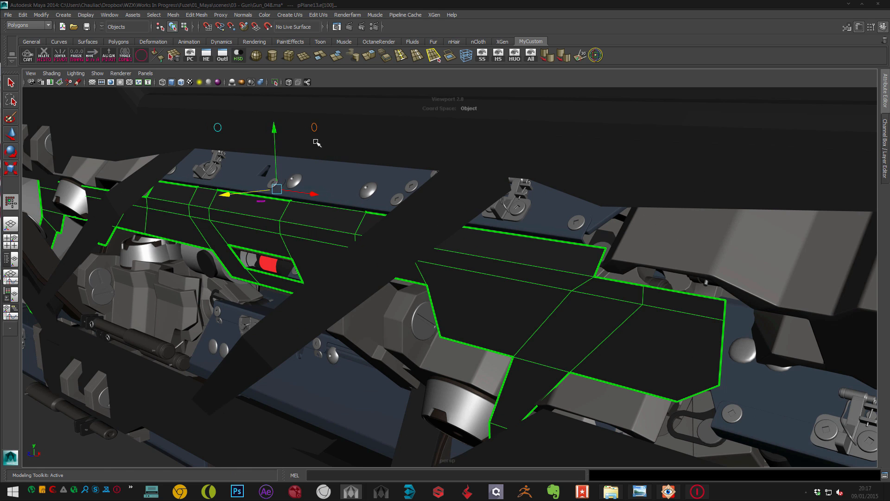
right_drag(316, 142, 345, 120)
alt+right_drag(356, 179, 361, 135)
alt+drag(364, 157, 384, 197)
alt+right_drag(384, 197, 394, 102)
click(394, 103)
alt+drag(389, 125, 368, 213)
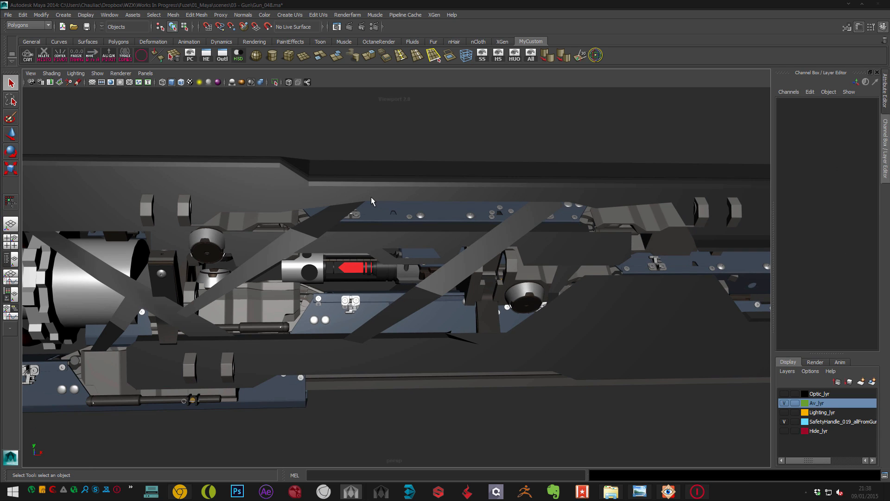
- Select the whole glowing optic group and lower it to a Translate Y of 2.916
alt+drag(272, 215, 329, 225)
alt+right_drag(329, 225, 324, 268)
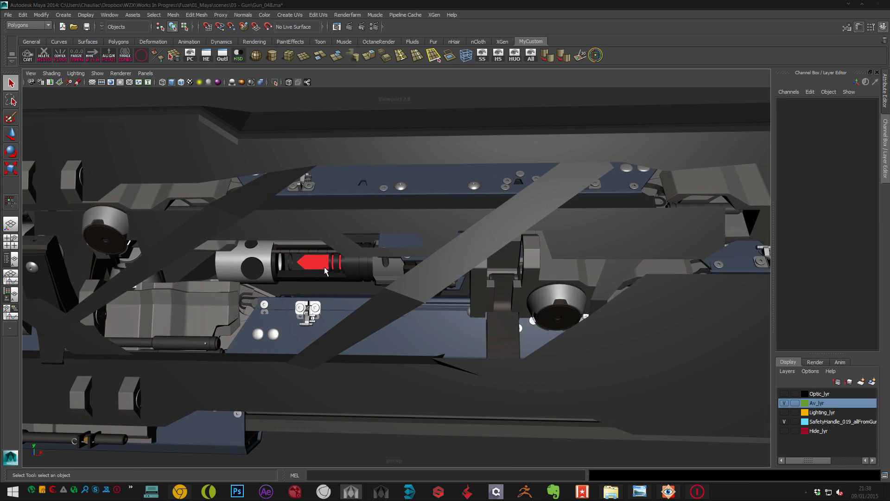
click(324, 271)
alt+drag(324, 271, 312, 241)
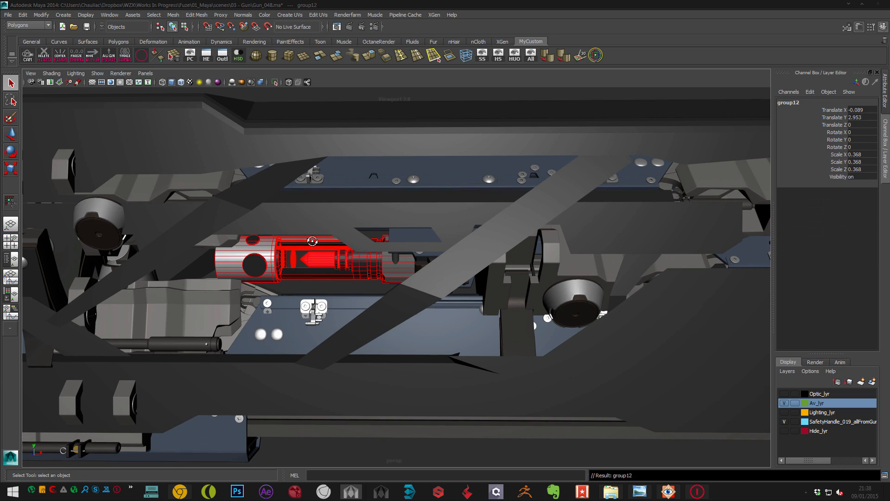
key(w)
alt+drag(319, 207, 341, 206)
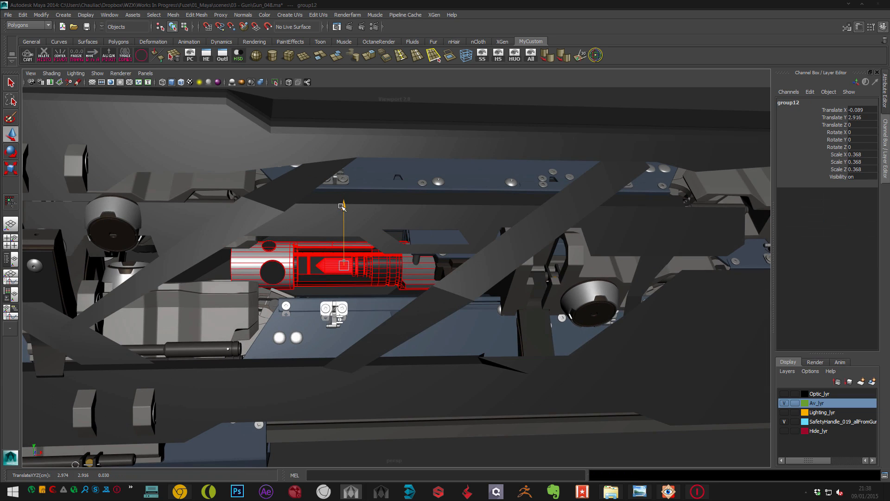
alt+right_drag(312, 205, 221, 264)
key(q)
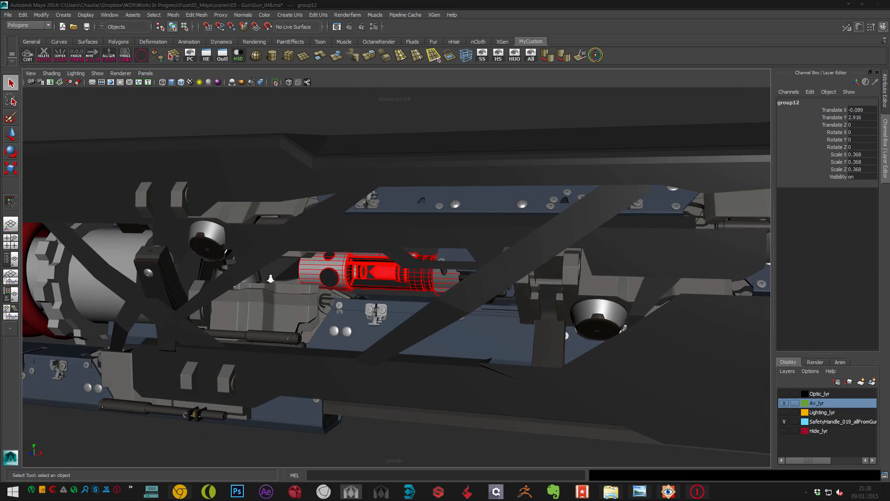
- Examine how the panel and its slanted rear strut fit around the brackets, the braces and the silver cylinder
alt+drag(235, 259, 338, 240)
alt+middle_drag(339, 240, 265, 246)
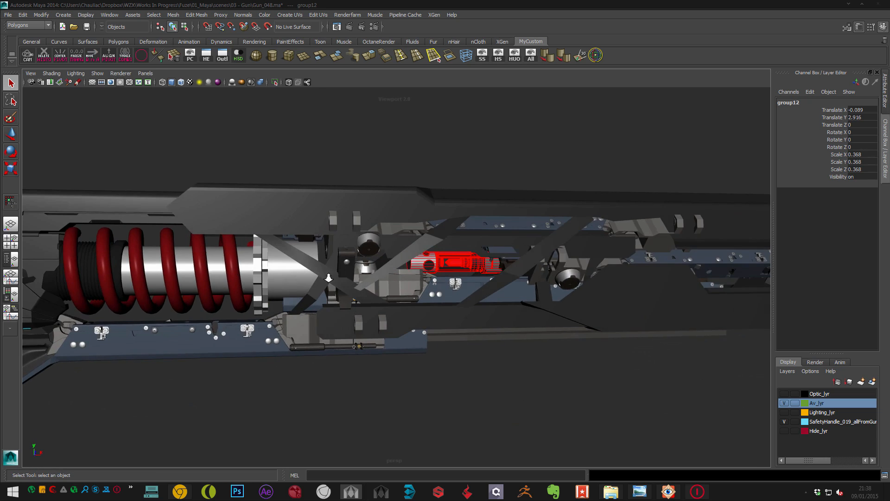
alt+right_drag(186, 259, 229, 258)
alt+drag(303, 250, 279, 249)
click(503, 238)
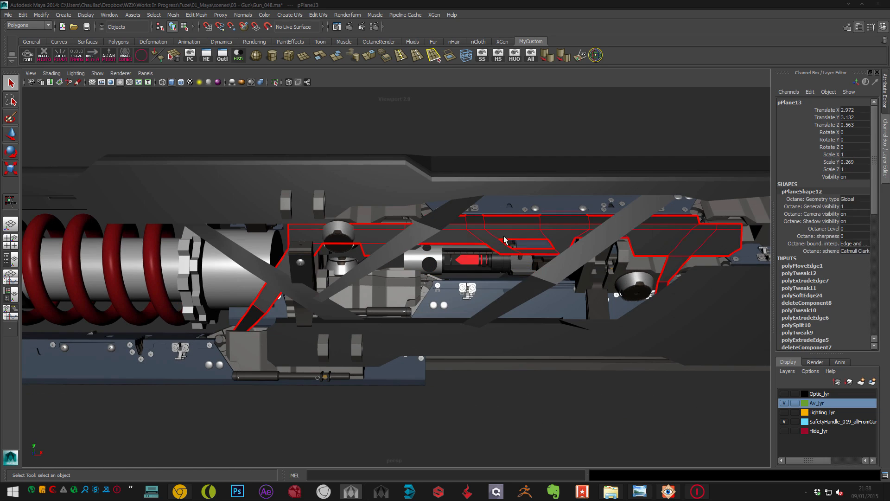
alt+drag(503, 238, 320, 231)
alt+right_drag(320, 232, 371, 281)
alt+drag(372, 280, 457, 264)
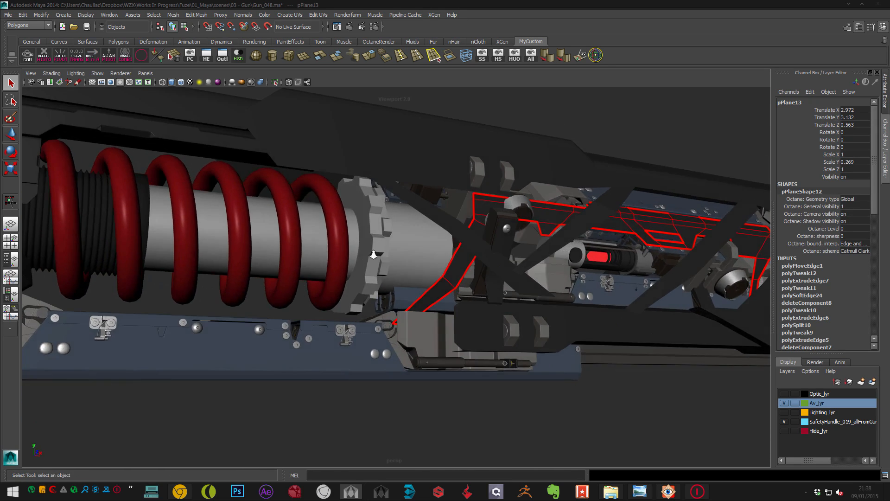
alt+right_drag(378, 255, 467, 324)
alt+drag(459, 334, 474, 320)
alt+right_drag(320, 294, 317, 247)
alt+drag(317, 247, 258, 257)
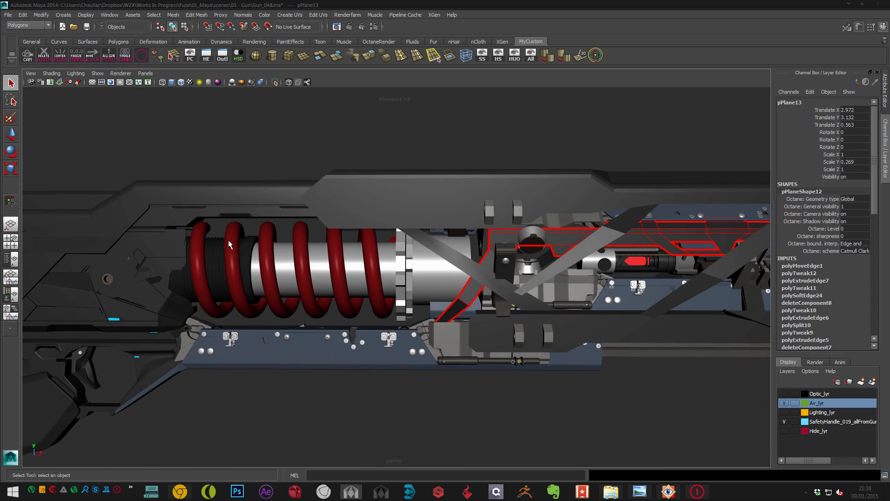
- Examine the open area around the red coil spring between the rear receiver and the toothed collar
alt+middle_drag(225, 235, 301, 242)
alt+right_drag(139, 234, 175, 254)
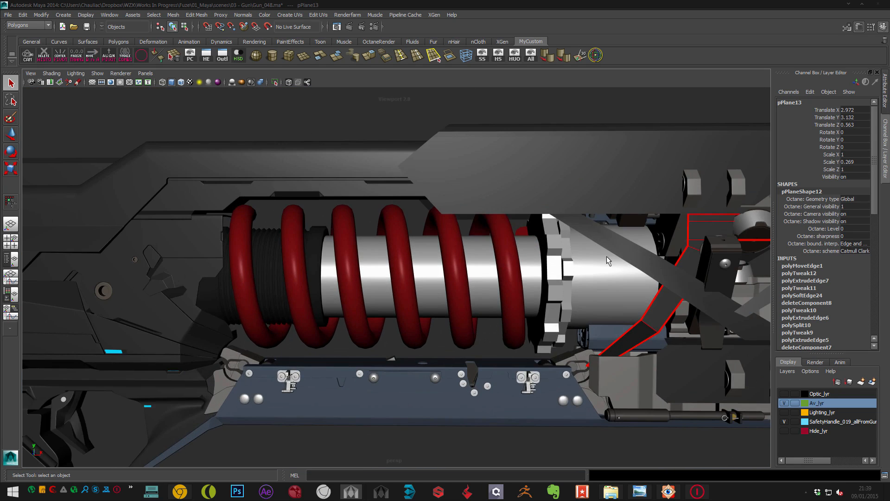
alt+middle_drag(617, 232, 401, 241)
alt+right_drag(272, 310, 237, 299)
alt+middle_drag(51, 288, 286, 278)
drag(292, 271, 314, 292)
alt+right_drag(313, 279, 332, 264)
alt+middle_drag(332, 263, 293, 257)
click(293, 257)
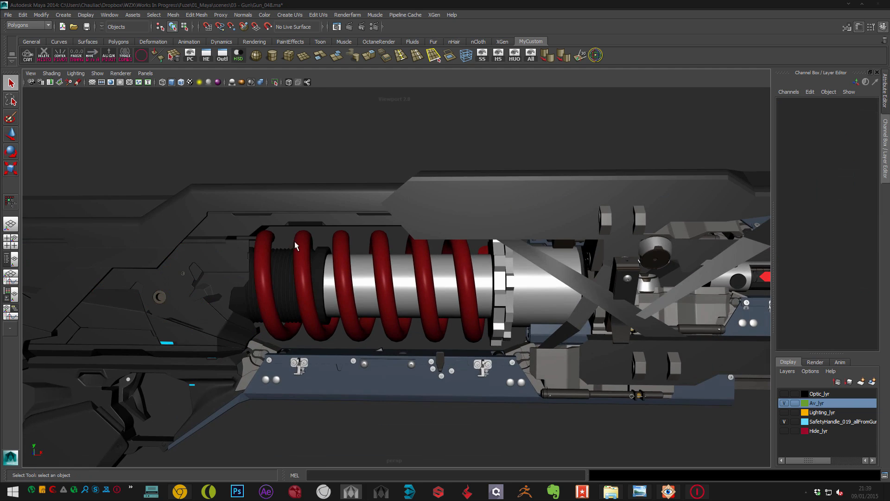
alt+drag(293, 256, 224, 227)
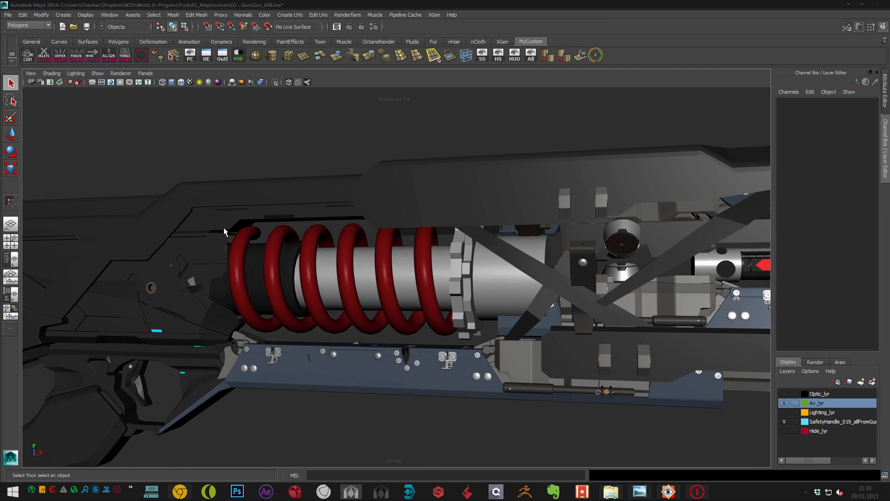
alt+drag(228, 269, 213, 241)
alt+drag(207, 305, 268, 271)
- Try moving the groups of receiver side parts behind the coil spring, and undo the move
click(258, 295)
shift+click(255, 294)
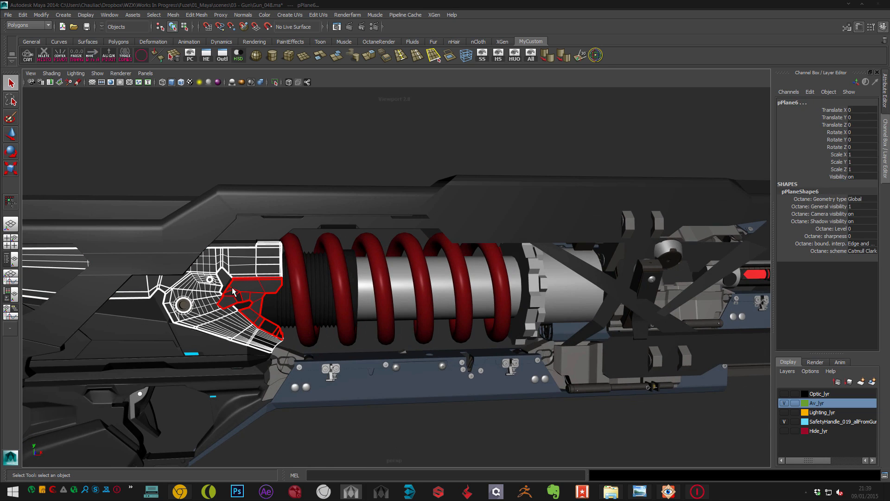
scroll(227, 279, up, 2)
key(Up)
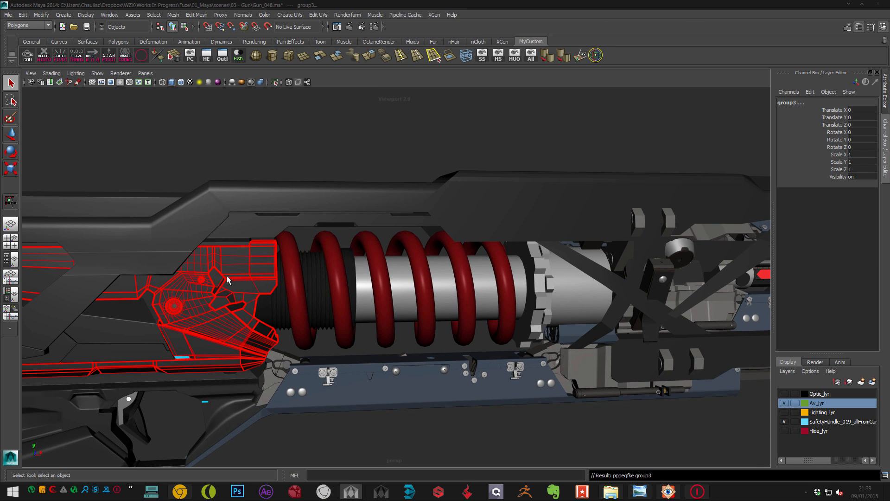
alt+right_drag(248, 256, 209, 222)
key(w)
alt+drag(332, 215, 303, 274)
middle_drag(301, 288, 343, 254)
key(ctrl+z)
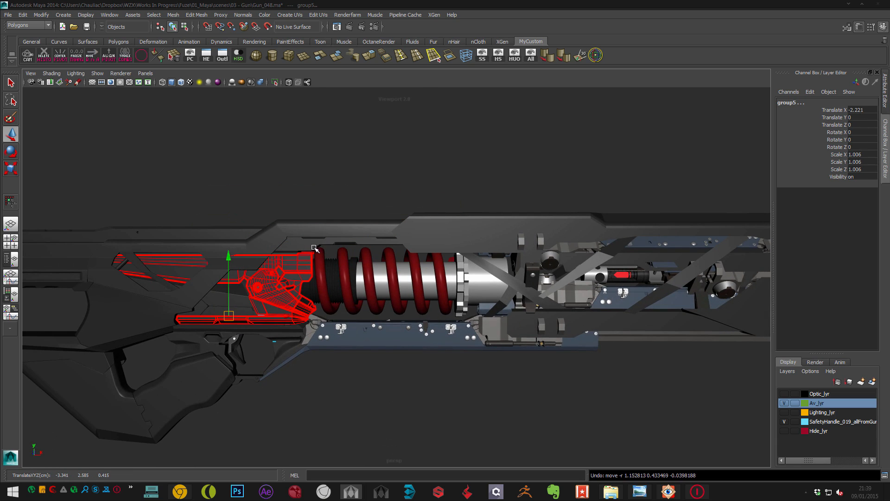
- Duplicate group5 from inside group2 in the Outliner and take the copy out of its parent group
key(o)
click(45, 246)
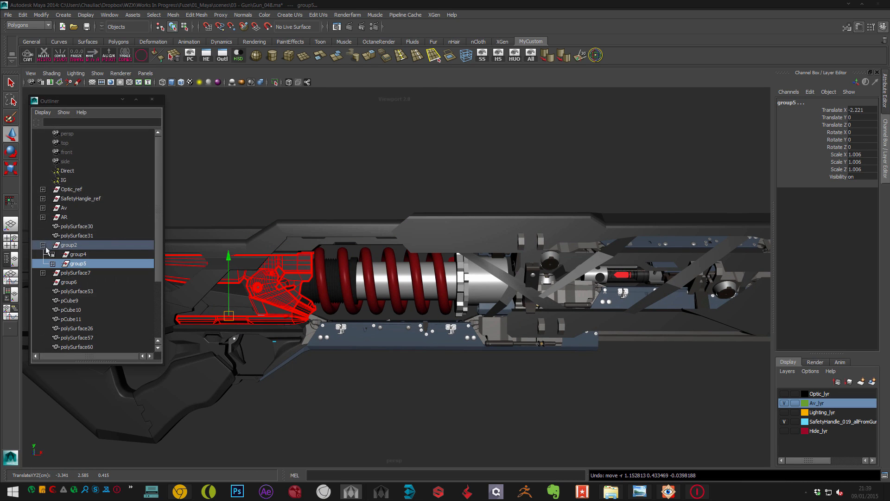
click(80, 264)
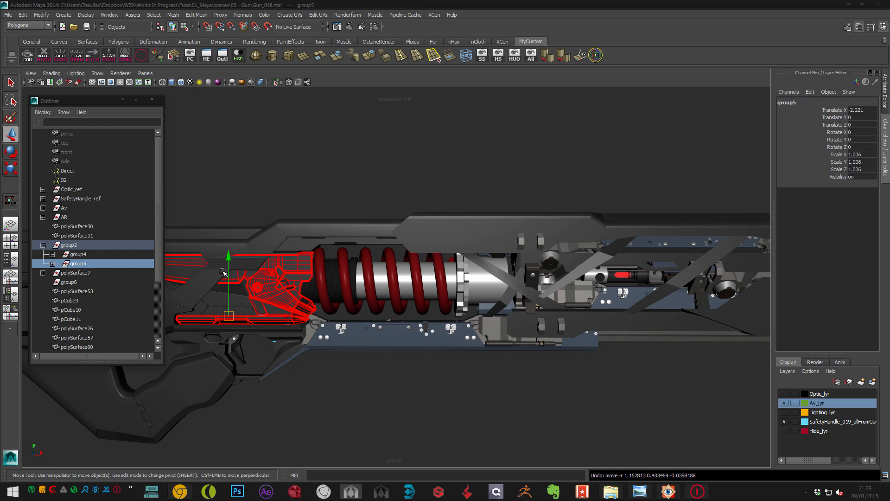
mouse_move(246, 268)
alt+mouse_down()
mouse_move(215, 257)
mouse_move(230, 252)
alt+mouse_up()
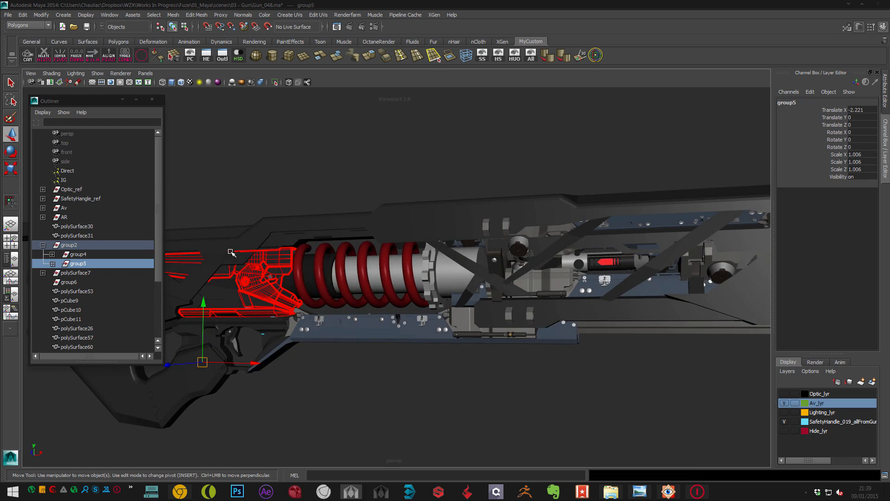
key(4)
mouse_move(266, 227)
alt+middle_down()
mouse_move(331, 218)
mouse_move(245, 223)
alt+middle_up()
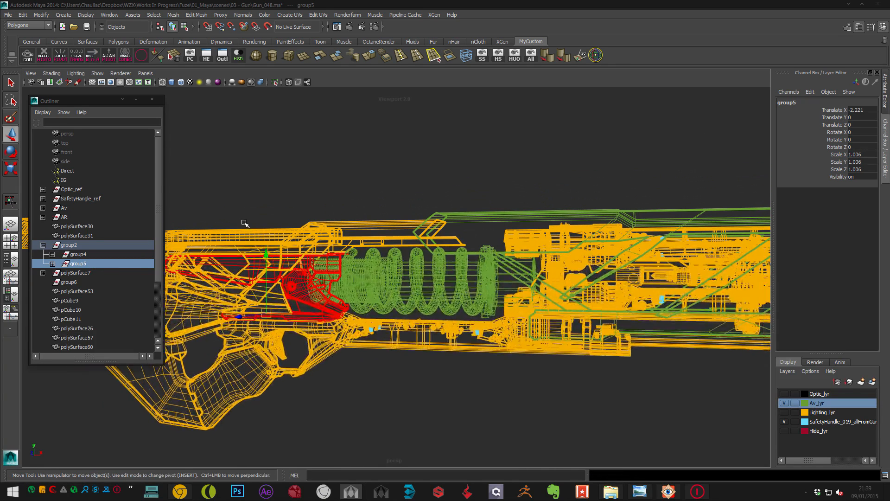
key(ctrl+g)
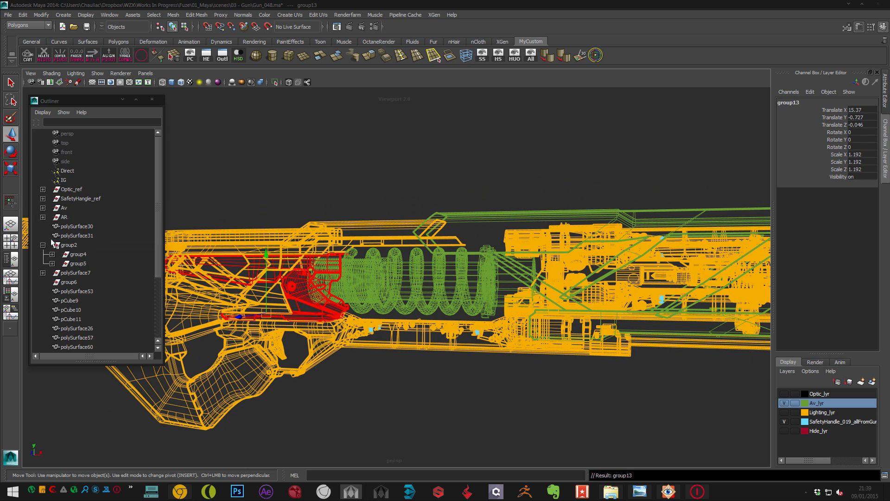
- Move the copied receiver parts forward over the coil spring to a Translate X of 18.539
click(43, 245)
key(5)
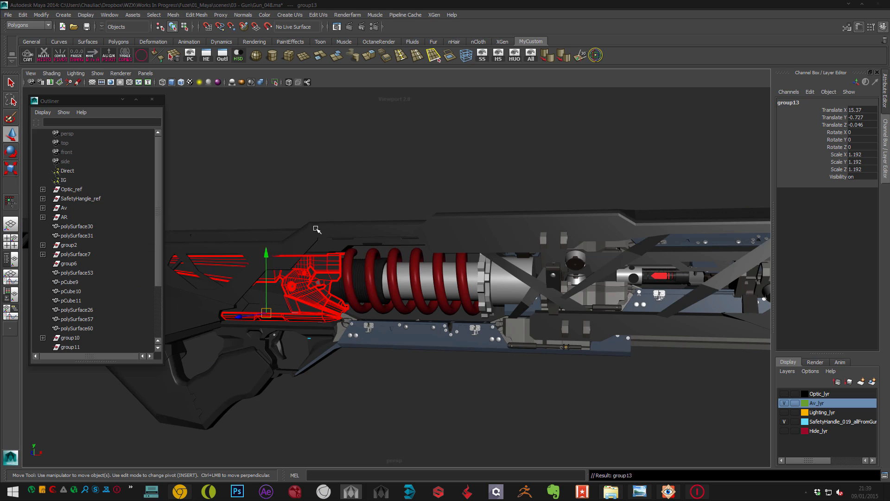
drag(315, 315, 512, 282)
alt+middle_drag(517, 278, 395, 283)
key(w)
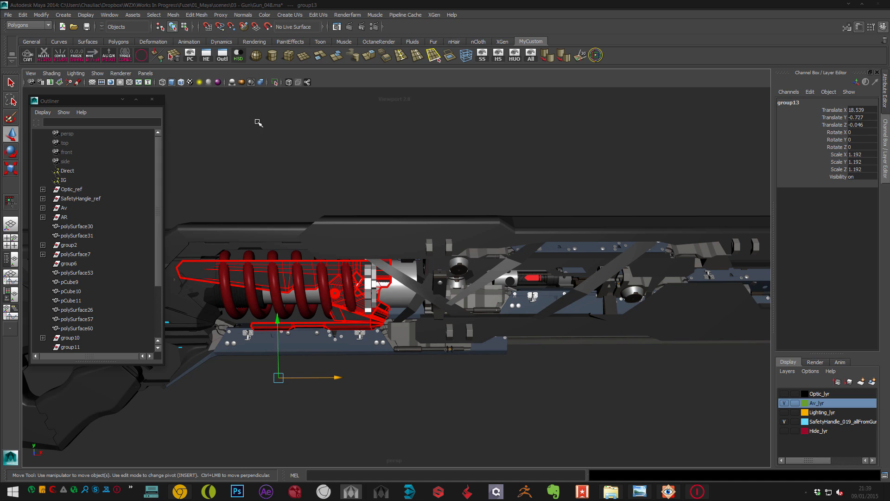
- Isolate the copied receiver parts in the viewport and clear the selection
click(277, 83)
alt+middle_drag(416, 243, 494, 211)
alt+drag(495, 211, 477, 229)
click(341, 358)
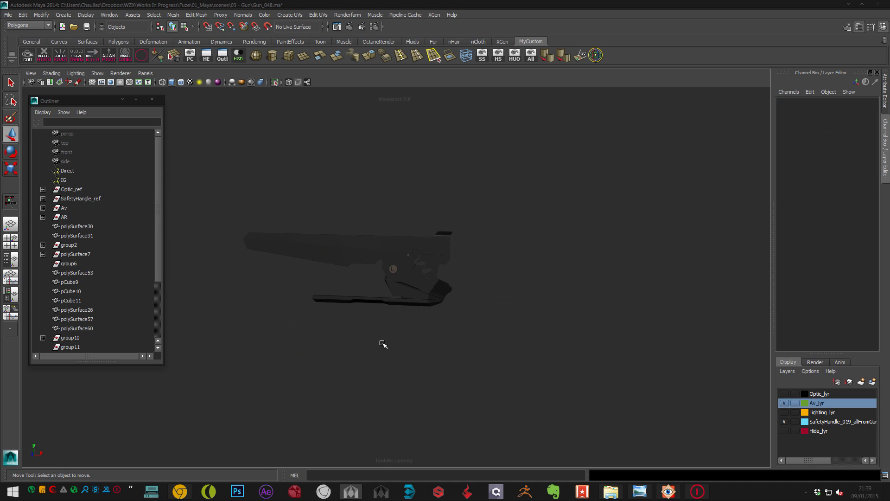
- Check the small round parts in the isolated receiver copy, and clear the selection
alt+middle_drag(301, 250, 273, 250)
alt+right_drag(272, 249, 355, 264)
key(q)
click(357, 263)
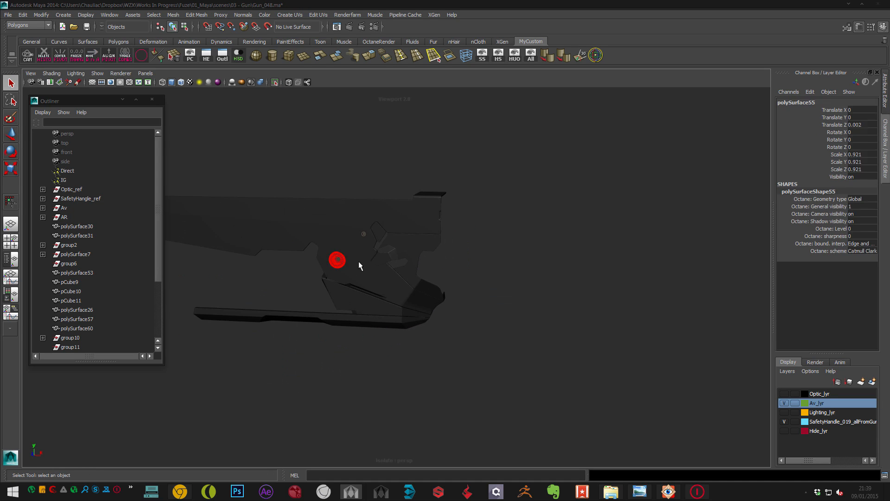
click(363, 234)
alt+drag(425, 337, 430, 321)
click(431, 322)
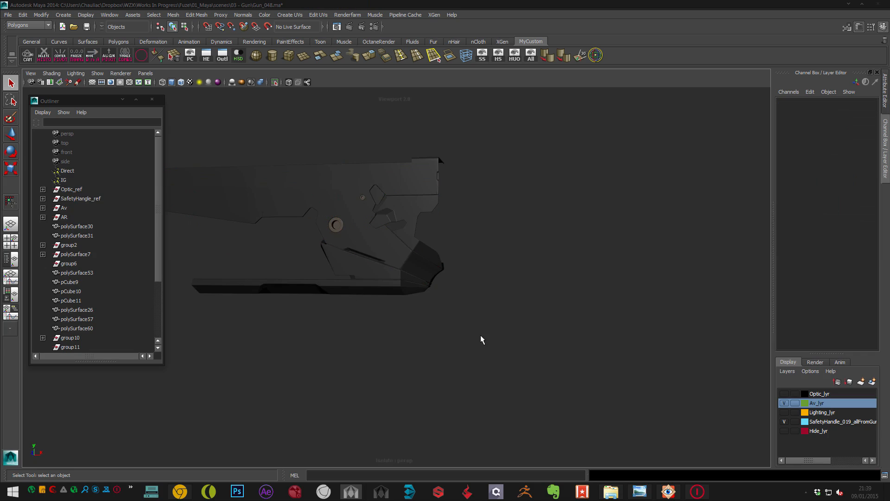
- Select all the isolated receiver parts, expand their group13 hierarchy in the Outliner, and clear the selection
drag(480, 335, 274, 149)
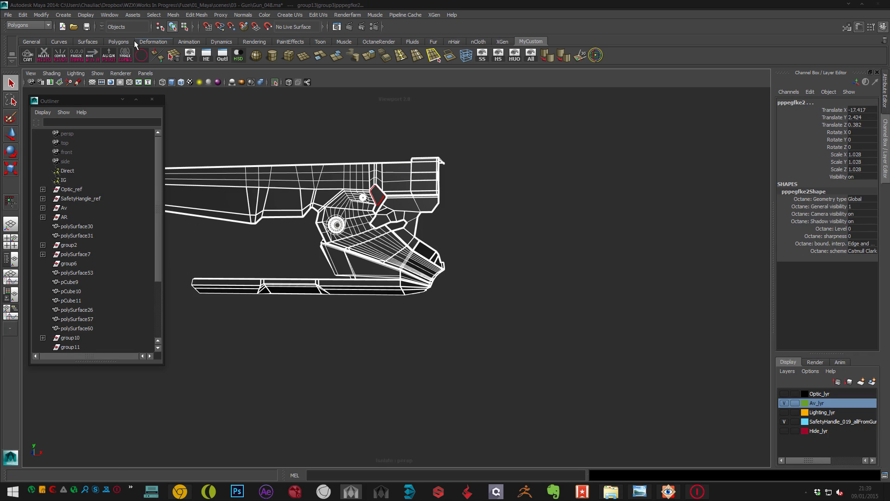
drag(158, 253, 169, 325)
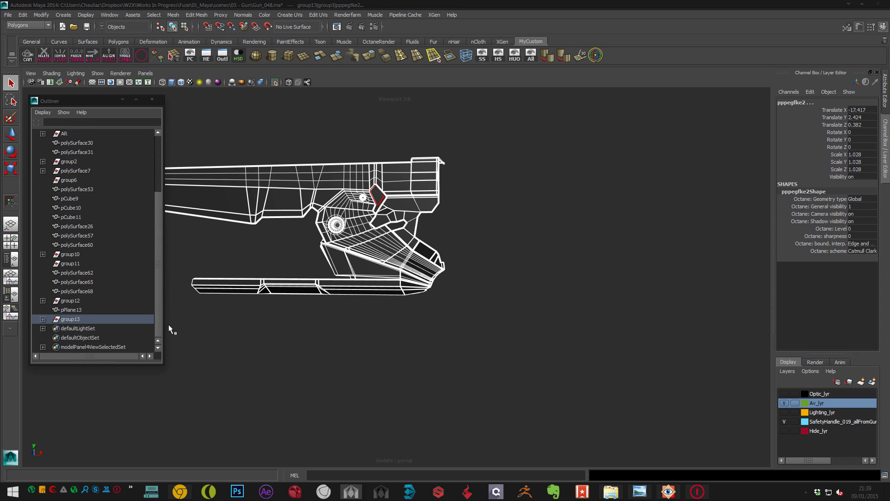
shift+click(42, 319)
drag(157, 279, 164, 315)
click(95, 256)
click(193, 153)
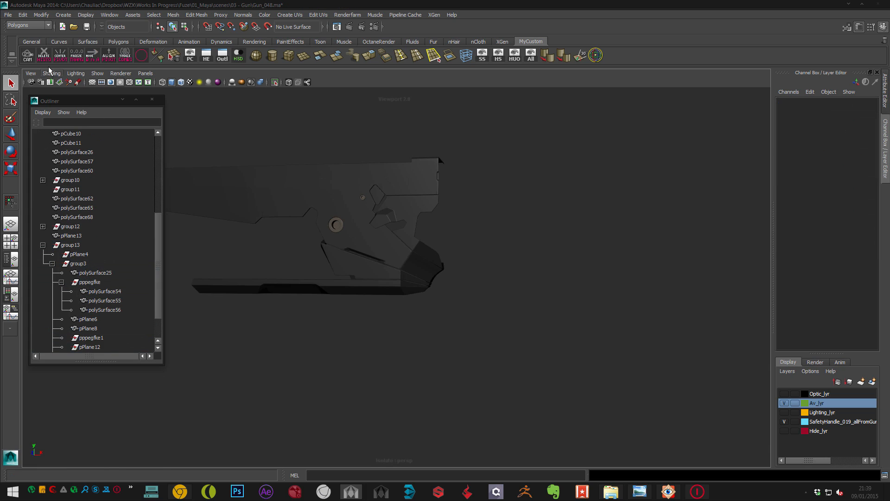
- Delete the construction history and remove the empty pPlane4 node from group13
click(44, 55)
drag(91, 247, 93, 254)
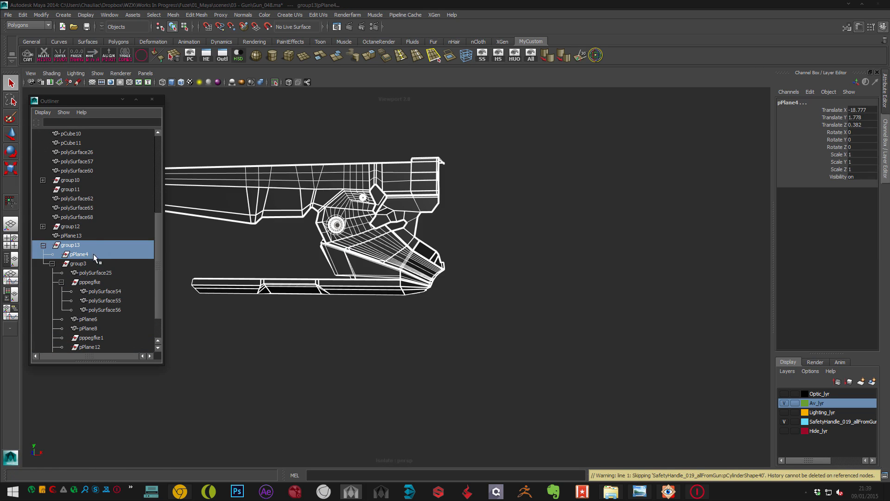
key(Delete)
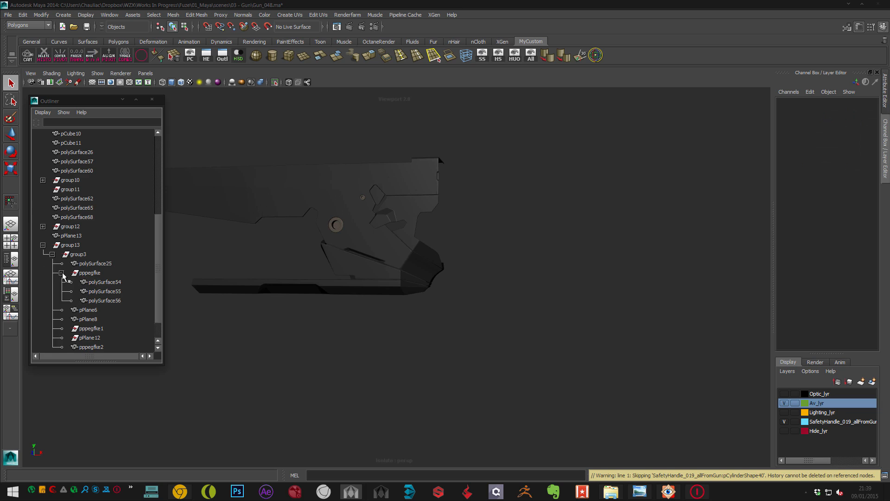
- Unparent group3 from group13 and isolate it again in the viewport
click(62, 274)
click(52, 255)
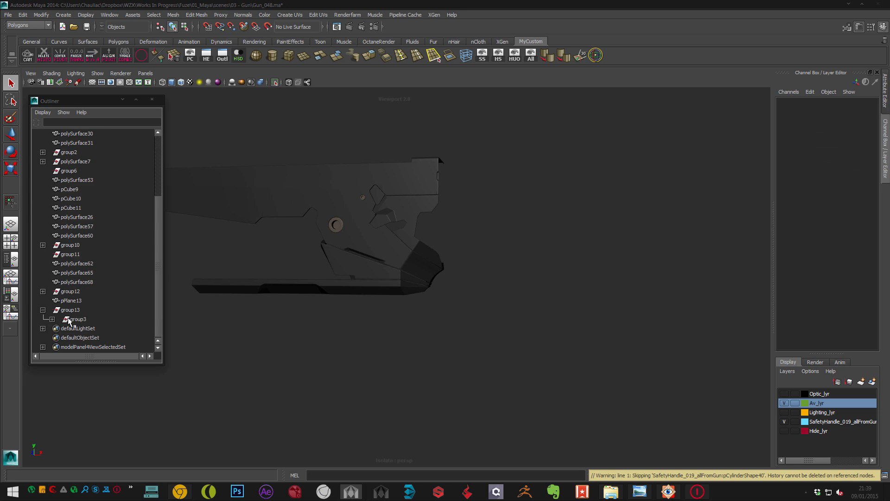
click(71, 310)
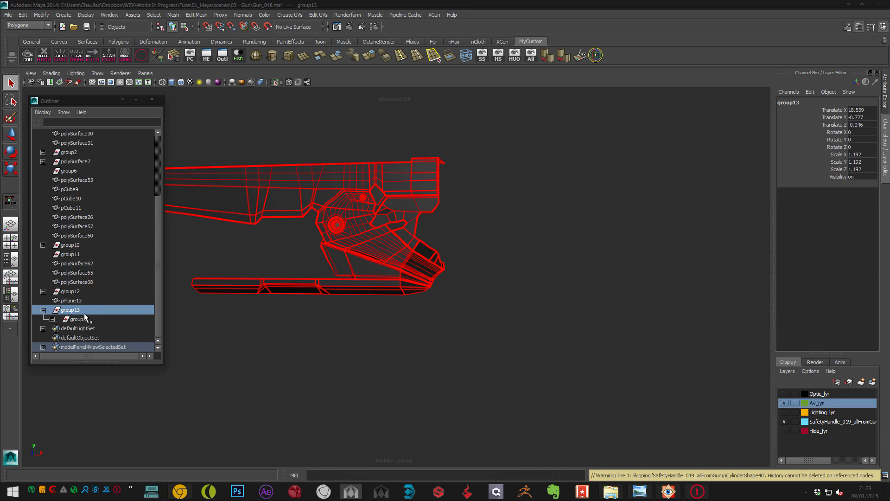
click(85, 319)
key(shift+p)
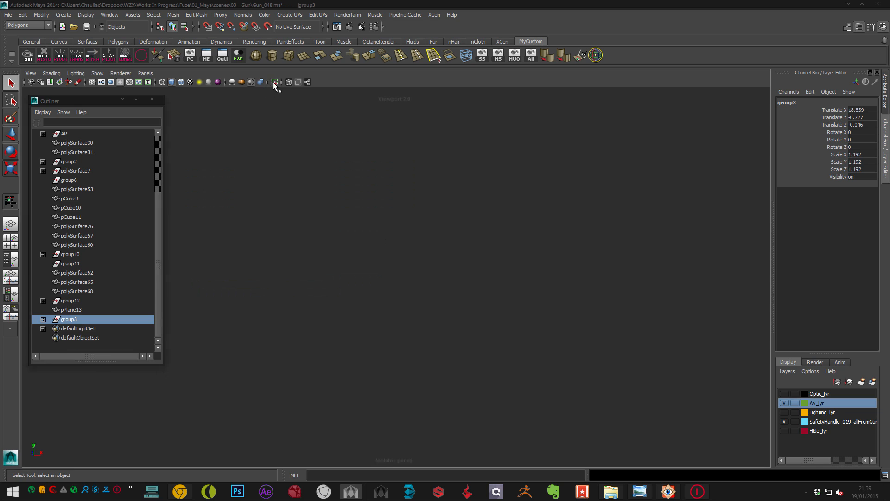
click(274, 83)
click(274, 82)
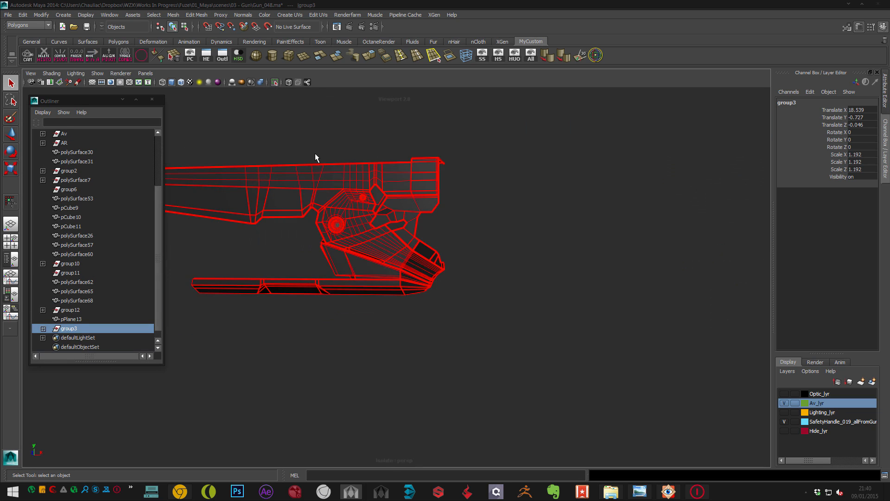
- Select all the isolated receiver parts and center their pivots
key(w)
alt+middle_drag(325, 153, 360, 173)
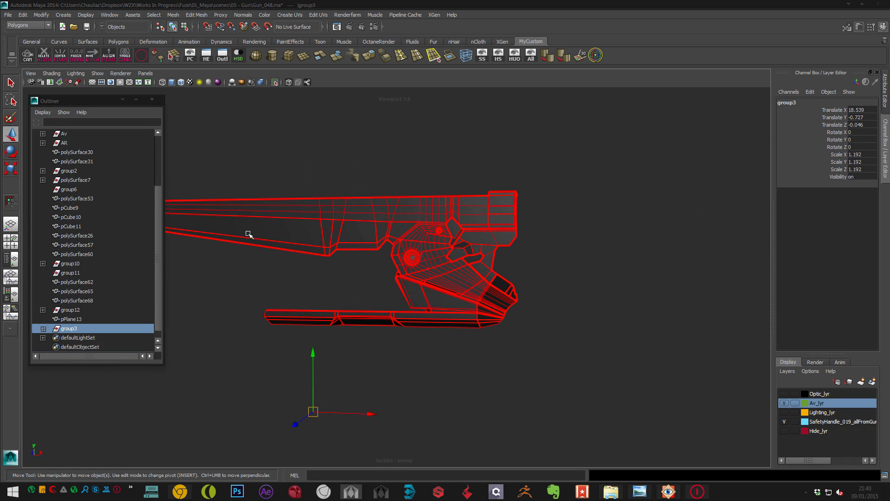
drag(240, 150, 414, 272)
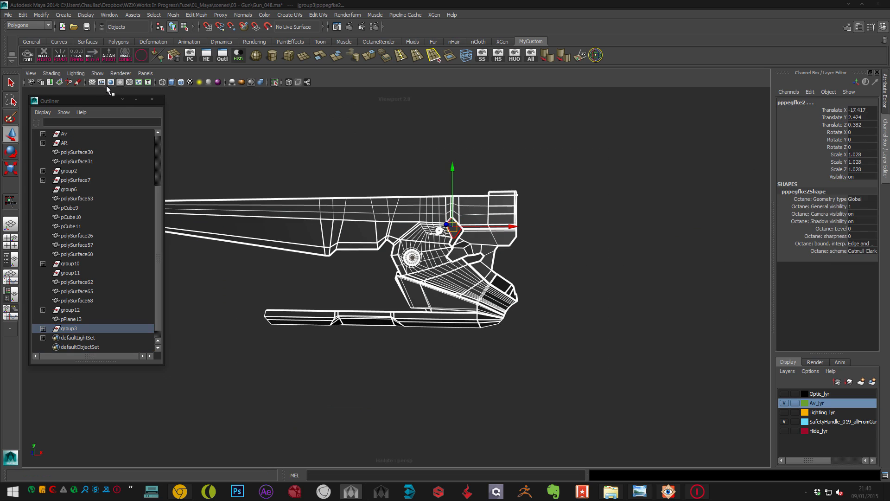
click(76, 55)
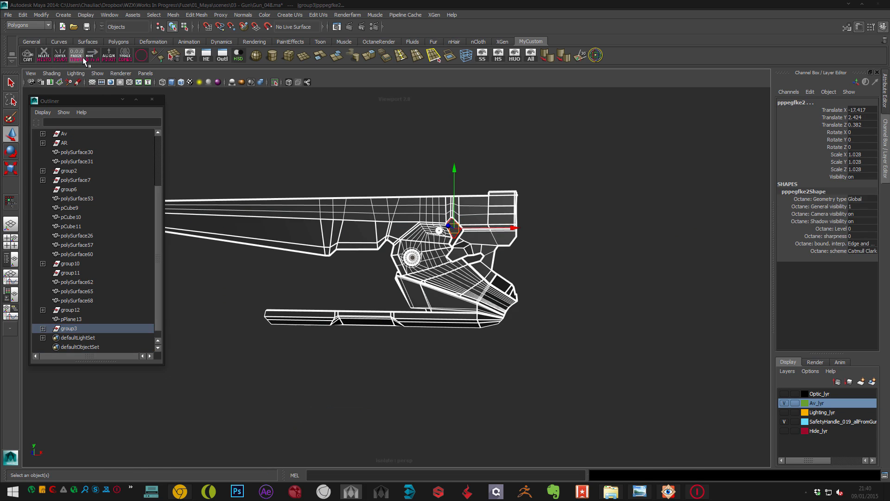
- Expand group3 in the Outliner and delete its child nodes pppegfke1 and pPlane12
click(73, 329)
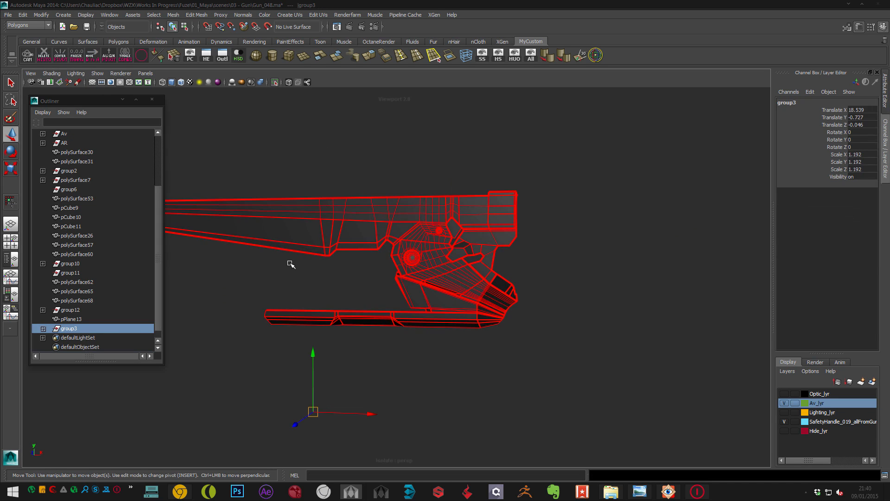
click(43, 328)
drag(159, 212, 176, 307)
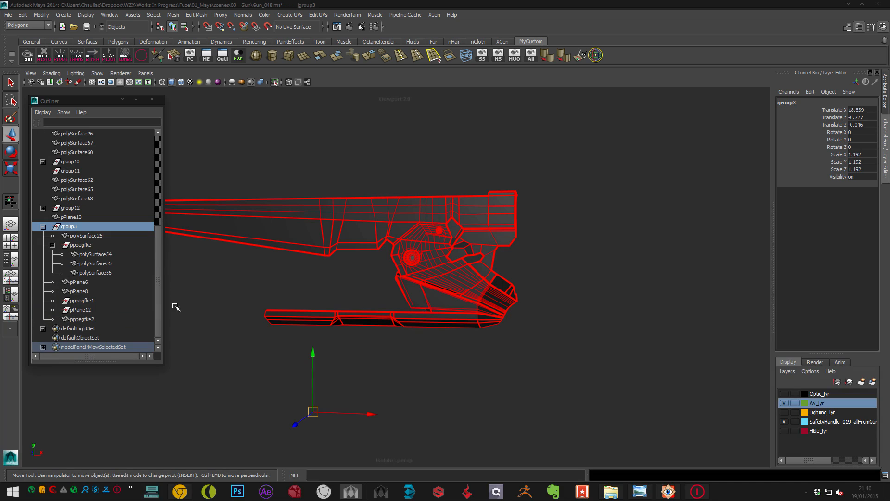
click(104, 309)
shift+click(104, 303)
key(Delete)
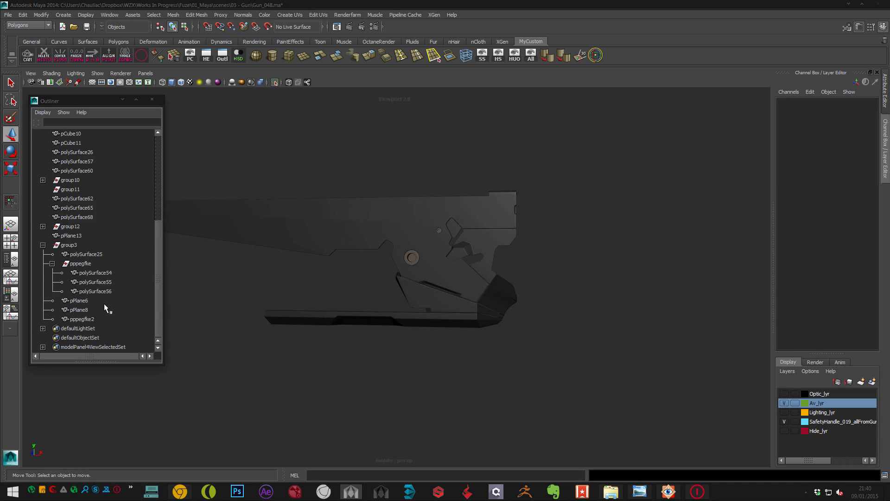
- Center the pivots of group3 and pPlane13, then close the Outliner and end the viewport isolation
click(74, 264)
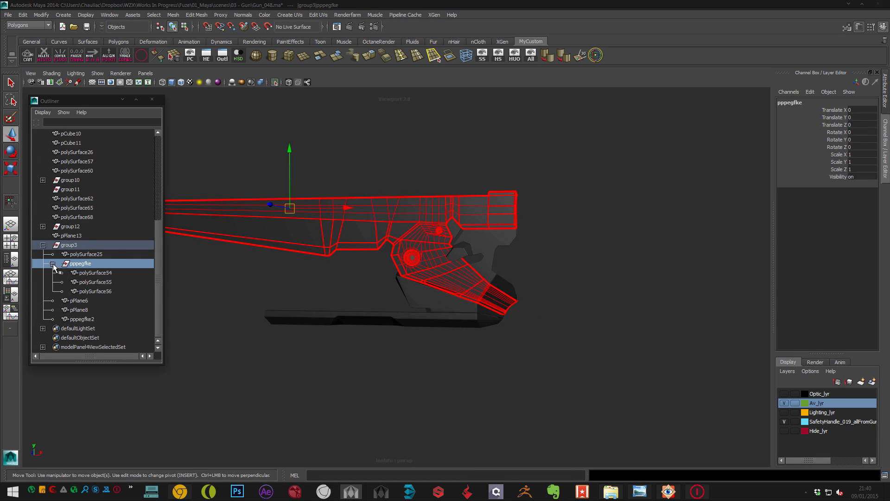
click(53, 264)
drag(73, 265, 80, 273)
key(g)
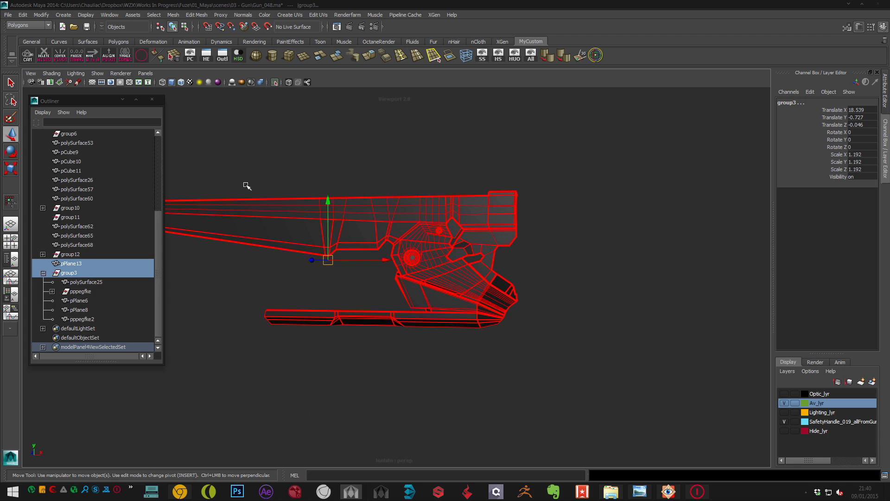
click(152, 99)
click(275, 82)
scroll(321, 250, up, 3)
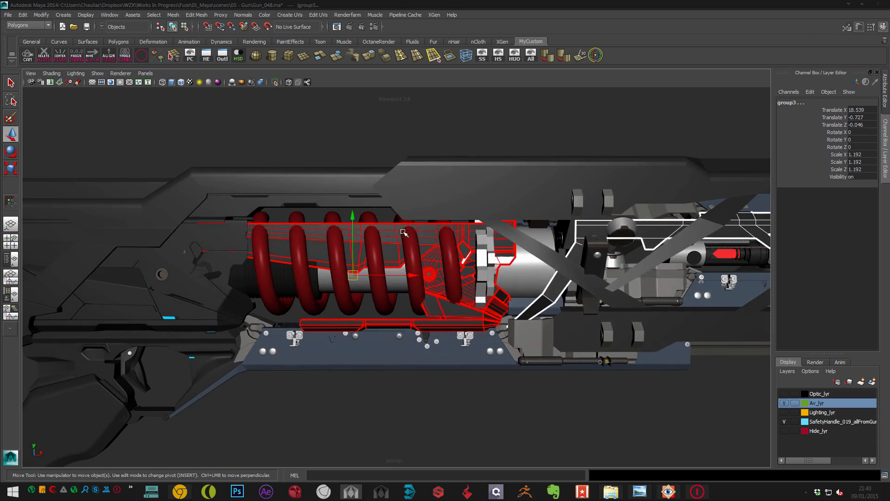
- Try moving the copied parts forward to a Translate X of 19.075, undo the move, and clear the selection
alt+middle_drag(321, 249, 315, 249)
drag(253, 253, 329, 251)
alt+middle_drag(435, 241, 325, 243)
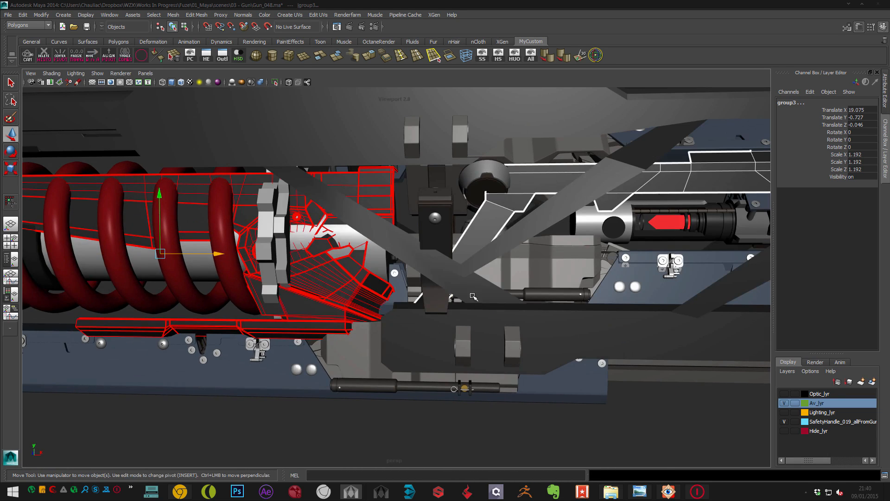
scroll(452, 300, down, 3)
key(ctrl+z)
scroll(480, 280, down, 2)
click(336, 362)
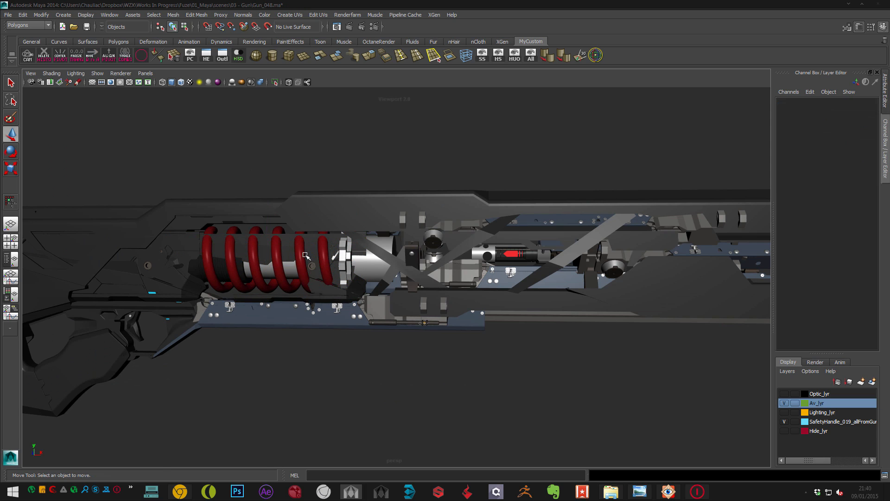
- Select group3 through its part by the coil spring and freeze its transformations
click(323, 253)
key(Up)
key(Up)
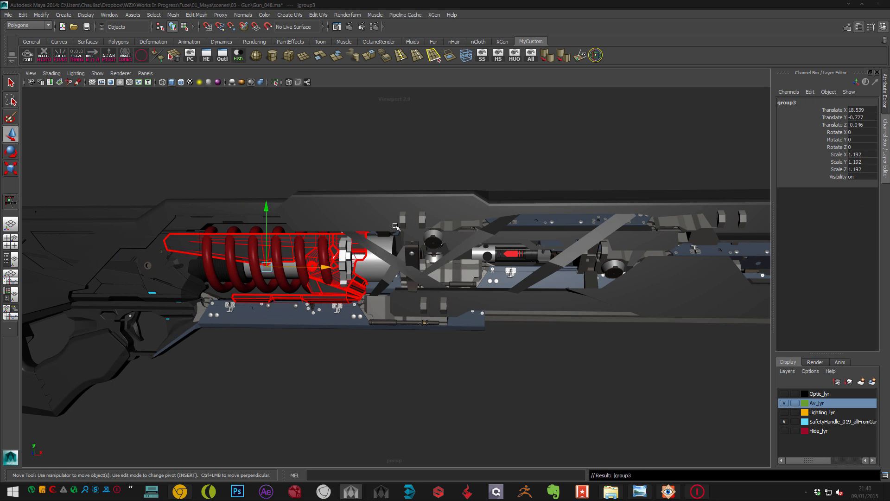
middle_drag(395, 226, 354, 220)
key(ctrl+z)
alt+right_drag(354, 221, 498, 200)
alt+middle_drag(498, 201, 567, 199)
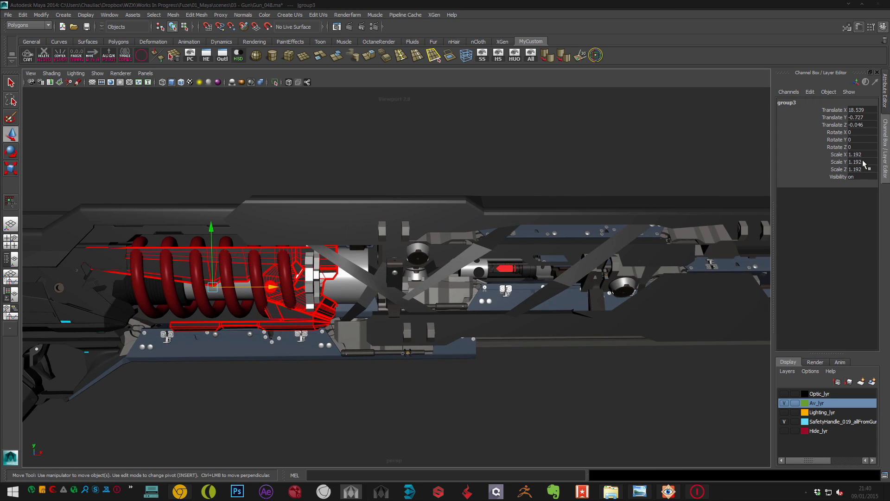
alt+middle_drag(241, 175, 267, 146)
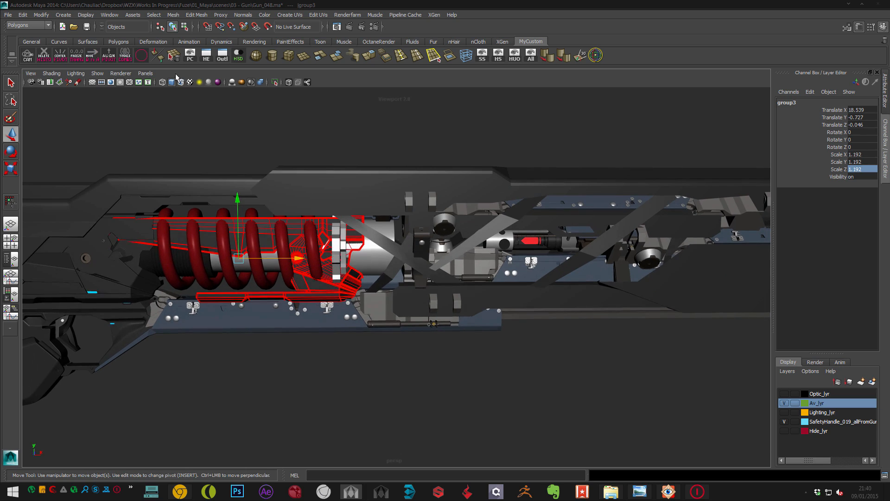
click(77, 55)
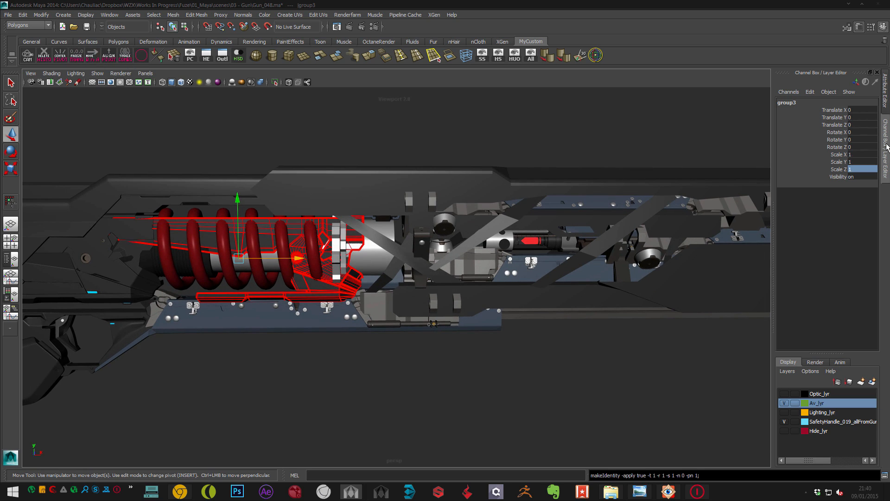
- Try mirroring group3 with a Scale Z of -1, and undo the change
text(-1)
key(Return)
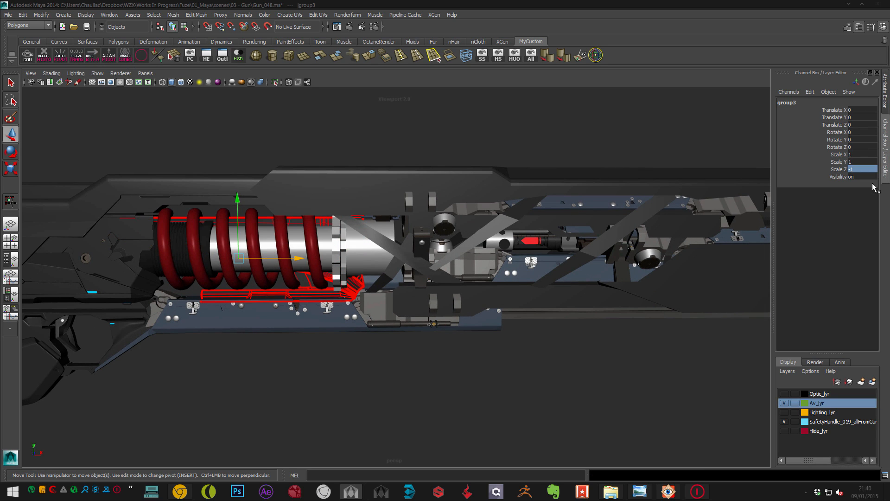
key(ctrl+z)
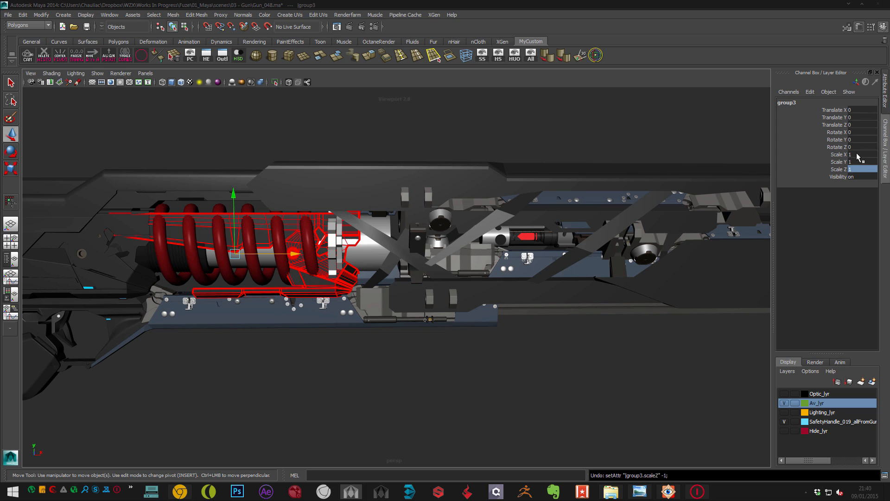
- Mirror group3 with a Scale X of -1 and move it in front of the coil spring to a Translate X of about 3.547
text(-1)
key(Return)
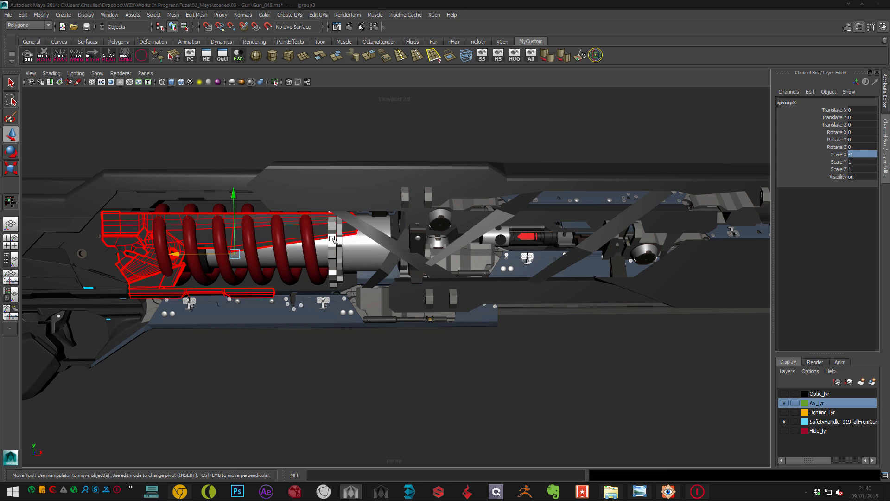
drag(190, 253, 398, 262)
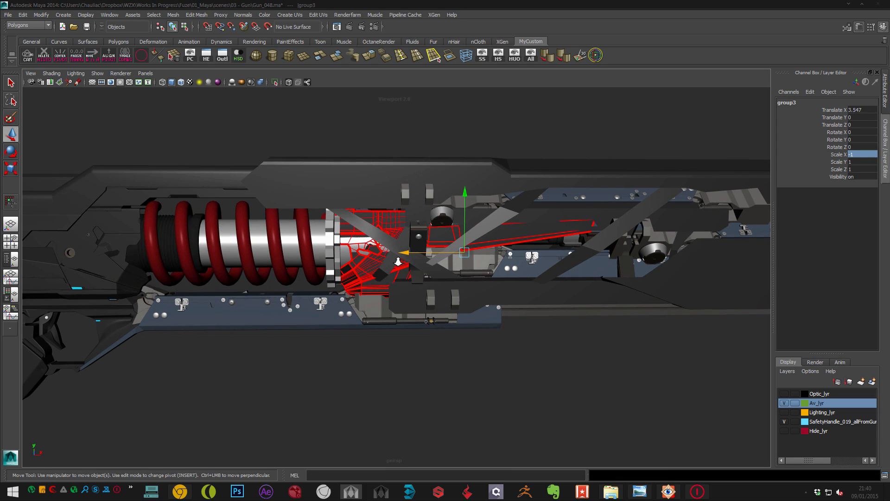
- Fine-tune the mirrored group3 beside the toothed ring to Translate X 3.623, Y 0.032 and Z 0.036
alt+right_drag(398, 262, 440, 258)
alt+middle_drag(408, 242, 376, 253)
alt+drag(376, 253, 507, 273)
alt+drag(432, 290, 447, 221)
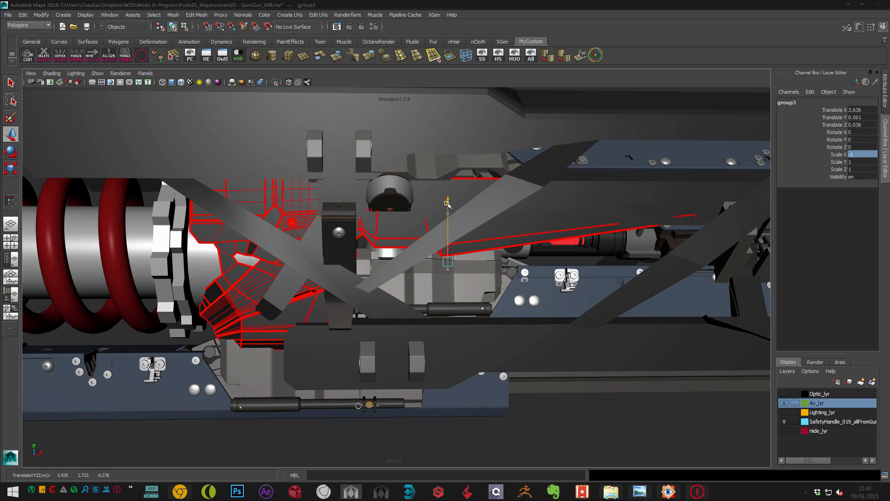
drag(447, 208, 447, 207)
alt+right_drag(447, 207, 407, 257)
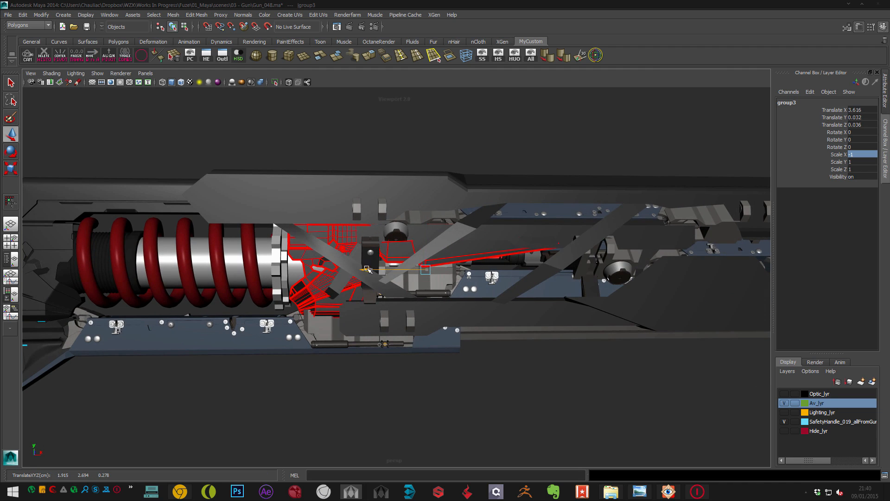
alt+right_drag(253, 310, 274, 277)
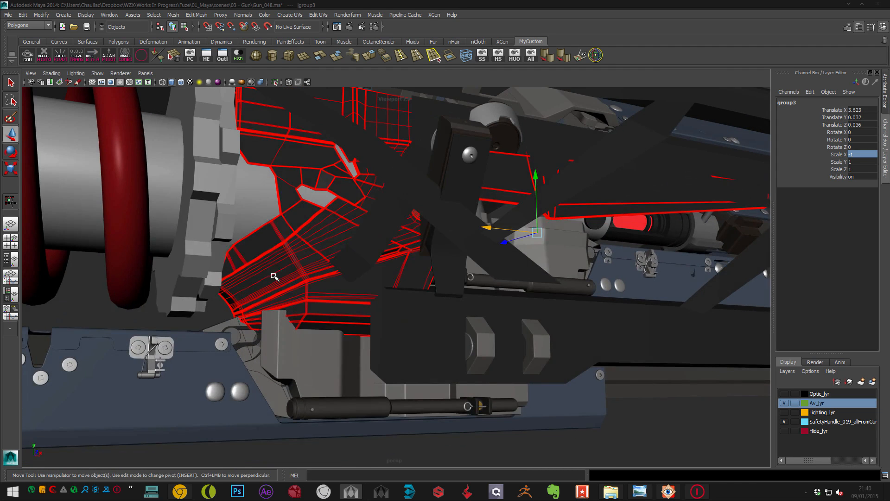
- Clear the selection and inspect how the mirrored parts fit beside the toothed ring and across the whole gun
alt+drag(232, 268, 254, 273)
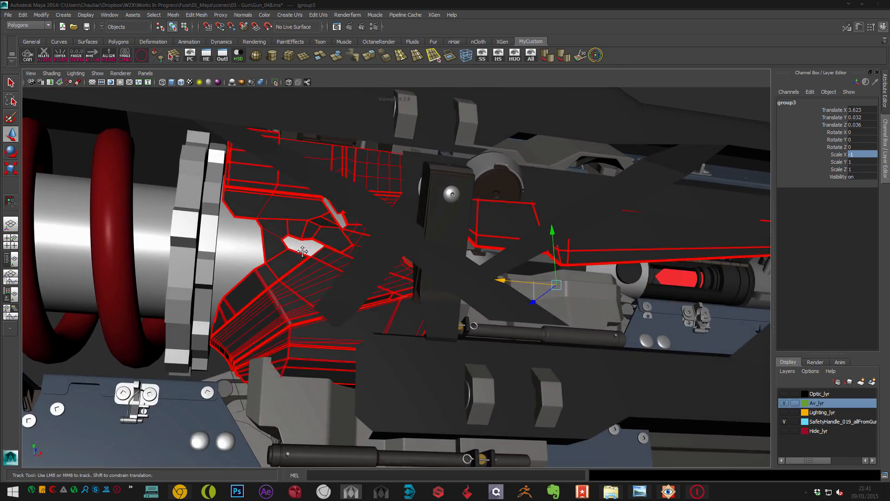
alt+middle_drag(268, 348, 313, 234)
alt+drag(312, 234, 290, 264)
key(q)
click(180, 298)
alt+right_drag(244, 308, 188, 274)
alt+drag(265, 247, 294, 261)
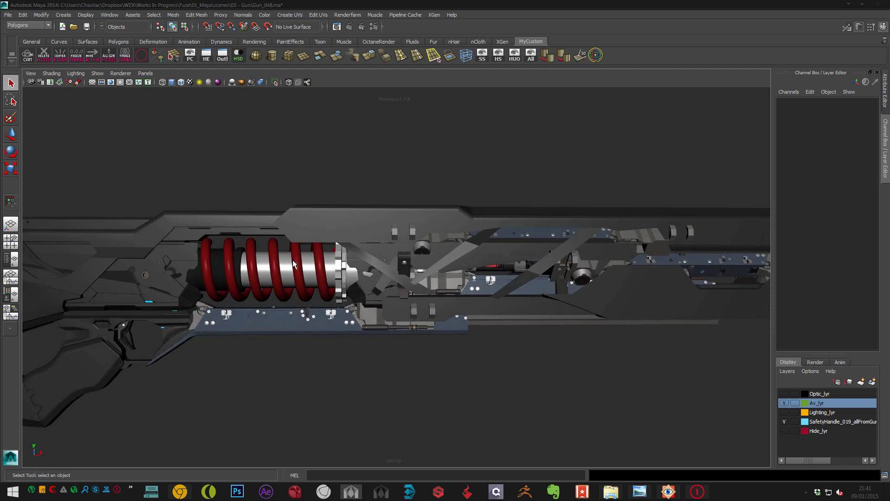
- Delete the long dark panel overlapping the mirrored group3 parts in front of the toothed ring
alt+right_drag(362, 276, 454, 268)
alt+middle_drag(454, 268, 345, 273)
click(344, 275)
alt+drag(369, 277, 430, 265)
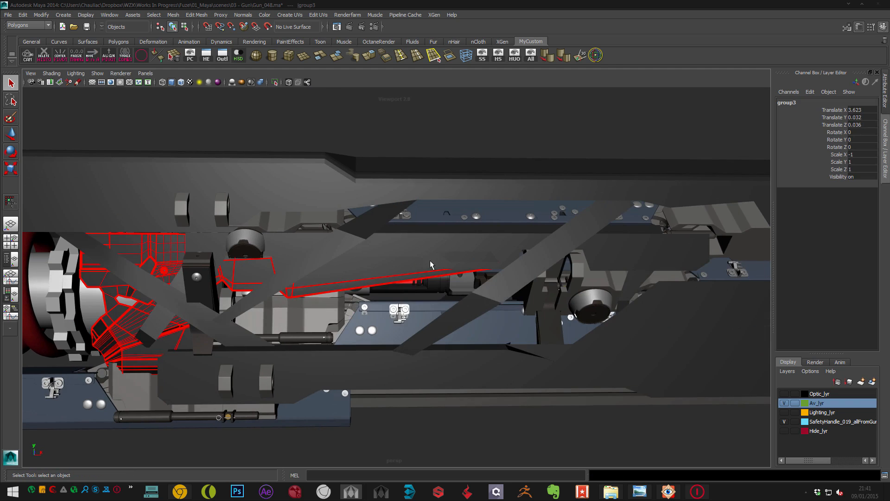
click(443, 244)
key(Delete)
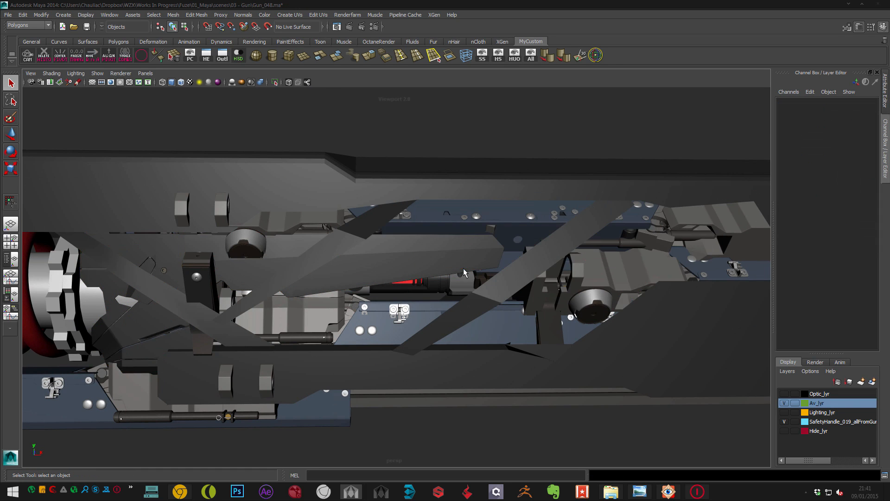
- Try moving a referenced rail part behind the diagonal braces, undo the move, and clear the selection
alt+drag(312, 221, 339, 325)
click(276, 202)
key(w)
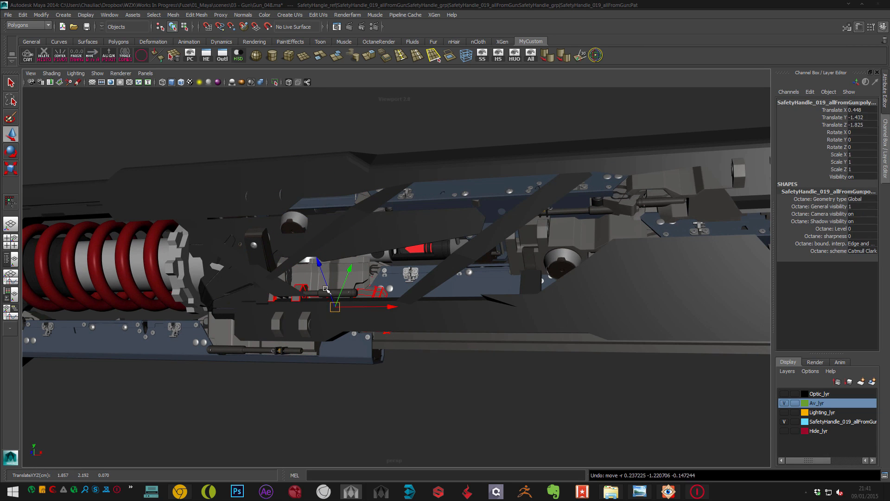
alt+drag(327, 246, 262, 238)
click(358, 157)
scroll(262, 238, up, 3)
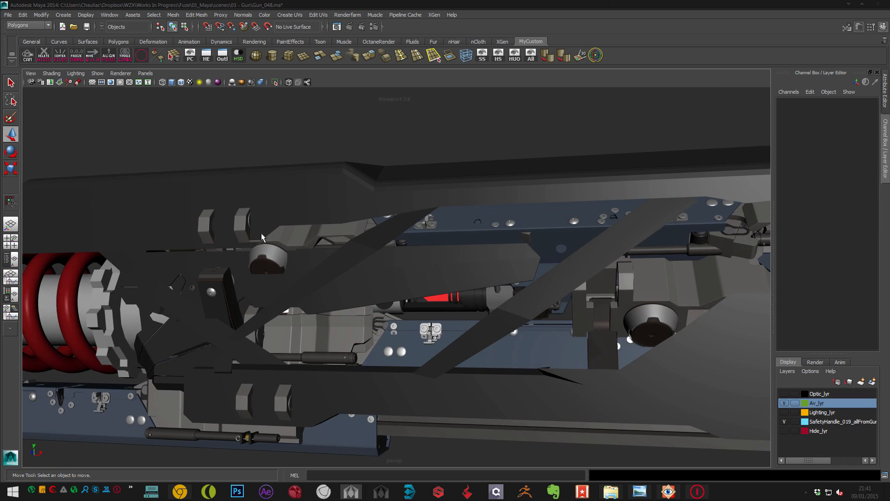
- Add the parent group of the upper grey parts, round knob and paired bolt blocks to Hide_lyr
key(q)
click(258, 232)
key(Up)
key(Up)
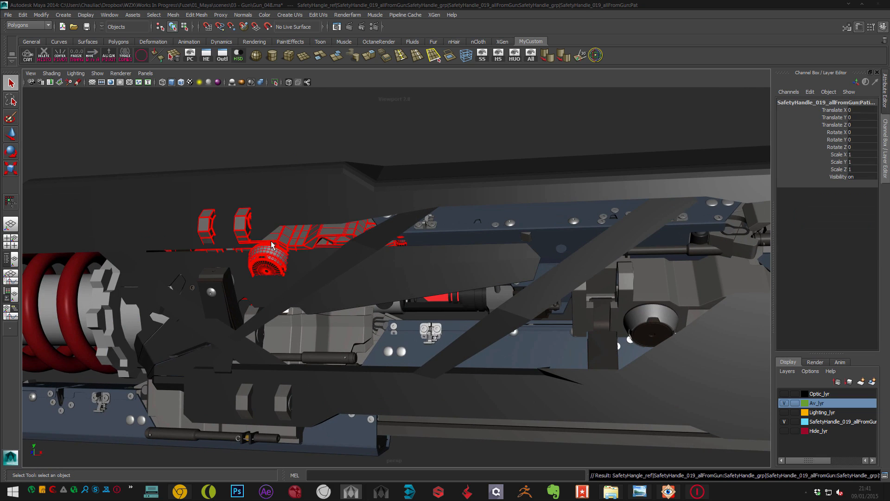
alt+middle_drag(272, 244, 293, 301)
key(w)
key(shift+z)
key(z)
alt+drag(293, 301, 323, 230)
key(shift+z)
alt+right_drag(296, 212, 330, 226)
key(z)
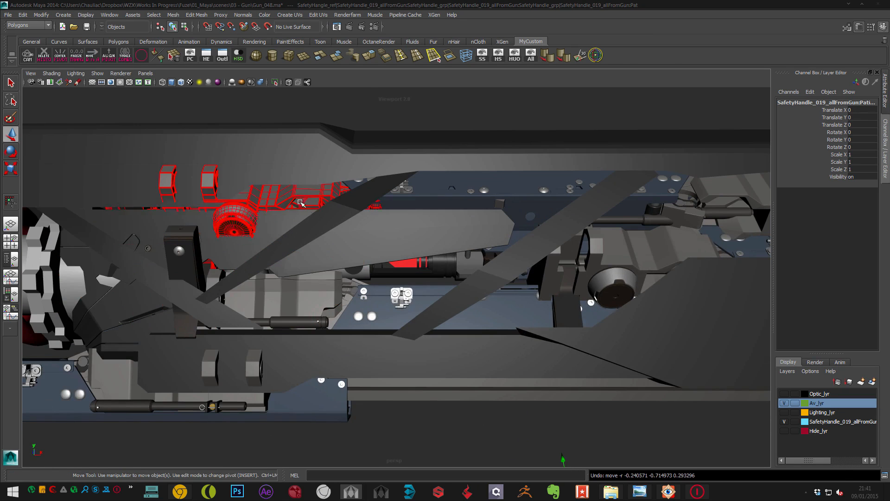
alt+middle_drag(295, 171, 311, 189)
alt+drag(308, 190, 315, 195)
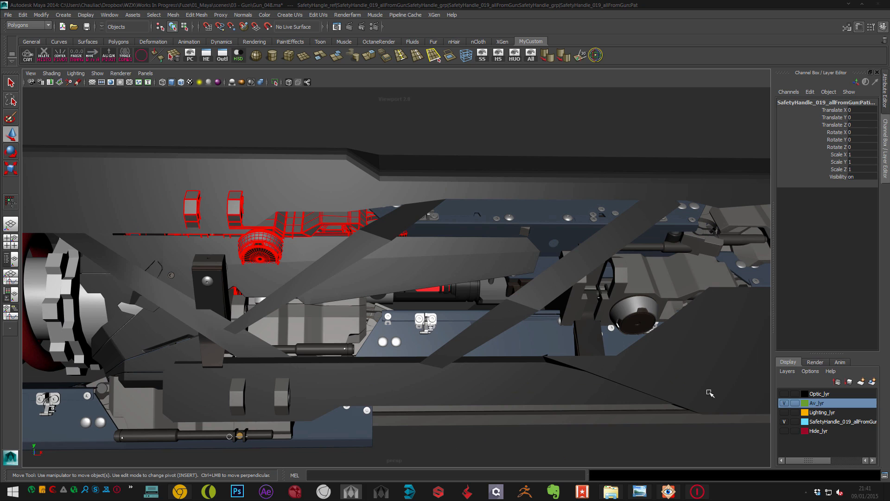
right_click(823, 435)
click(834, 351)
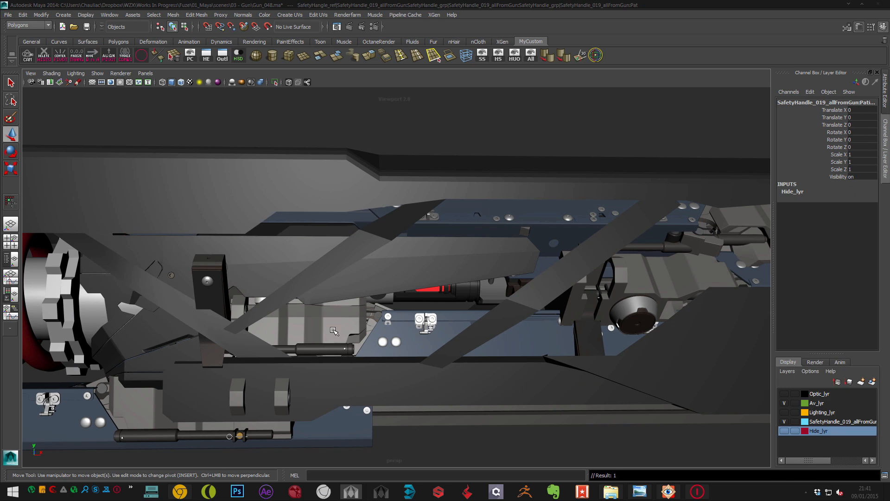
- Add the upright dark bracket near the toothed ring to Hide_lyr and clear the selection
alt+middle_drag(334, 331, 308, 252)
click(216, 212)
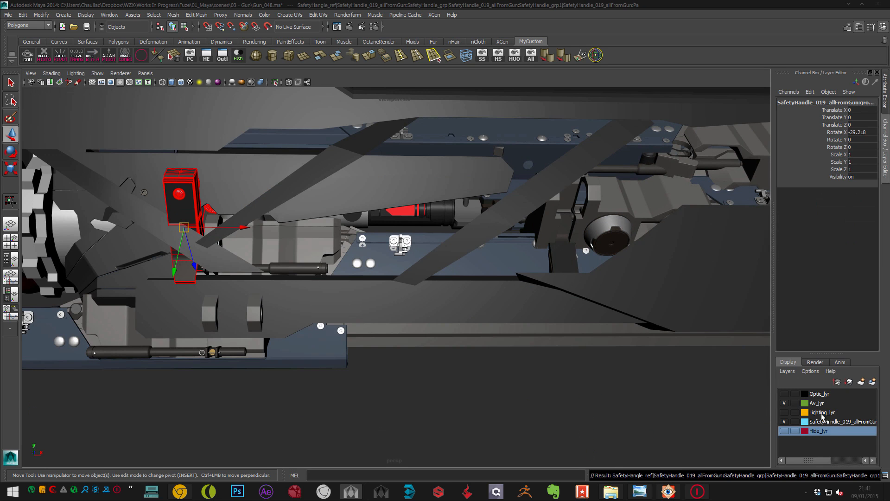
right_click(816, 433)
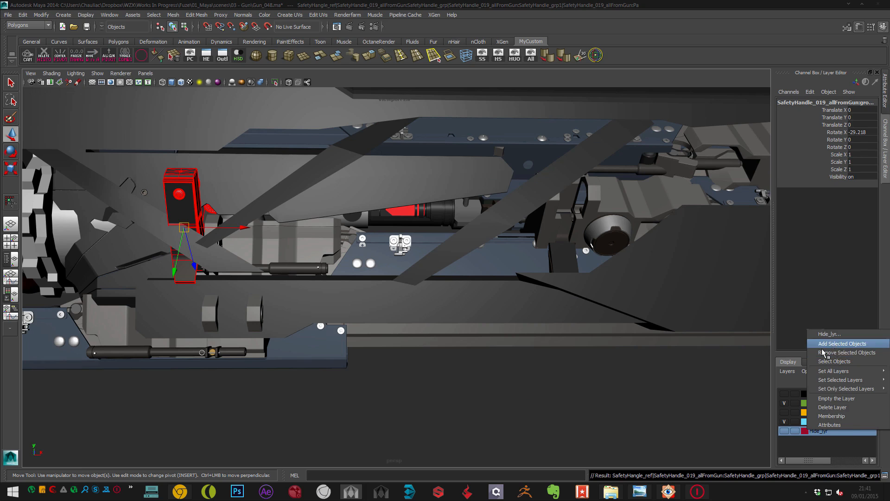
click(822, 347)
key(q)
alt+middle_drag(232, 236, 287, 260)
scroll(365, 297, down, 3)
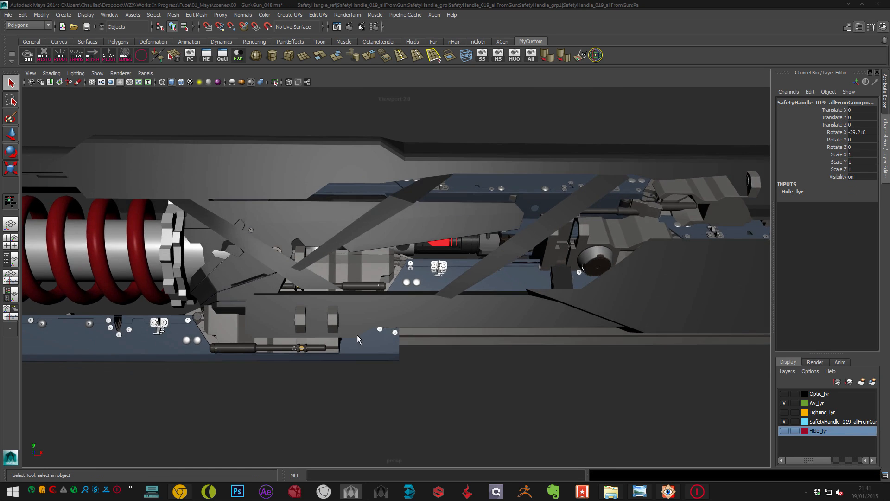
click(359, 373)
scroll(347, 260, down, 2)
alt+drag(346, 257, 297, 236)
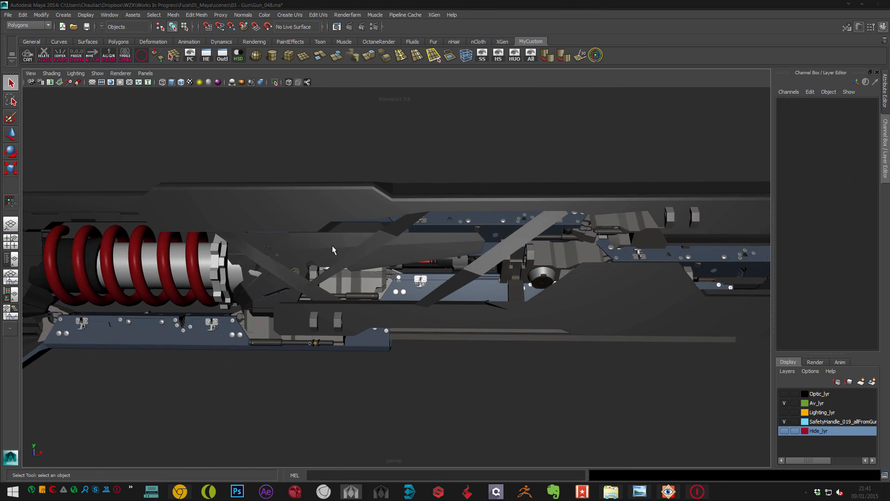
- Lengthen polySurface54 by moving its pointed end vertices along the gun, past the diagonal braces toward the upper grey block
click(294, 235)
scroll(338, 252, up, 4)
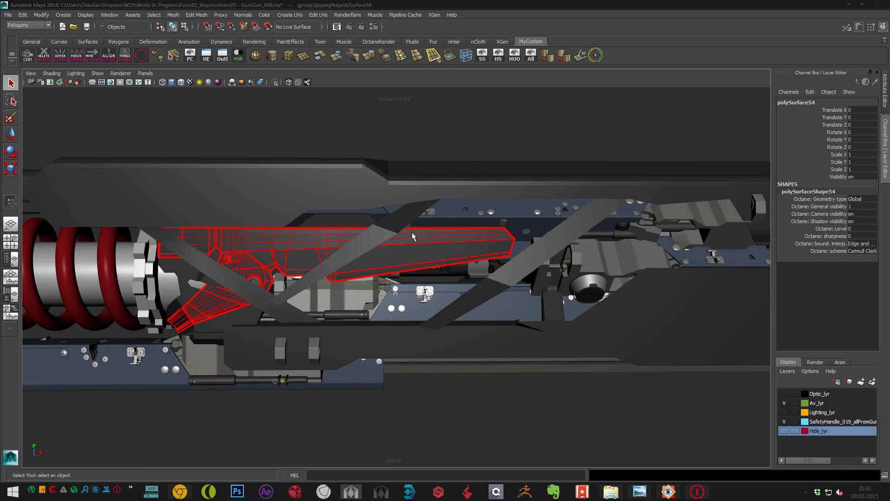
alt+drag(412, 235, 381, 232)
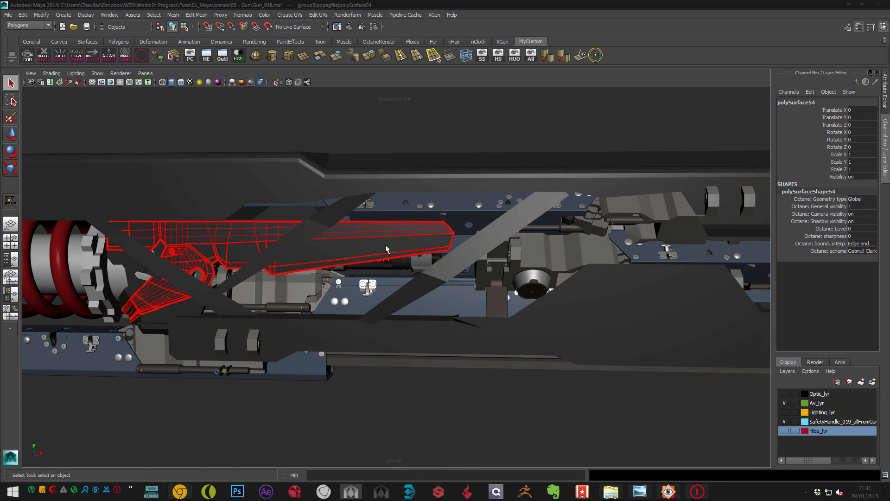
alt+middle_drag(372, 237, 339, 238)
right_drag(393, 240, 358, 235)
drag(374, 200, 446, 281)
key(w)
alt+middle_drag(440, 241, 357, 240)
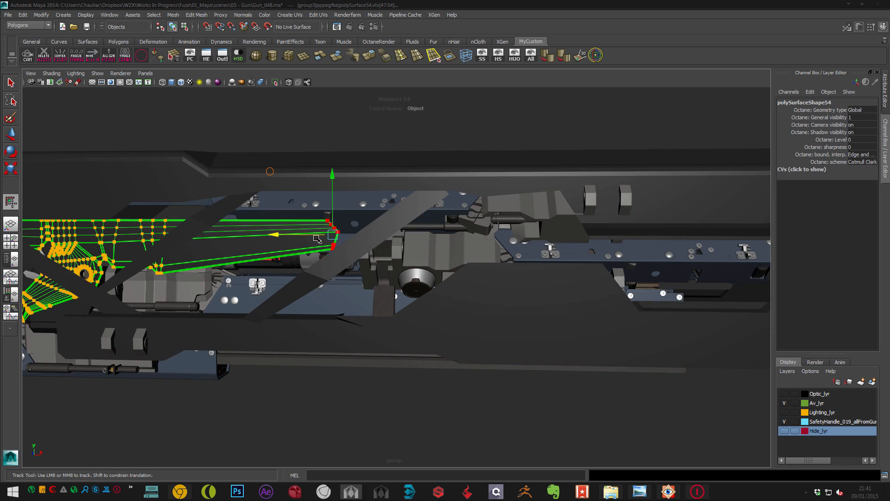
middle_drag(432, 237, 605, 237)
alt+middle_drag(604, 238, 457, 247)
alt+drag(457, 247, 404, 277)
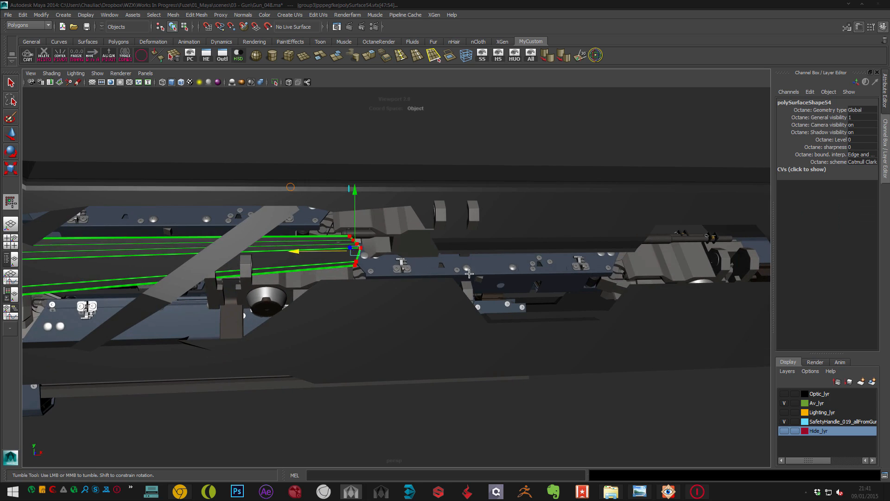
- Flatten polySurface54's end vertices into a straight vertical edge just short of the upper grey block
middle_drag(404, 277, 487, 276)
alt+drag(426, 271, 306, 276)
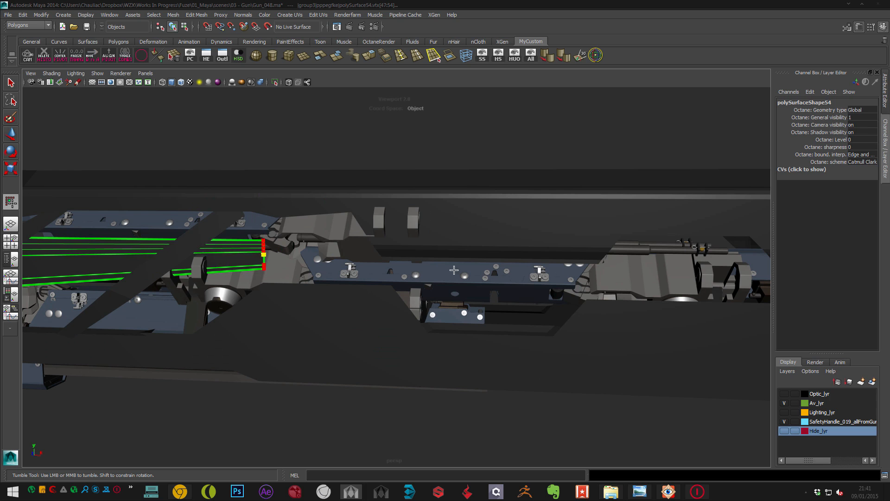
alt+middle_drag(301, 266, 320, 247)
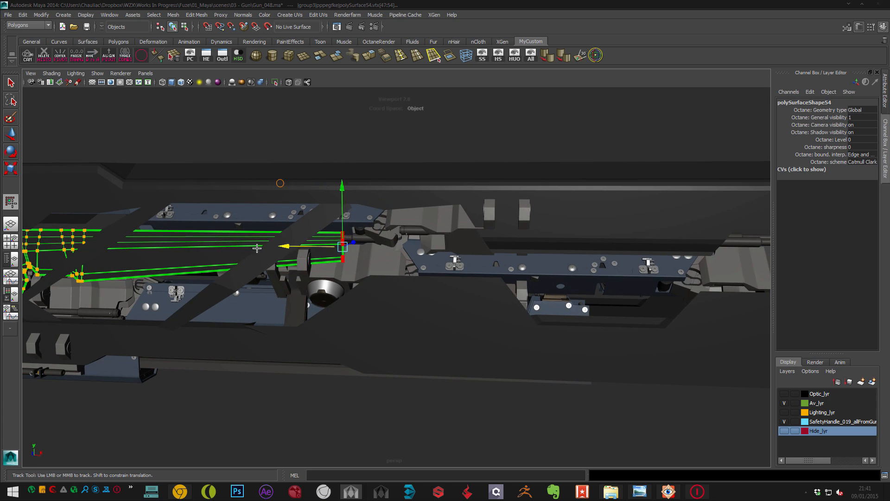
- Extrude polySurface54's end faces, extend them along the gun beneath the upper grey block, and return to object mode
alt+drag(206, 253, 366, 207)
alt+right_drag(366, 207, 394, 213)
alt+drag(394, 212, 482, 223)
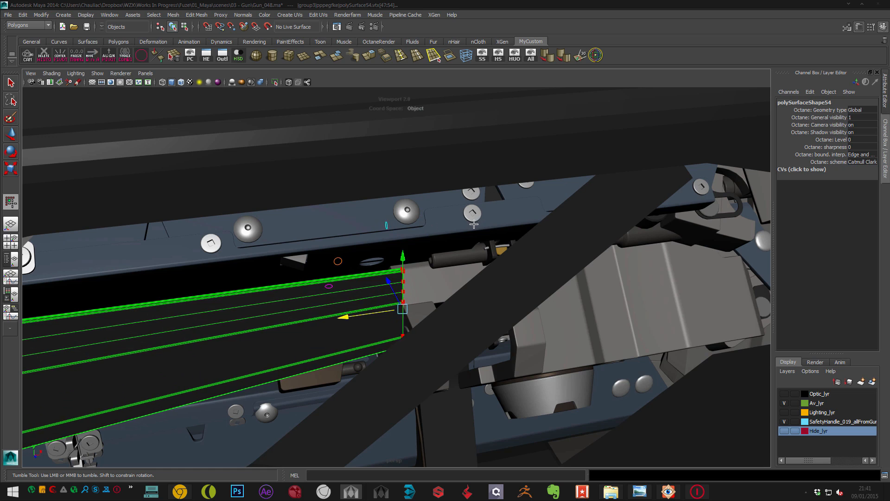
alt+drag(412, 263, 385, 253)
key(F11)
drag(300, 241, 316, 286)
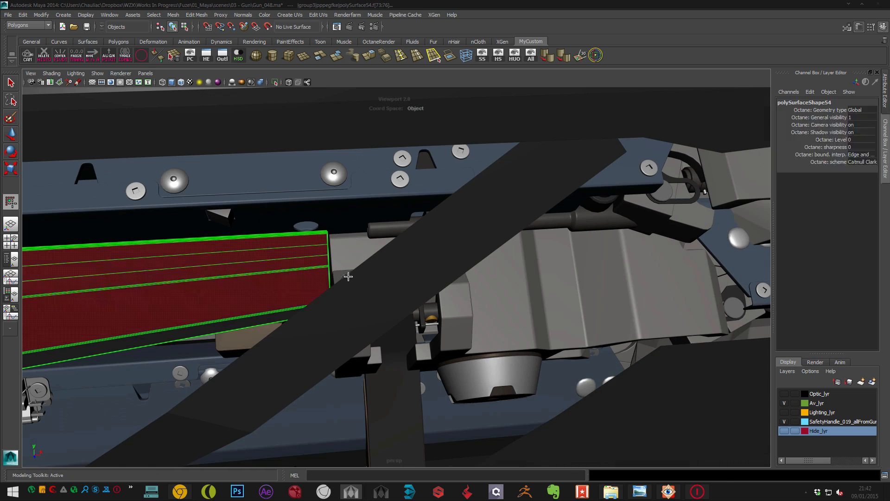
key(ctrl+e)
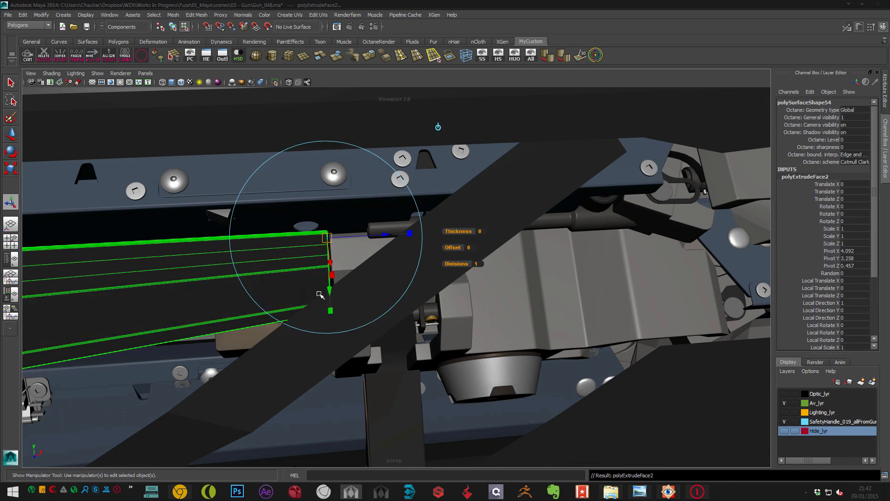
alt+drag(469, 242, 626, 281)
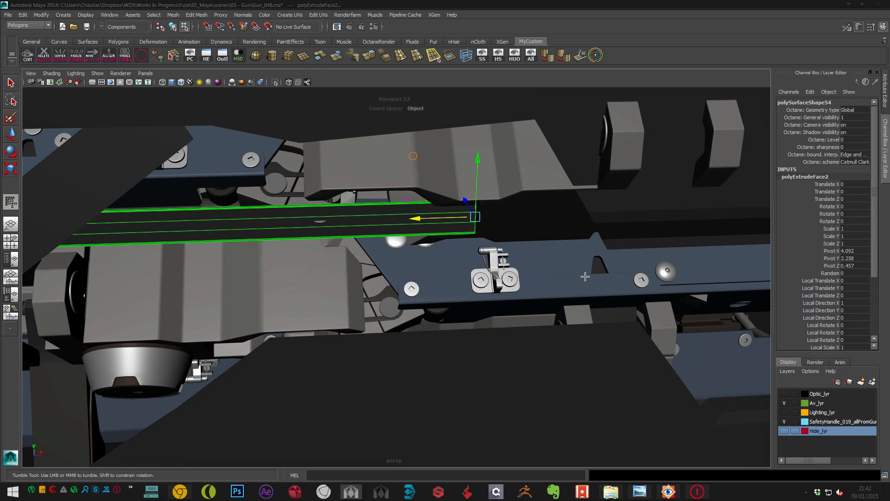
alt+right_drag(585, 276, 368, 271)
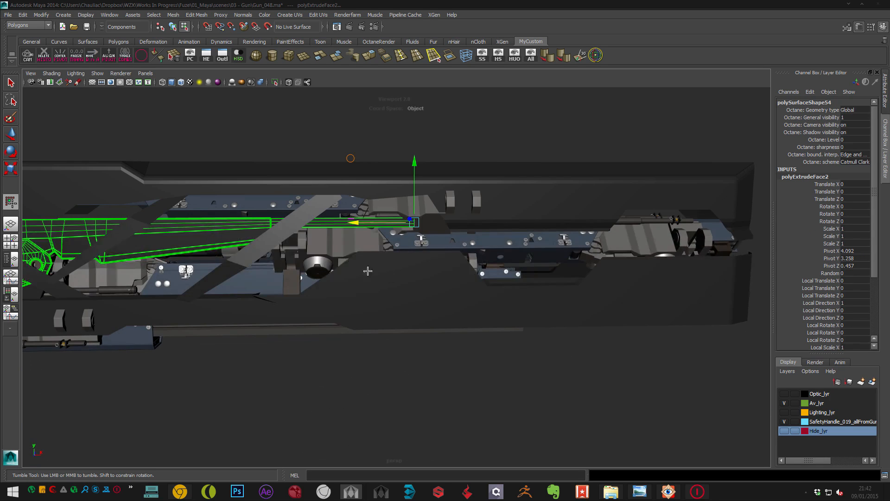
key(w)
key(F8)
click(386, 138)
- Select the whole group3 and lower it slightly to a Translate Y of 0.019
alt+middle_drag(181, 154, 407, 179)
alt+right_drag(407, 180, 417, 247)
alt+middle_drag(424, 253, 420, 238)
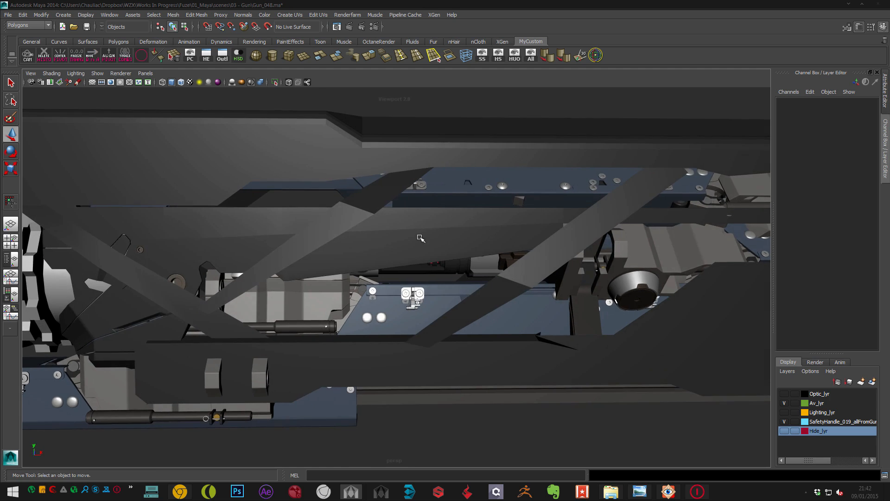
click(419, 237)
alt+middle_drag(317, 237, 397, 210)
key(Up)
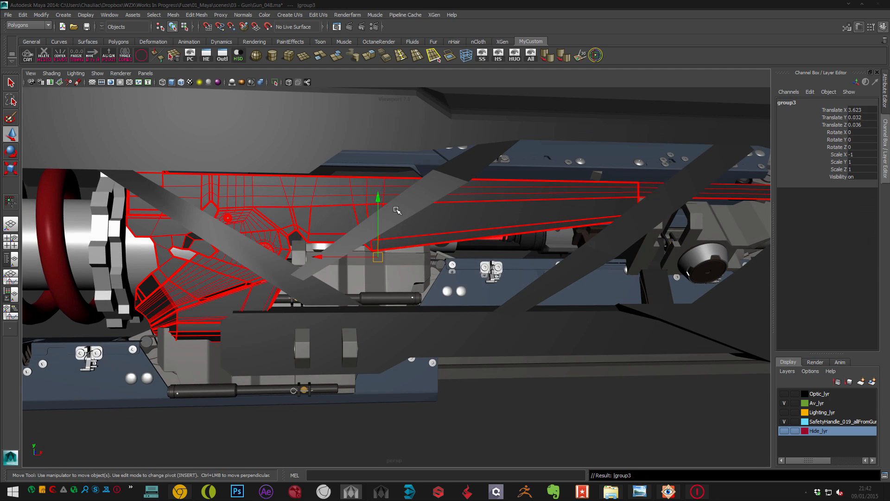
drag(378, 199, 377, 197)
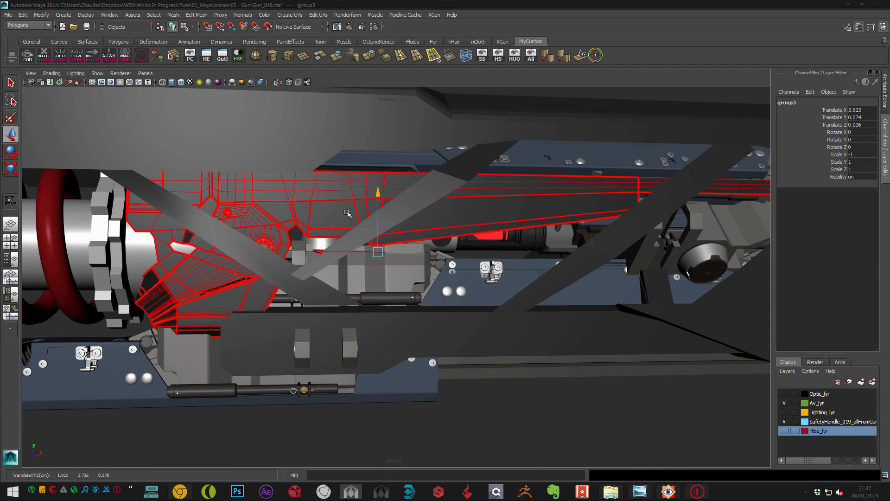
key(ctrl+z)
alt+middle_drag(190, 238, 257, 241)
scroll(242, 230, up, 6)
key(ctrl+z)
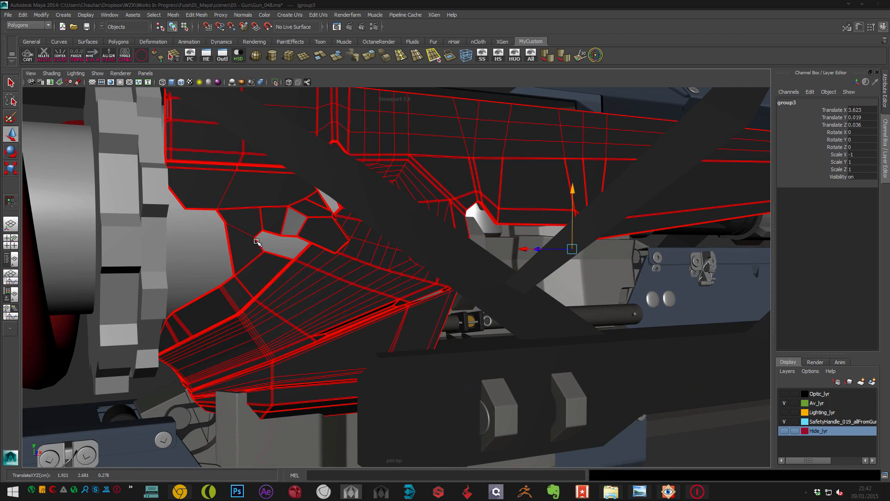
- Delete pPlane8, the thin strip below the mirrored parts beside the toothed ring
alt+right_drag(308, 274, 288, 295)
alt+middle_drag(289, 295, 295, 261)
click(333, 324)
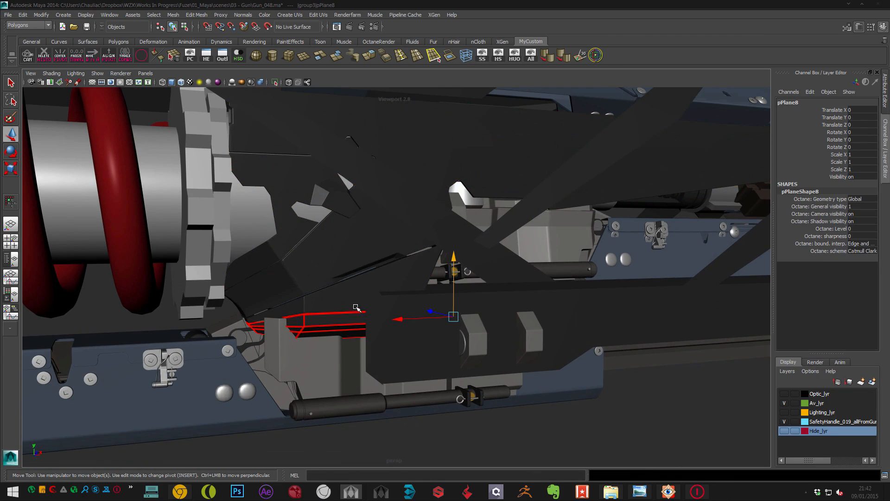
alt+drag(338, 280, 315, 280)
middle_drag(291, 235, 300, 278)
key(ctrl+z)
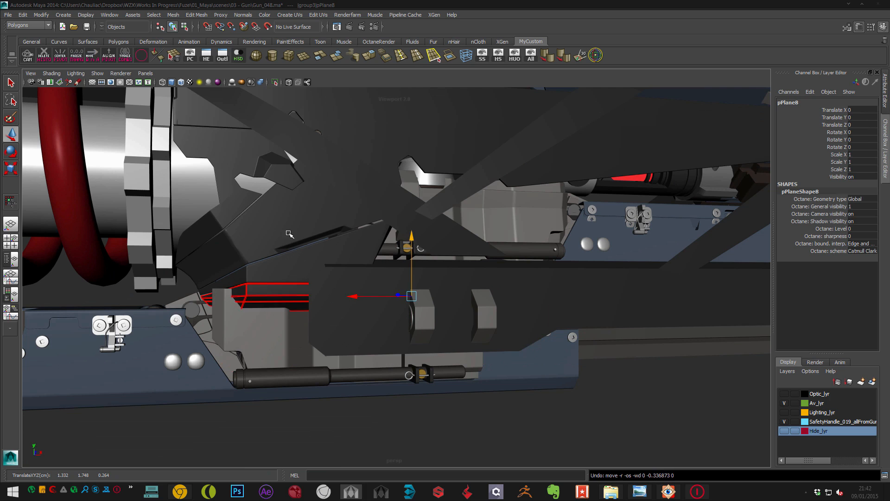
middle_drag(289, 232, 296, 284)
key(ctrl+z)
key(Delete)
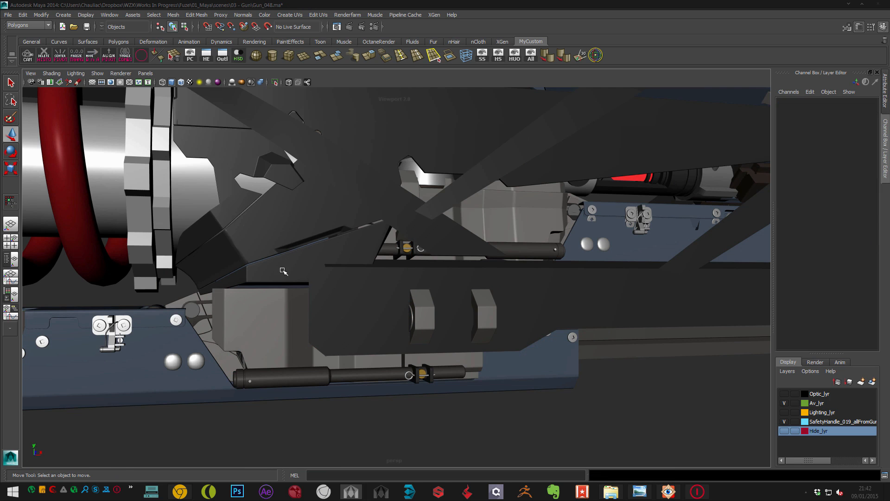
- Try scaling group3 to a Scale Y of 0.981, and undo the change
click(285, 266)
mouse_move(285, 267)
alt+mouse_down()
mouse_move(320, 246)
mouse_move(292, 258)
alt+mouse_up()
alt+right_drag(292, 258, 325, 291)
key(q)
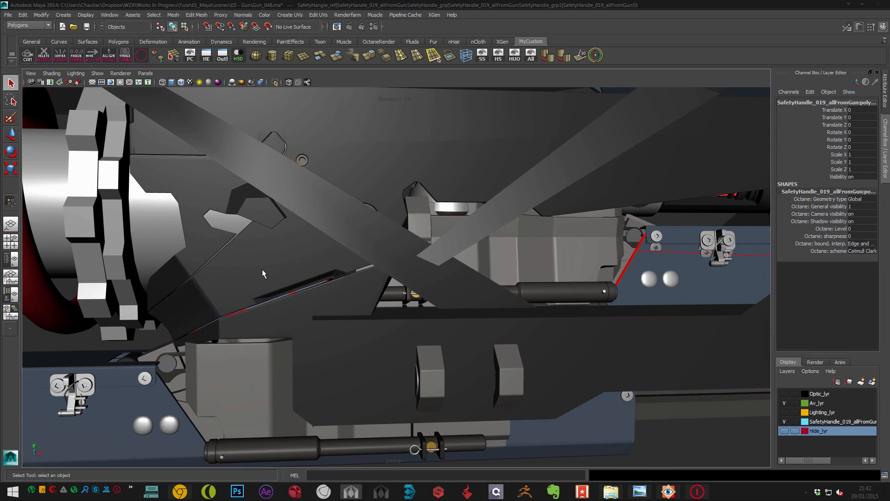
alt+drag(262, 269, 289, 272)
key(w)
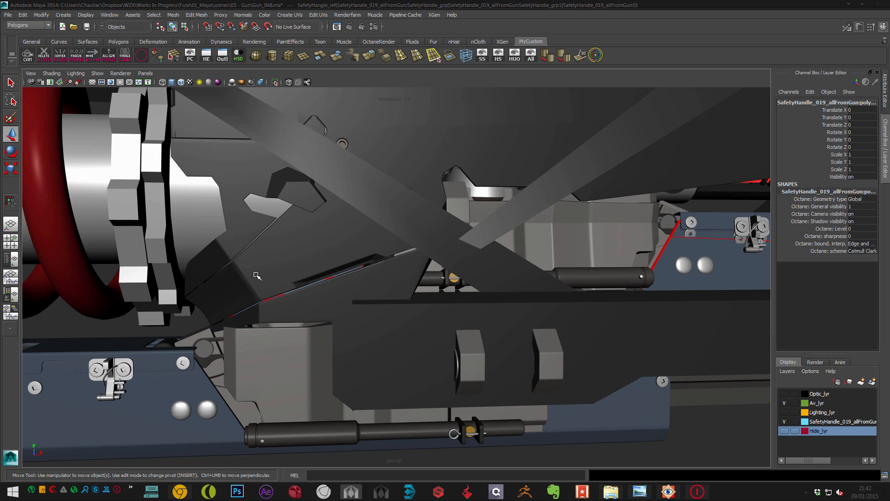
click(257, 276)
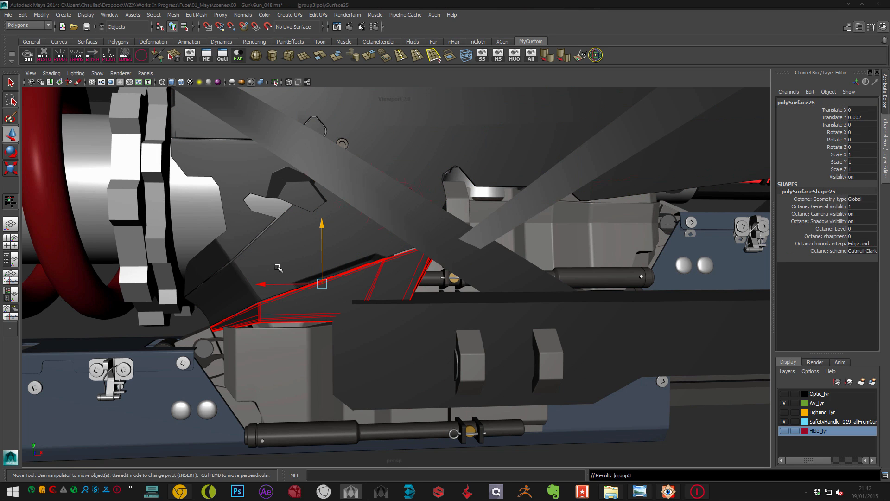
key(Up)
alt+right_drag(389, 217, 301, 211)
key(r)
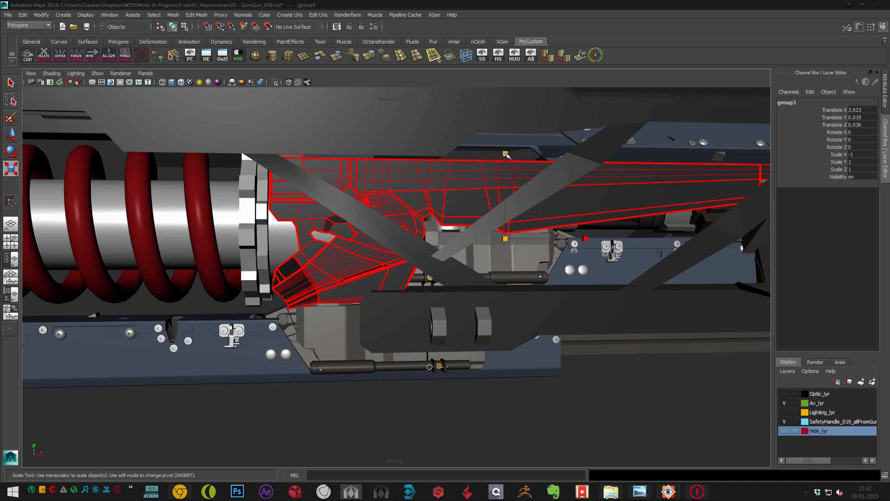
drag(505, 158, 505, 159)
key(ctrl+z)
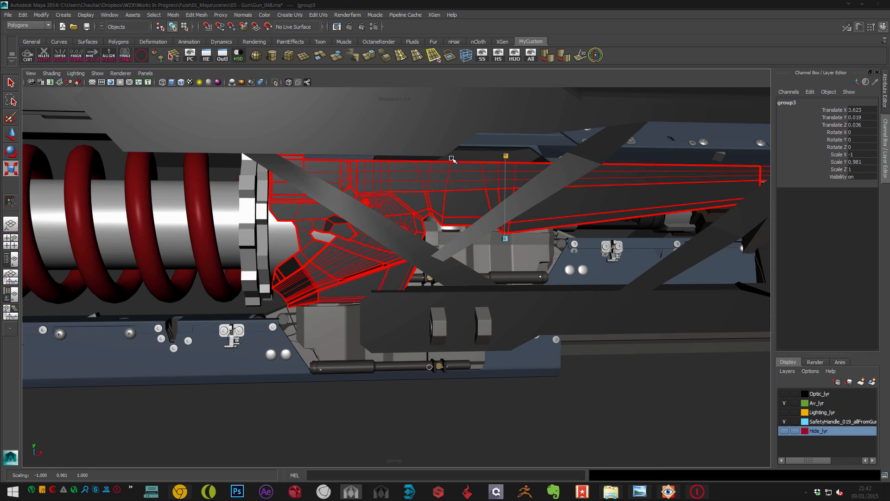
- Delete the small insert piece from the mirrored plate beside the toothed ring and clear the selection
alt+middle_drag(453, 157, 328, 169)
alt+drag(328, 170, 346, 141)
alt+right_drag(346, 141, 441, 163)
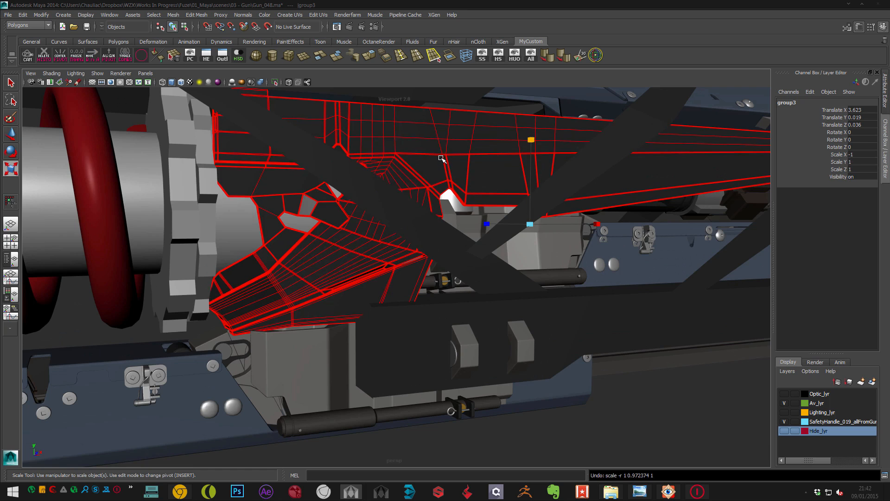
middle_drag(441, 163, 391, 204)
click(210, 322)
alt+drag(263, 278, 247, 281)
alt+drag(213, 186, 280, 262)
click(279, 258)
key(Delete)
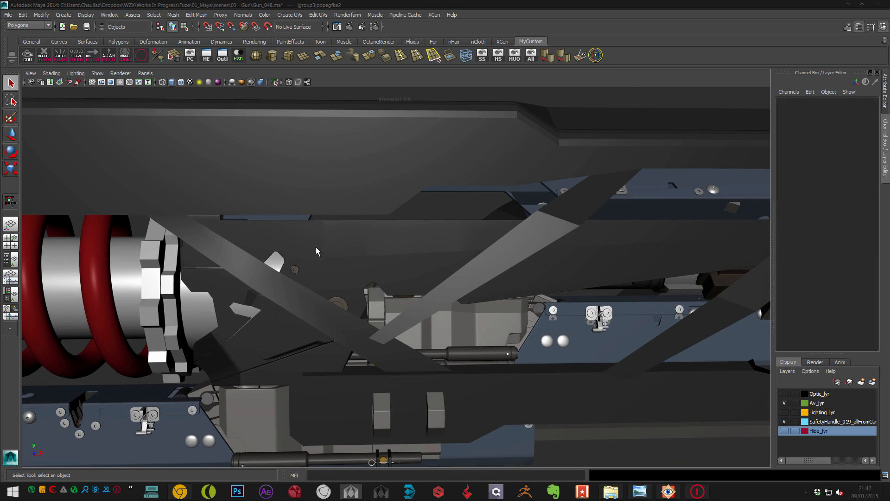
alt+right_drag(316, 232, 279, 193)
click(279, 195)
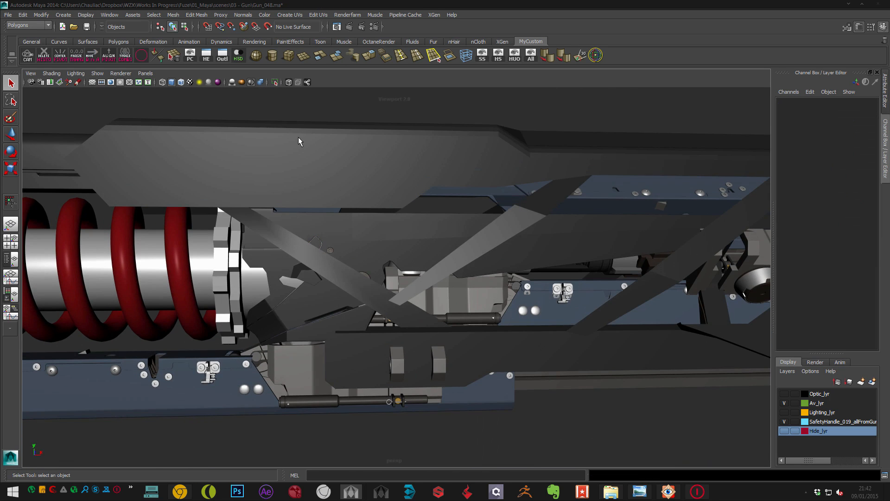